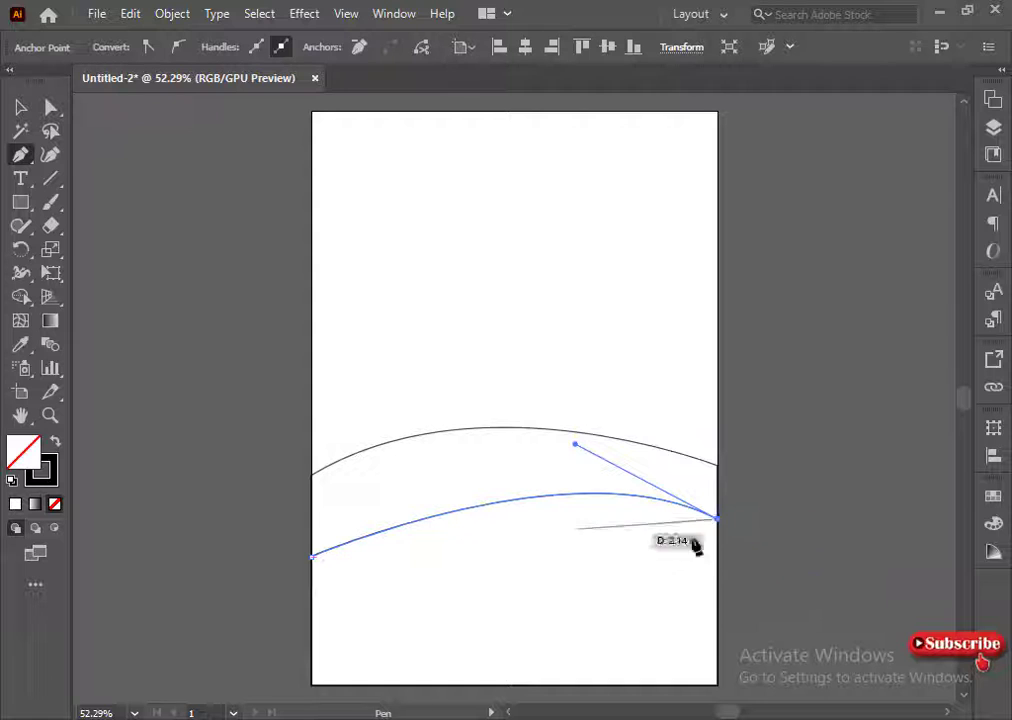
# - Finish the narrow curved band across the artboard with a parallel lower curve, closing the path on the artboard's left edge
pyautogui.click(718, 533)
pyautogui.moveTo(312, 566); pyautogui.dragTo(111, 685)
pyautogui.click(423, 566)
pyautogui.click(423, 556)
pyautogui.keyDown('ctrl'); pyautogui.click(331, 597); pyautogui.keyUp('ctrl')
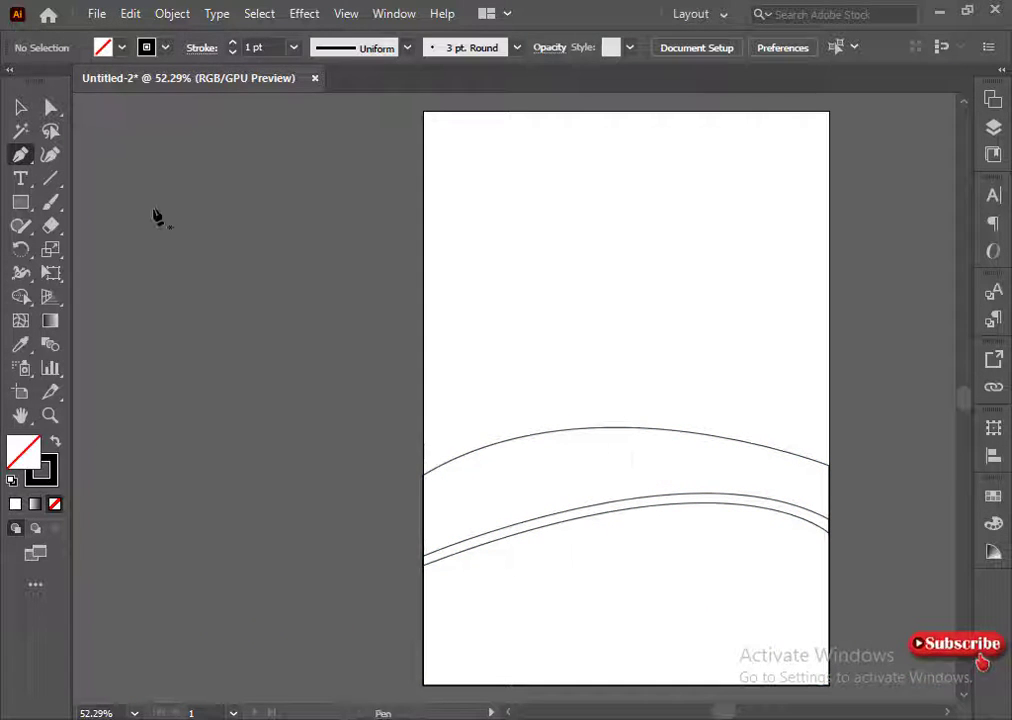
# - Draw a closed, thicker arched band directly below the narrow band, spanning the artboard's full width, and deselect it
pyautogui.moveTo(515, 411); pyautogui.dragTo(348, 394)
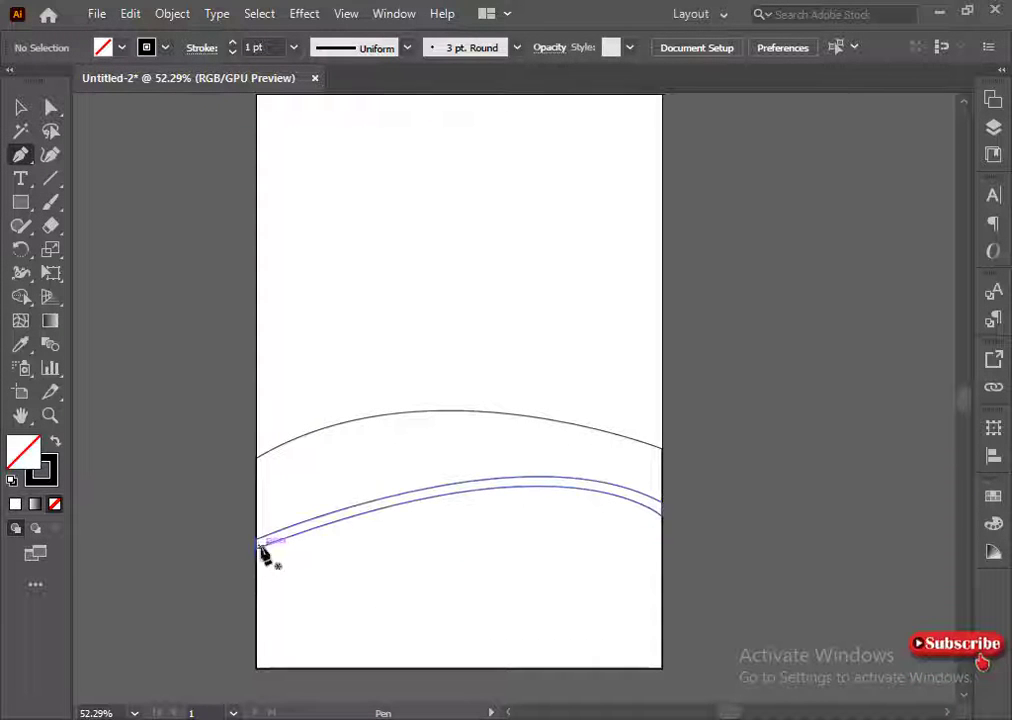
pyautogui.click(257, 587)
pyautogui.moveTo(662, 568); pyautogui.dragTo(827, 599)
pyautogui.click(662, 443)
pyautogui.click(662, 391)
pyautogui.moveTo(257, 424); pyautogui.dragTo(154, 542)
pyautogui.click(447, 424)
pyautogui.click(447, 461)
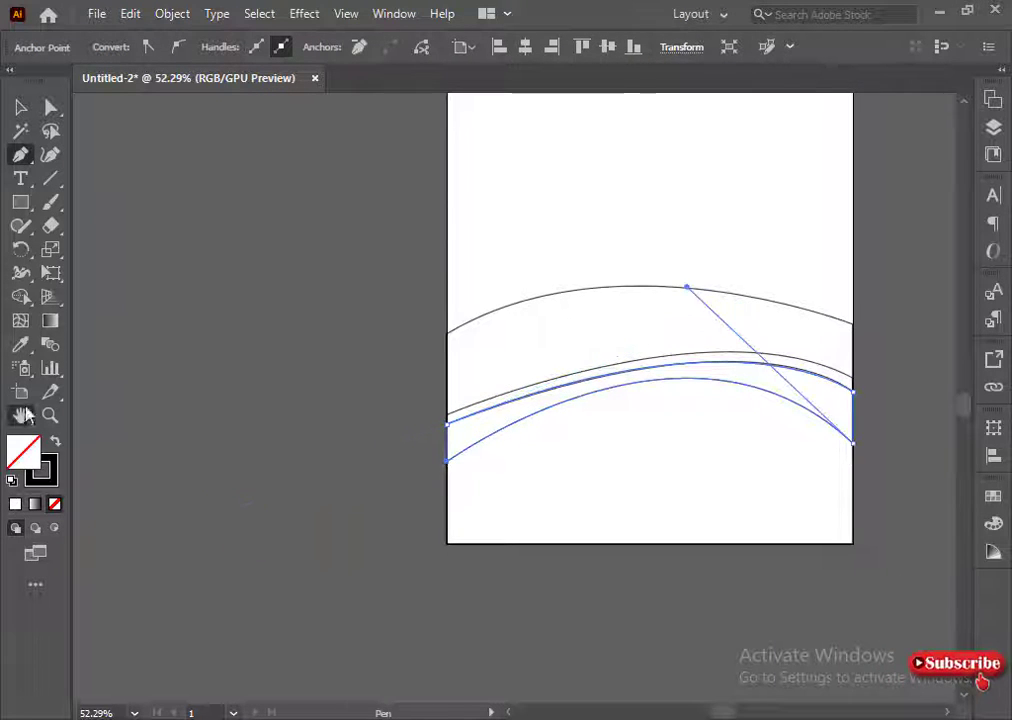
pyautogui.click(21, 416)
pyautogui.moveTo(626, 453); pyautogui.dragTo(438, 500)
pyautogui.keyDown('ctrl'); pyautogui.click(279, 361); pyautogui.keyUp('ctrl')
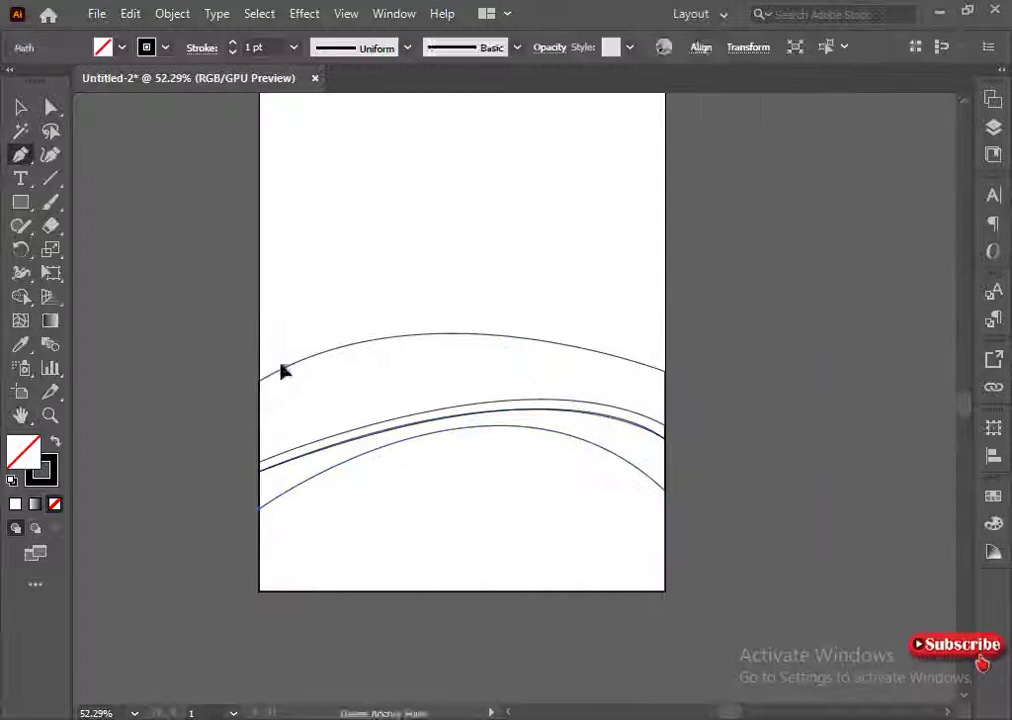
# - Draw a closed wavy shape along the artboard's bottom, with a central crest between two troughs, and deselect it
pyautogui.click(259, 552)
pyautogui.moveTo(481, 548); pyautogui.dragTo(520, 535)
pyautogui.hotkey('ctrl', 'z')
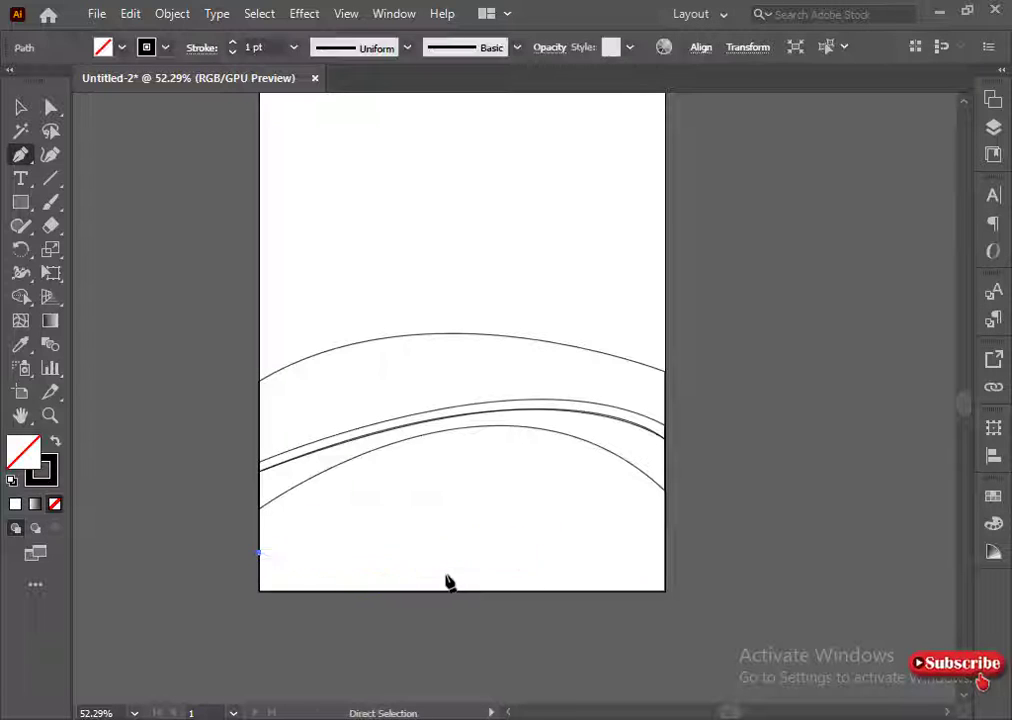
pyautogui.moveTo(365, 552); pyautogui.dragTo(443, 527)
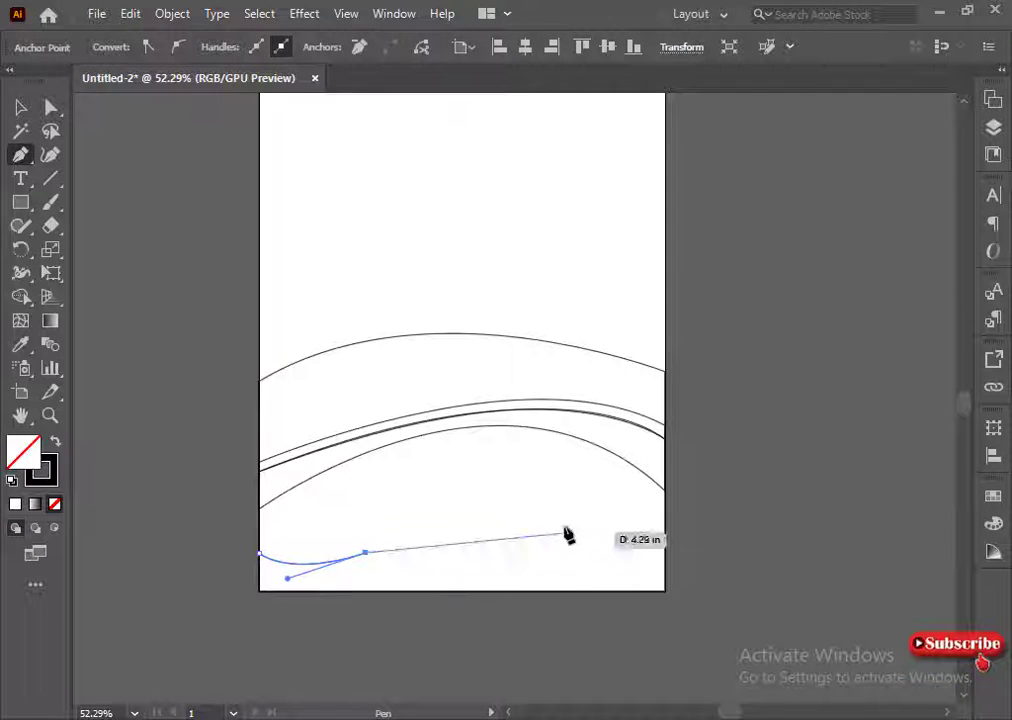
pyautogui.moveTo(538, 554); pyautogui.dragTo(610, 630)
pyautogui.moveTo(665, 558); pyautogui.dragTo(748, 538)
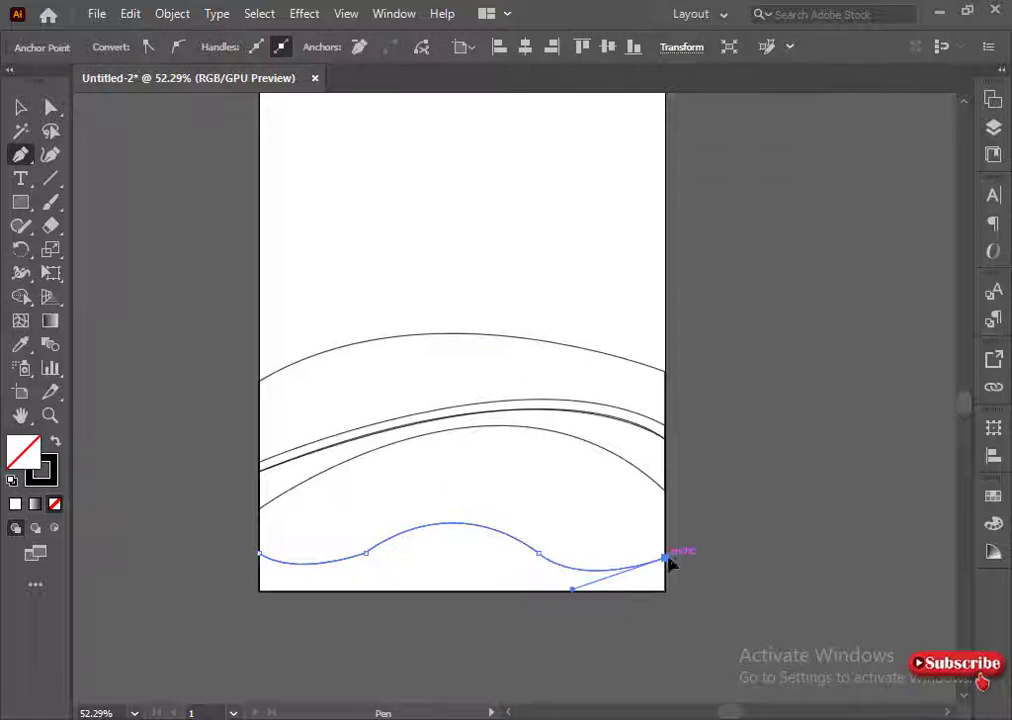
pyautogui.click(259, 556)
pyautogui.keyDown('ctrl'); pyautogui.click(212, 565); pyautogui.keyUp('ctrl')
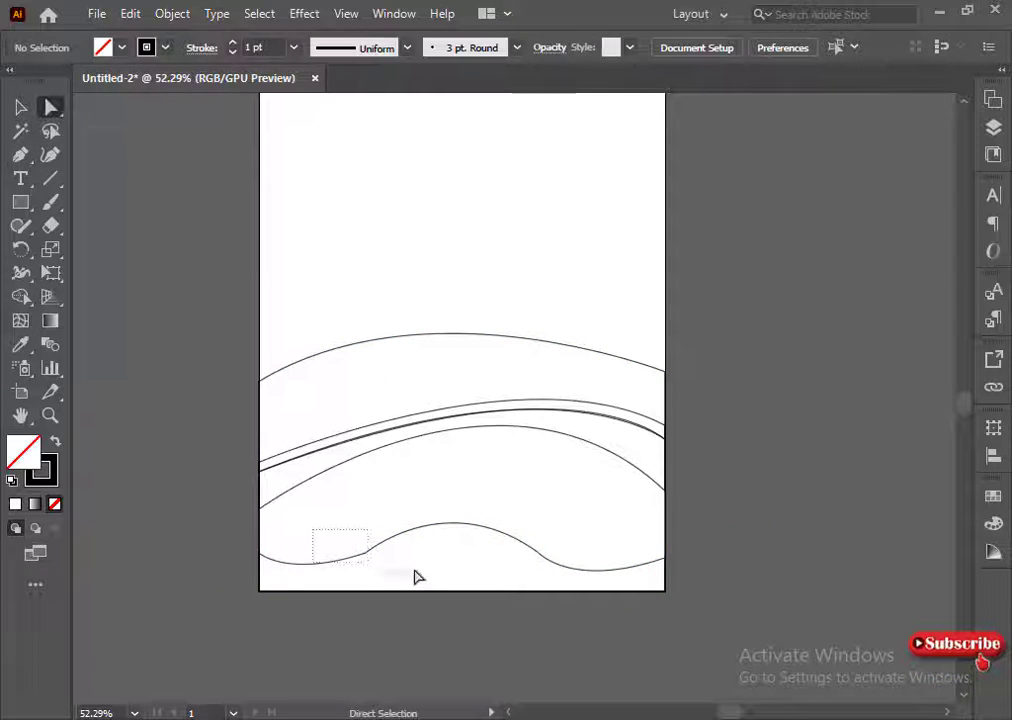
# - Smooth the wave's corner anchor where the left trough meets the central crest
pyautogui.moveTo(312, 530); pyautogui.dragTo(418, 577)
pyautogui.hotkey('ctrl', 'shift', 'a')
pyautogui.click(20, 154)
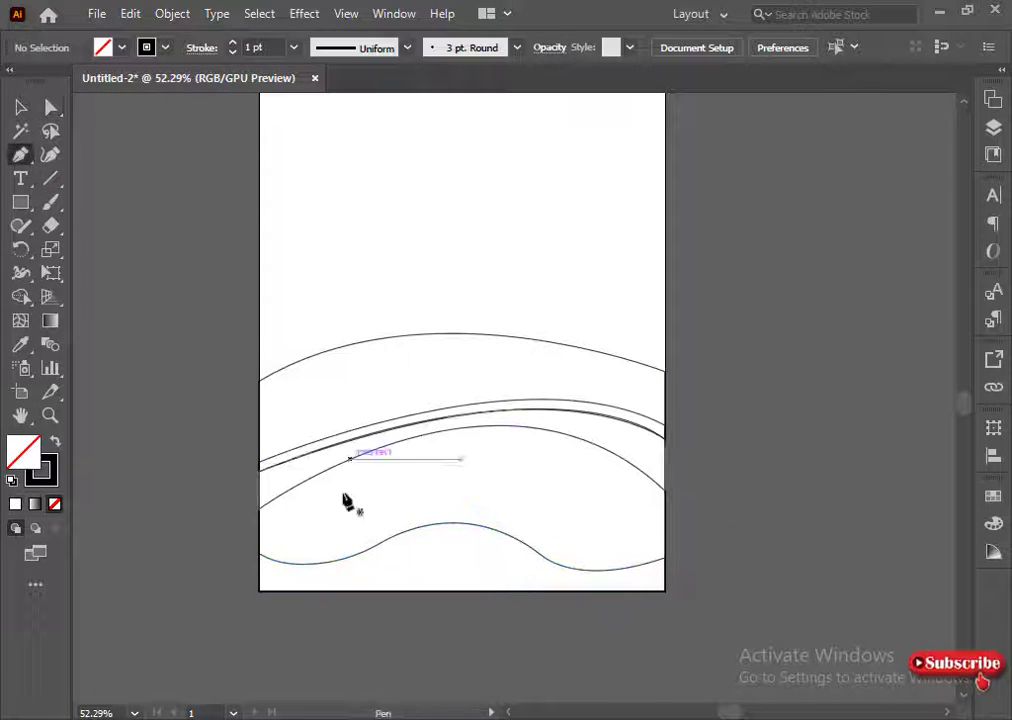
# - Nudge the narrow and thick curved bands upward together, closer to the large hill's outline
pyautogui.click(20, 107)
pyautogui.click(395, 420)
pyautogui.hotkey('shift', 'Up')
pyautogui.hotkey('shift', 'Up')
pyautogui.hotkey('shift', 'Up')
# - Stretch the large hill shape upward from its top edge and raise the curved bands to follow it
pyautogui.click(462, 332)
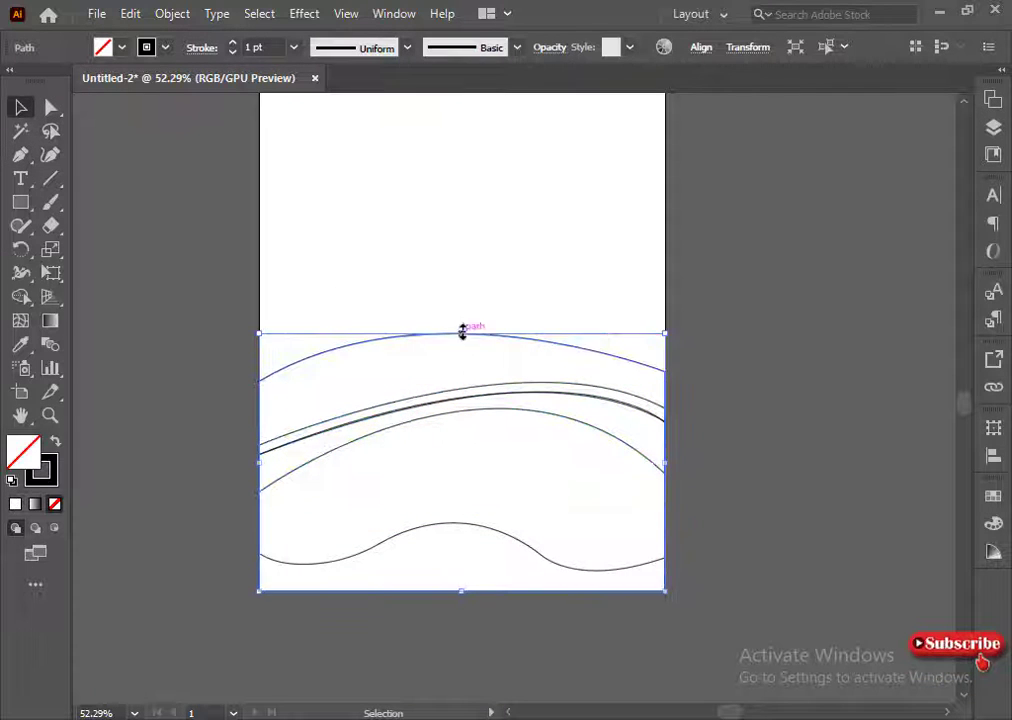
pyautogui.moveTo(462, 332); pyautogui.dragTo(462, 289)
pyautogui.click(237, 361)
pyautogui.scroll(2, 339, 467)
pyautogui.scroll(-1, 391, 520)
pyautogui.click(391, 520)
pyautogui.hotkey('shift', 'Up')
pyautogui.hotkey('shift', 'Up')
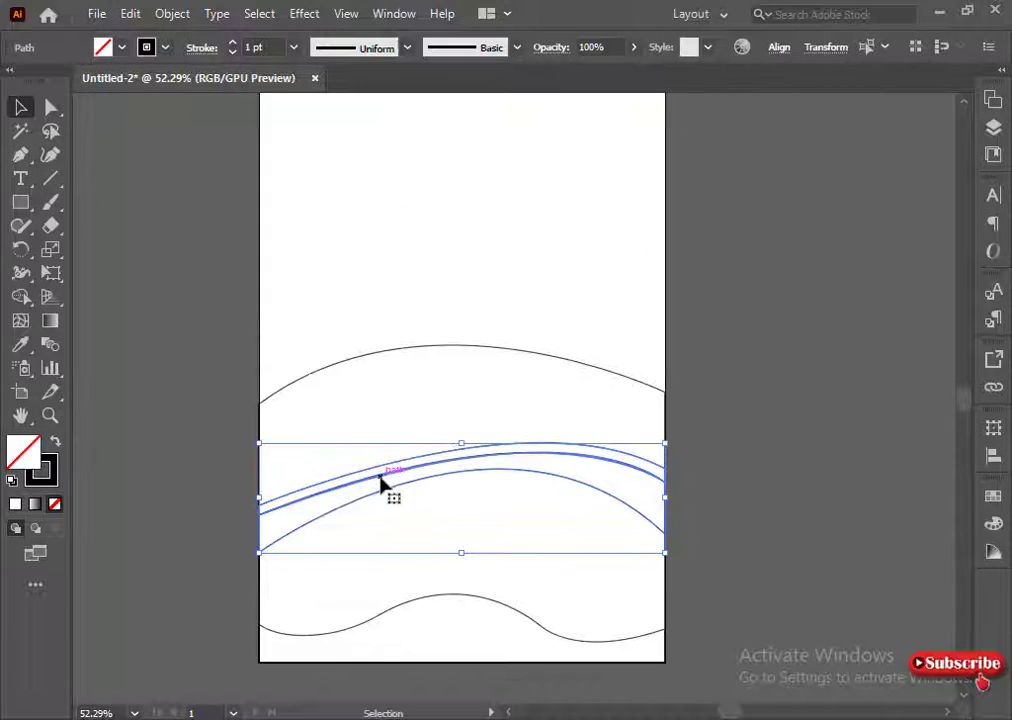
# - Nudge the curved bands slightly up and lower the wavy shape's upper outline toward the artboard's bottom edge
pyautogui.click(178, 522)
pyautogui.click(404, 600)
pyautogui.click(51, 107)
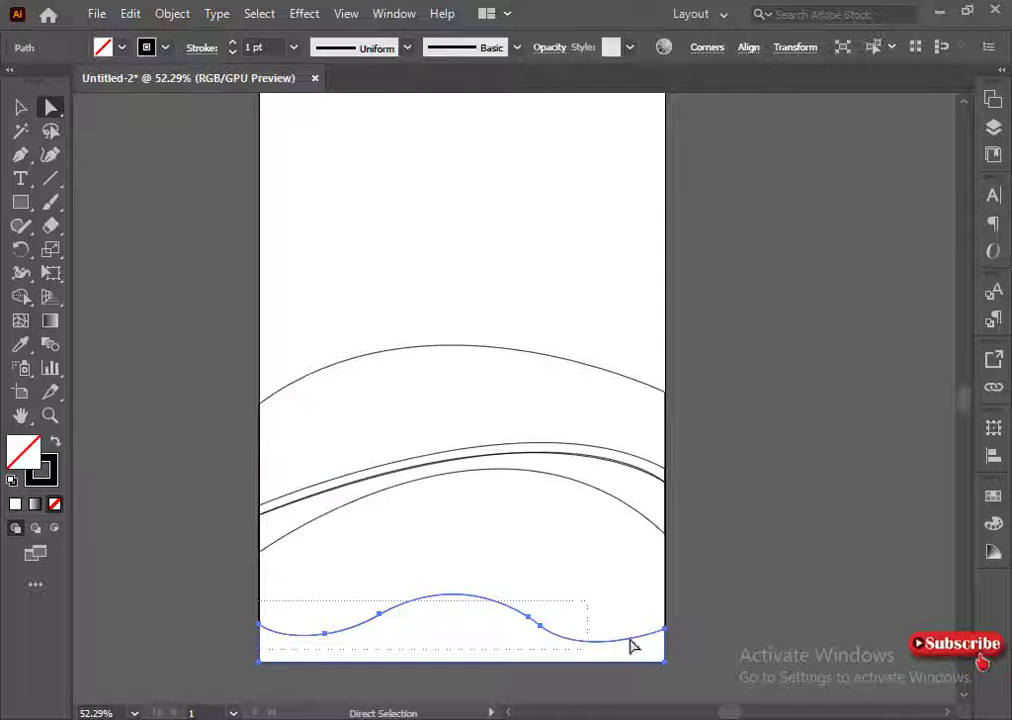
pyautogui.click(664, 659)
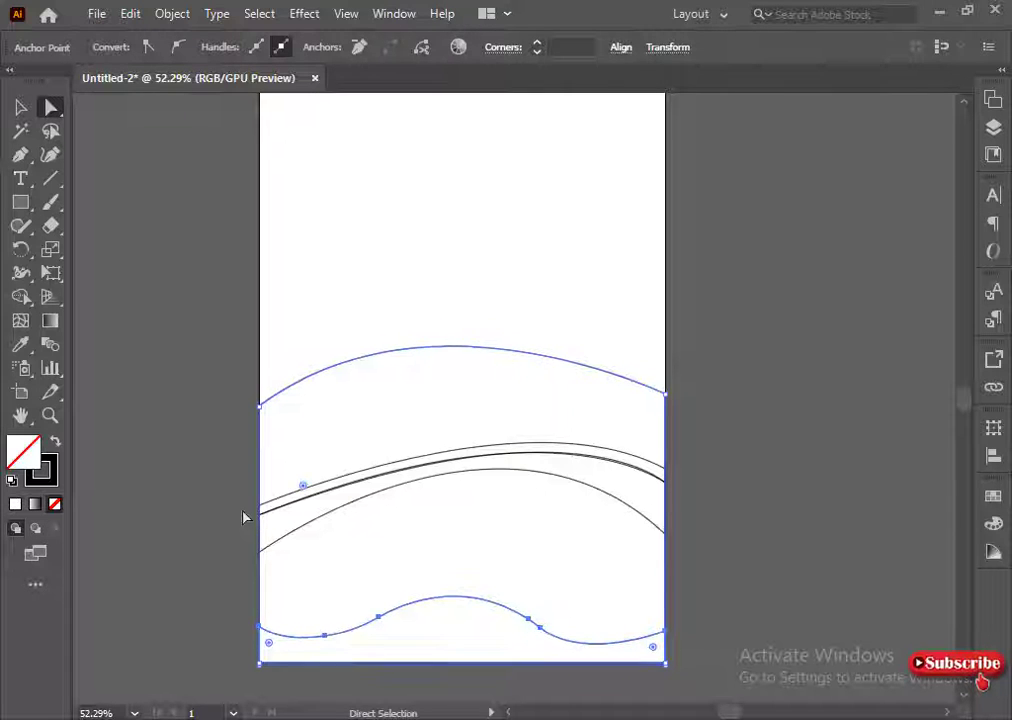
pyautogui.hotkey('ctrl', 'alt', ']')
pyautogui.press('a')
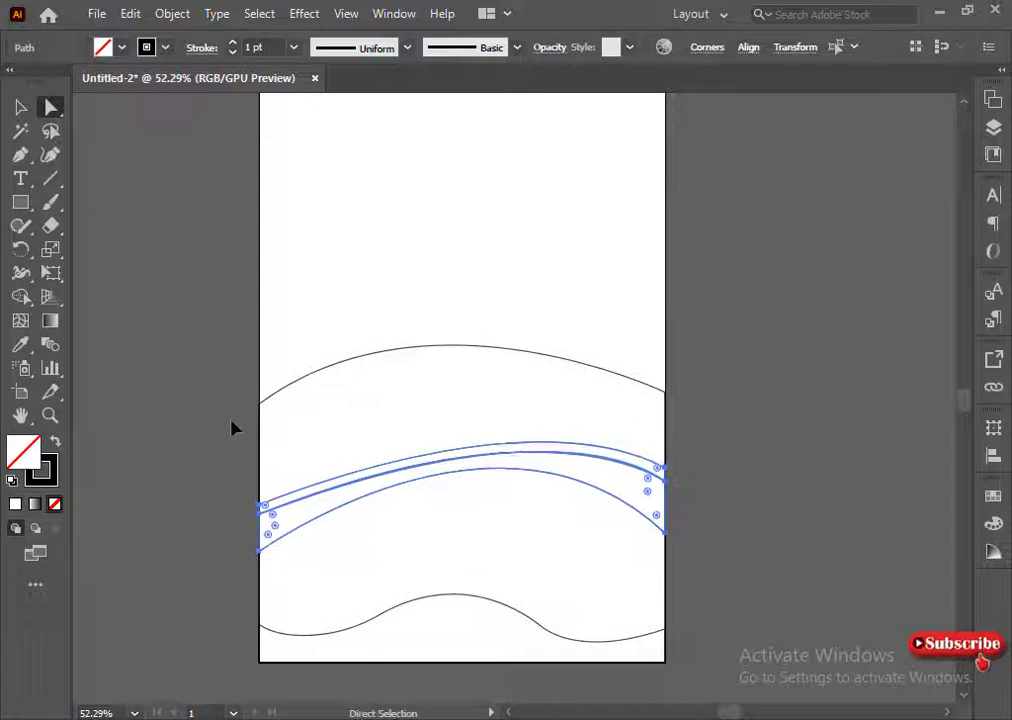
pyautogui.moveTo(276, 672); pyautogui.dragTo(236, 618)
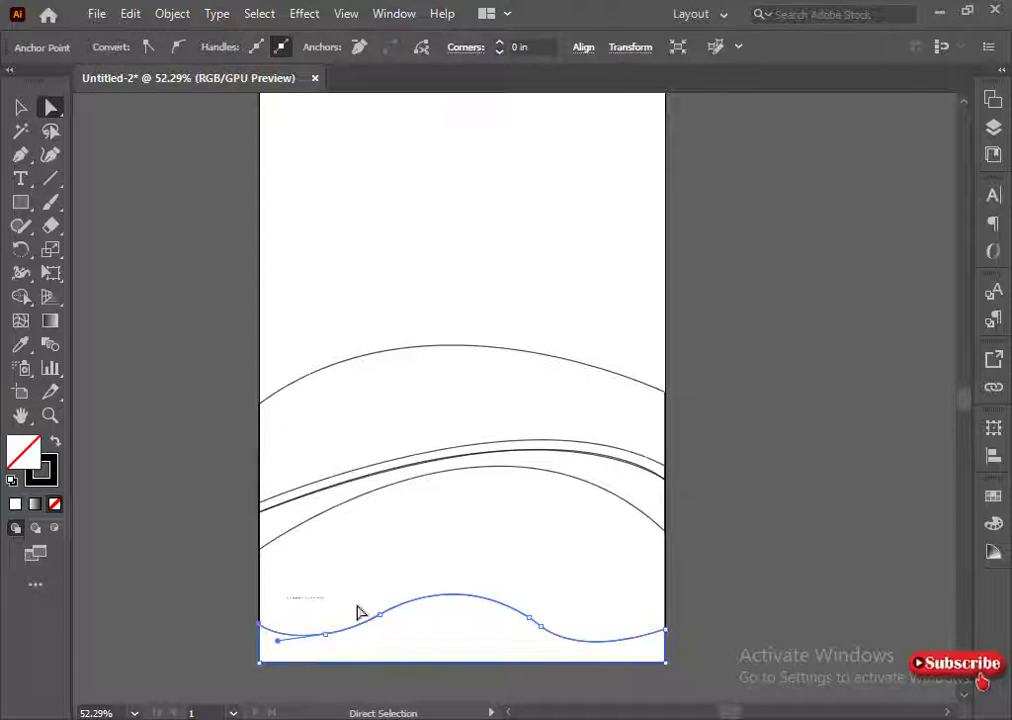
pyautogui.click(663, 632)
pyautogui.click(211, 566)
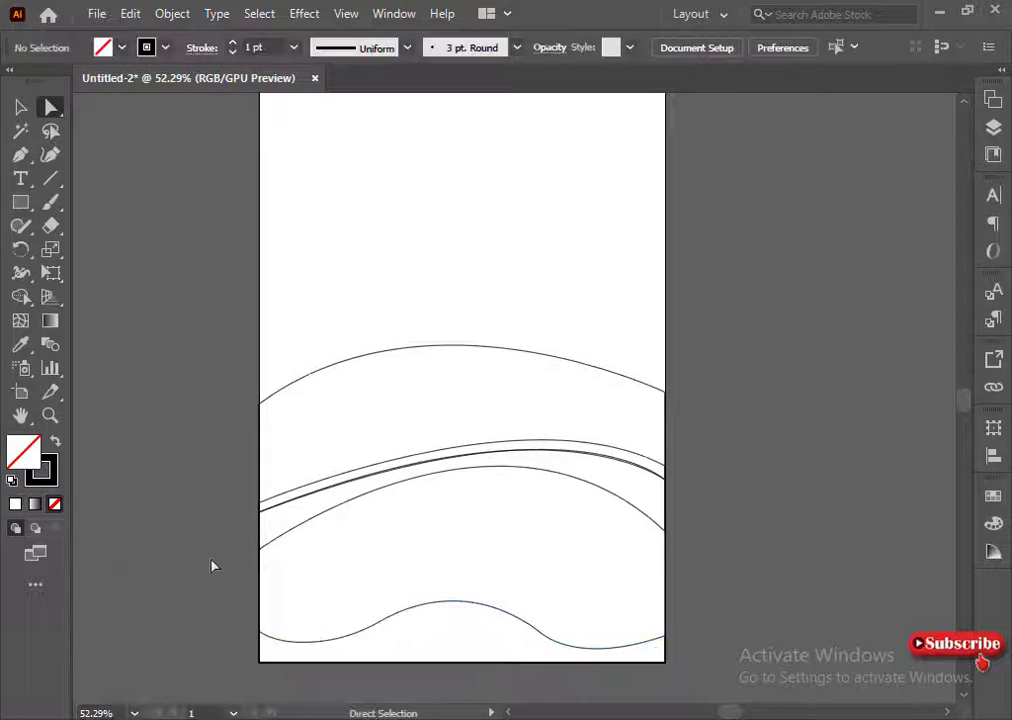
# - Try to lower the thick band's lower anchor on the artboard's right edge
pyautogui.click(21, 107)
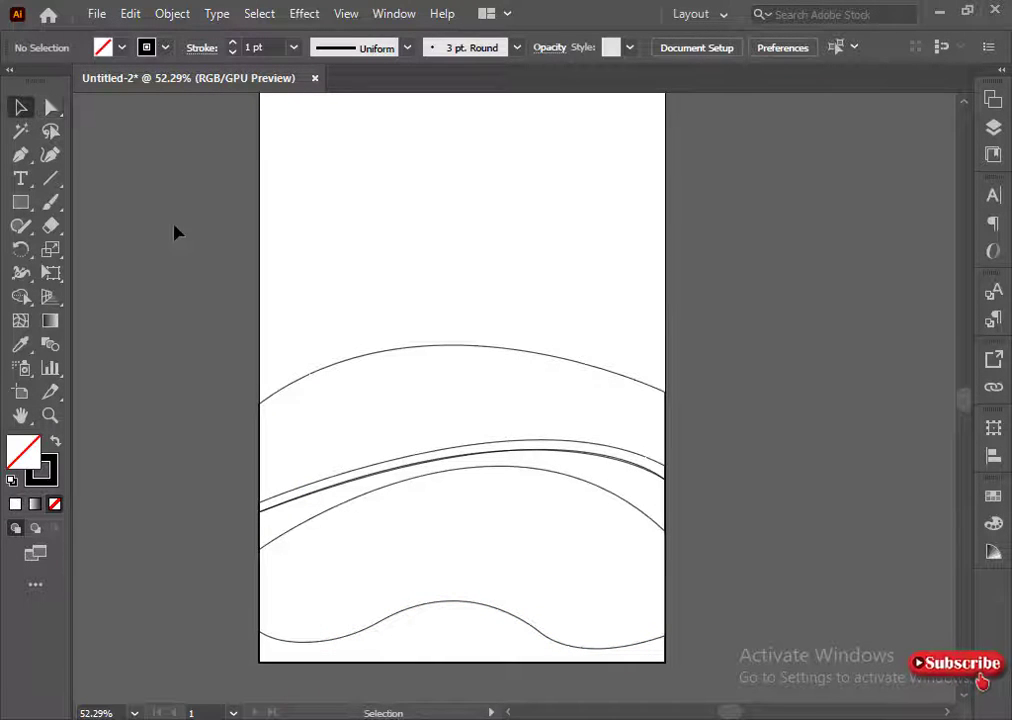
pyautogui.click(497, 442)
pyautogui.click(874, 187)
pyautogui.click(50, 107)
pyautogui.click(664, 531)
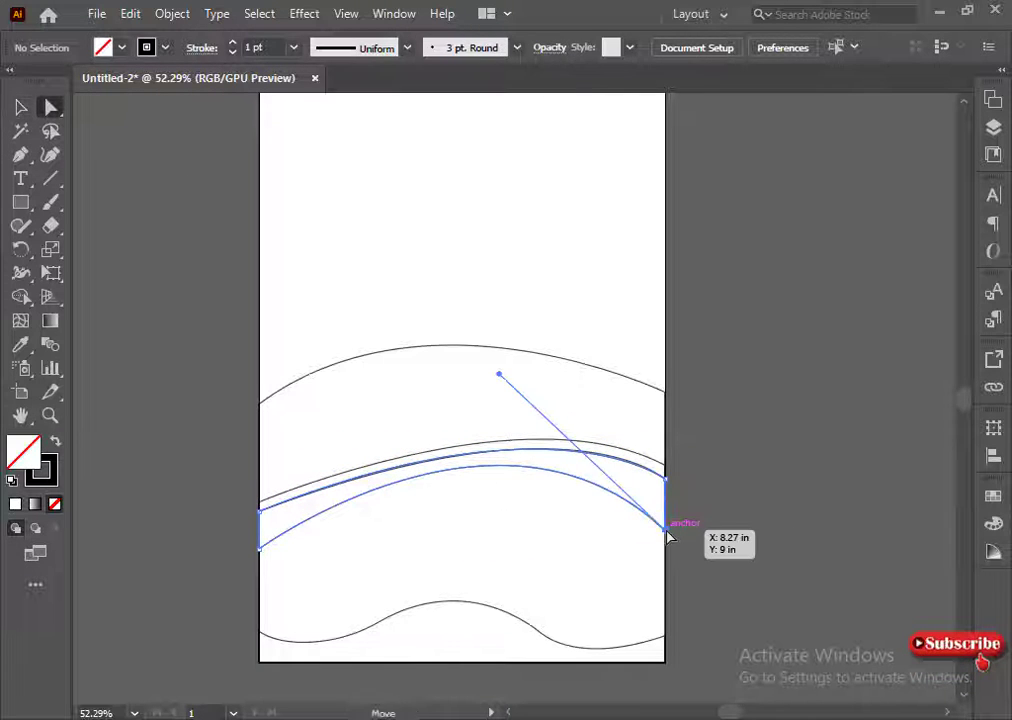
pyautogui.press('ctrl')
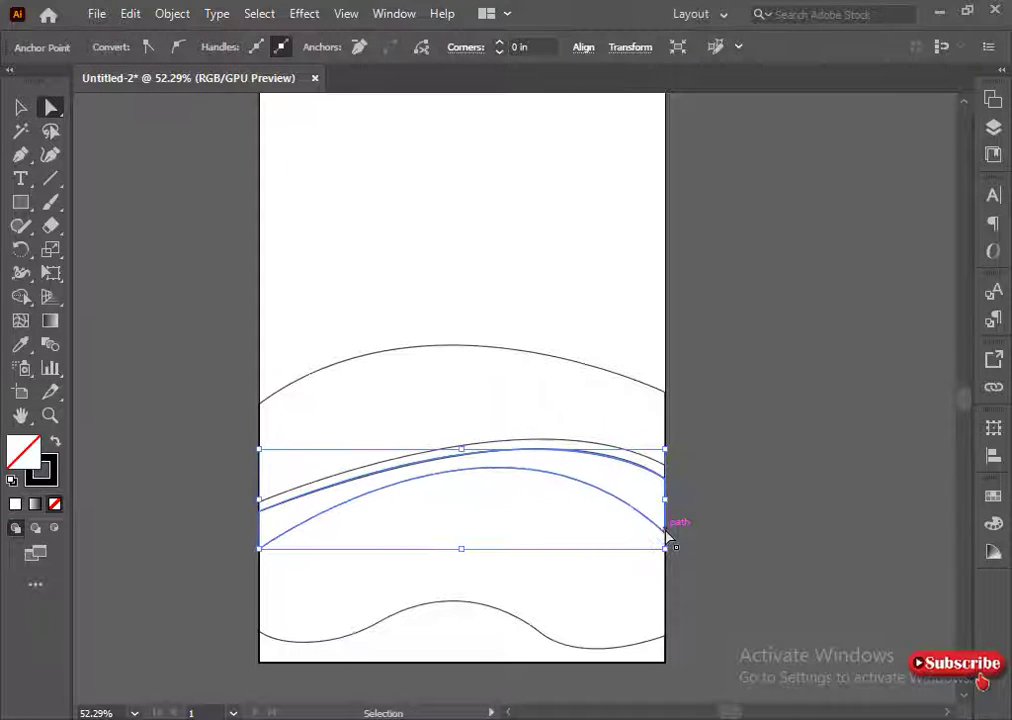
pyautogui.click(874, 458)
# - Draw a tapered sliver beneath the thick band's right half and a thin pointed strip running left from its inner edge
pyautogui.press('p')
pyautogui.click(666, 533)
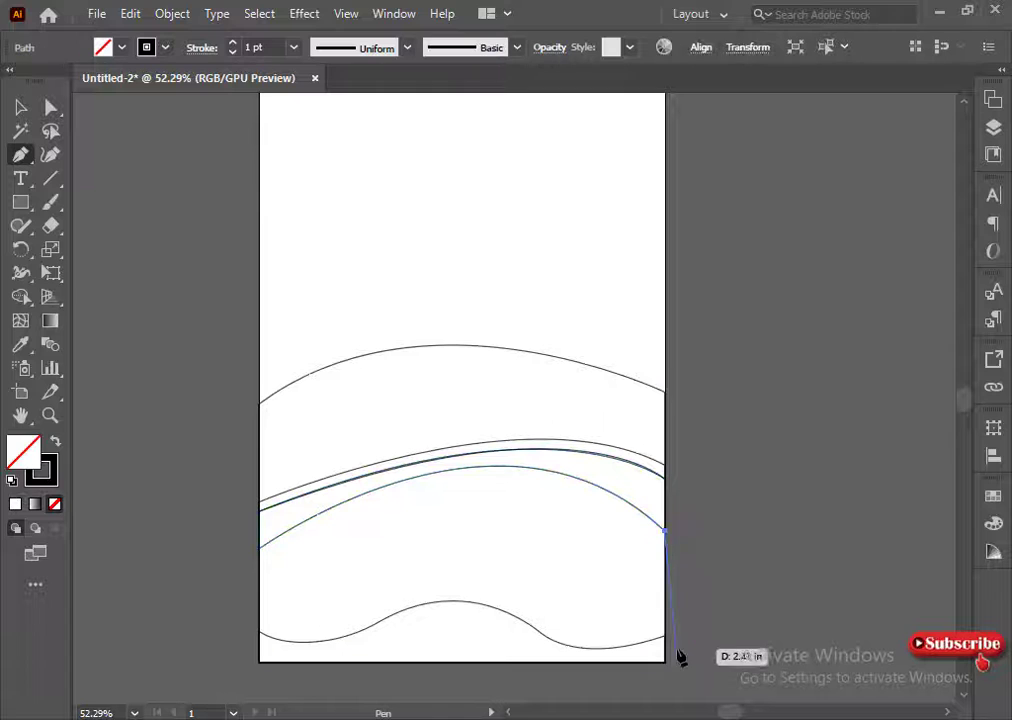
pyautogui.click(664, 588)
pyautogui.moveTo(505, 467); pyautogui.dragTo(610, 530)
pyautogui.press('Escape')
pyautogui.click(318, 577)
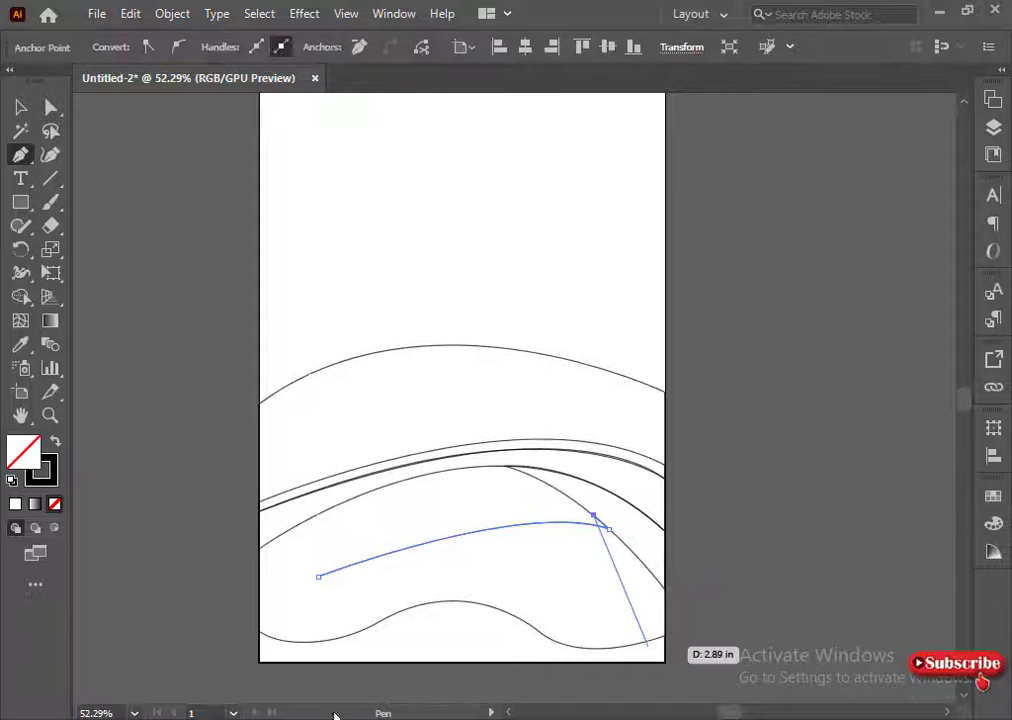
pyautogui.press('Escape')
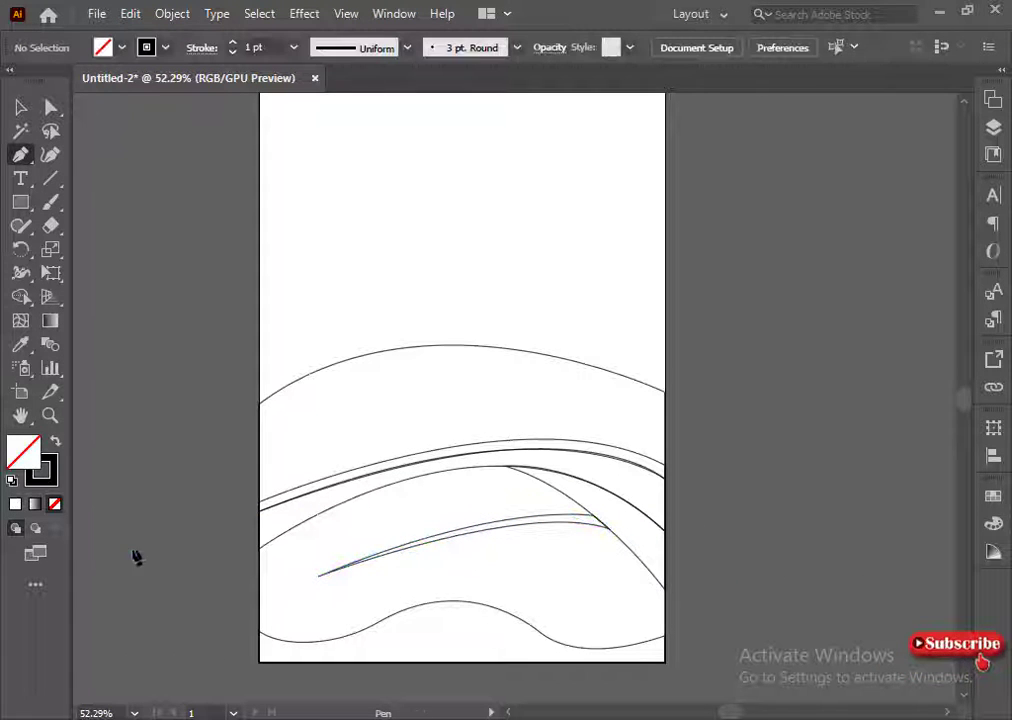
# - Draw a closed curved strip from the hill's crest down to the narrow band, widening toward the bottom
pyautogui.click(429, 346)
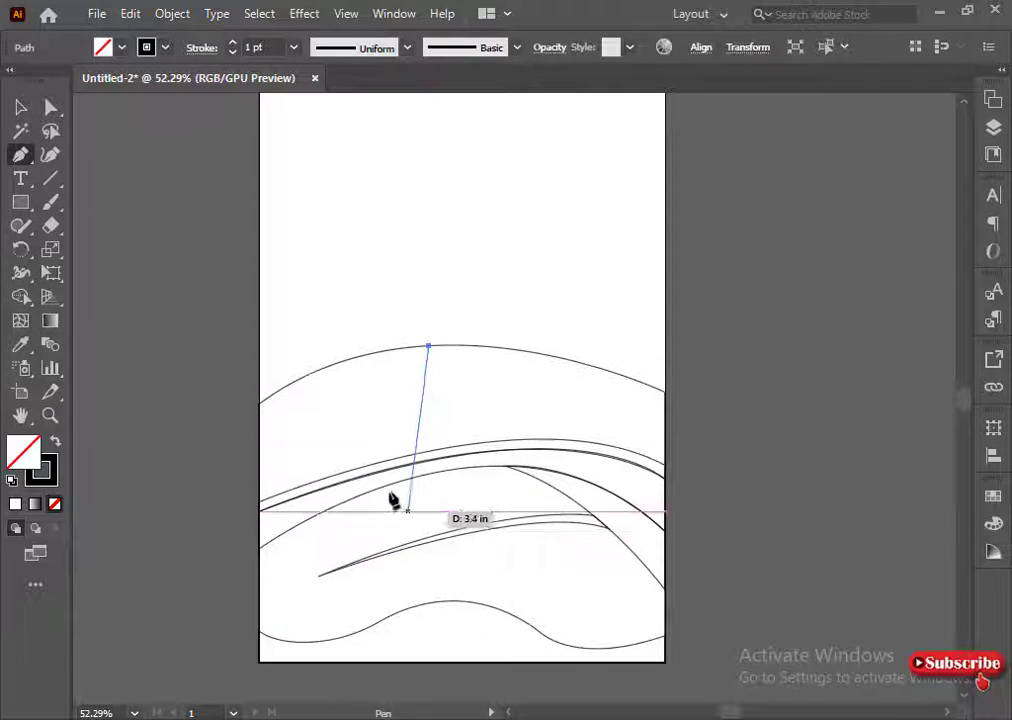
pyautogui.moveTo(406, 455); pyautogui.dragTo(431, 506)
pyautogui.click(404, 458)
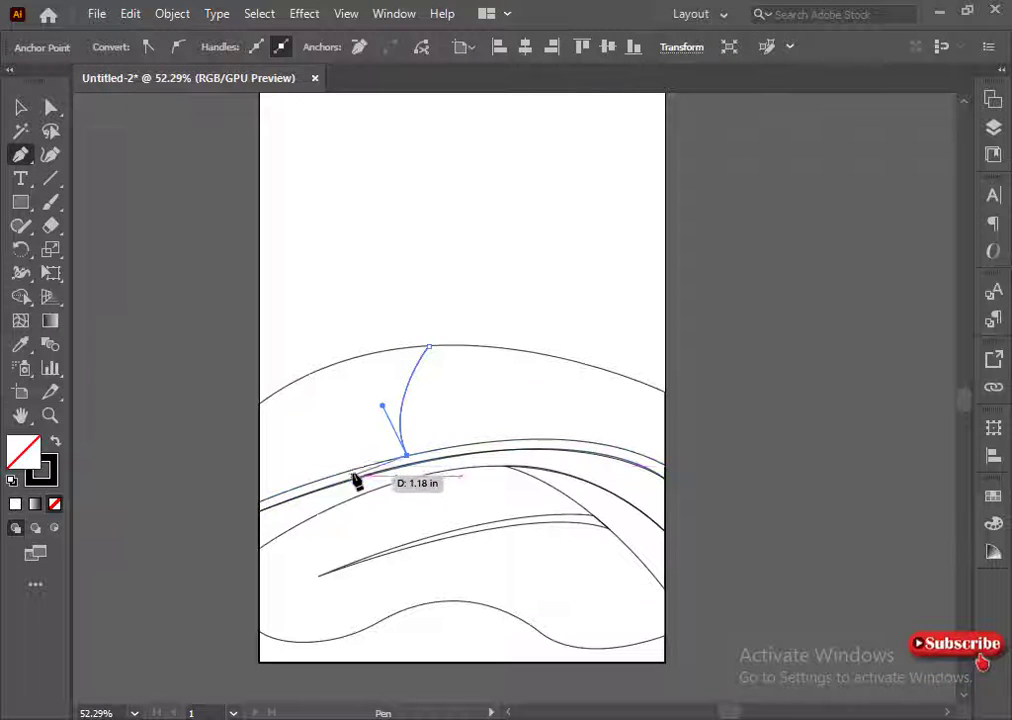
pyautogui.click(361, 465)
pyautogui.moveTo(411, 347); pyautogui.dragTo(463, 287)
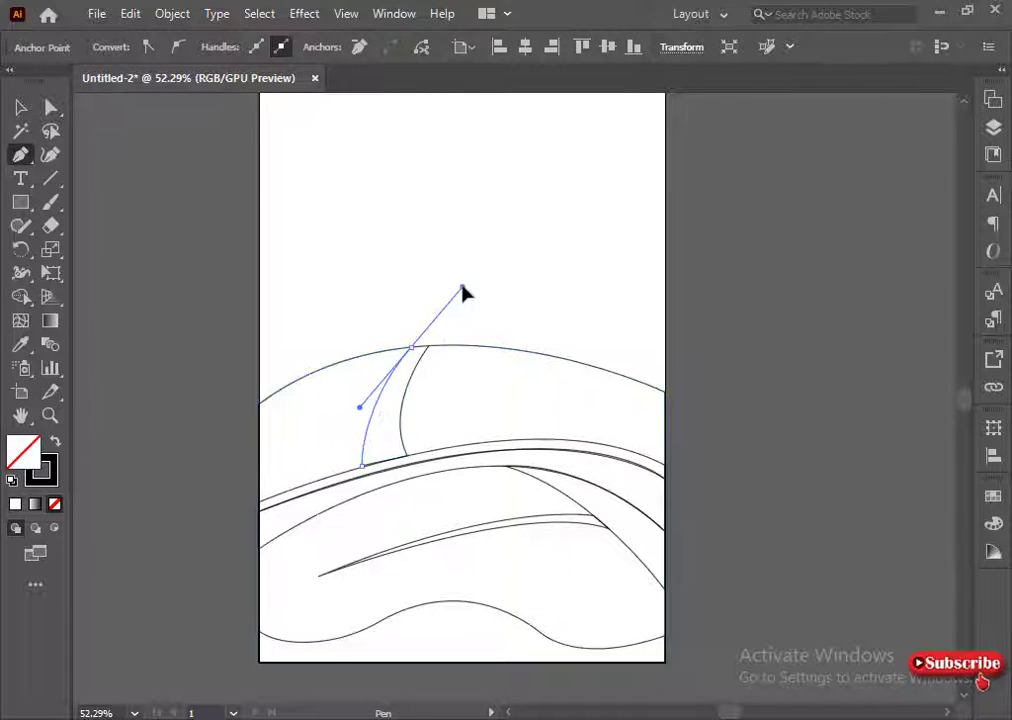
pyautogui.click(411, 347)
pyautogui.click(429, 346)
pyautogui.keyDown('ctrl'); pyautogui.click(432, 308); pyautogui.keyUp('ctrl')
# - Draw a wider closed curved strip from the thick band's upper edge down to the artboard's bottom edge
pyautogui.scroll(-1, 413, 454)
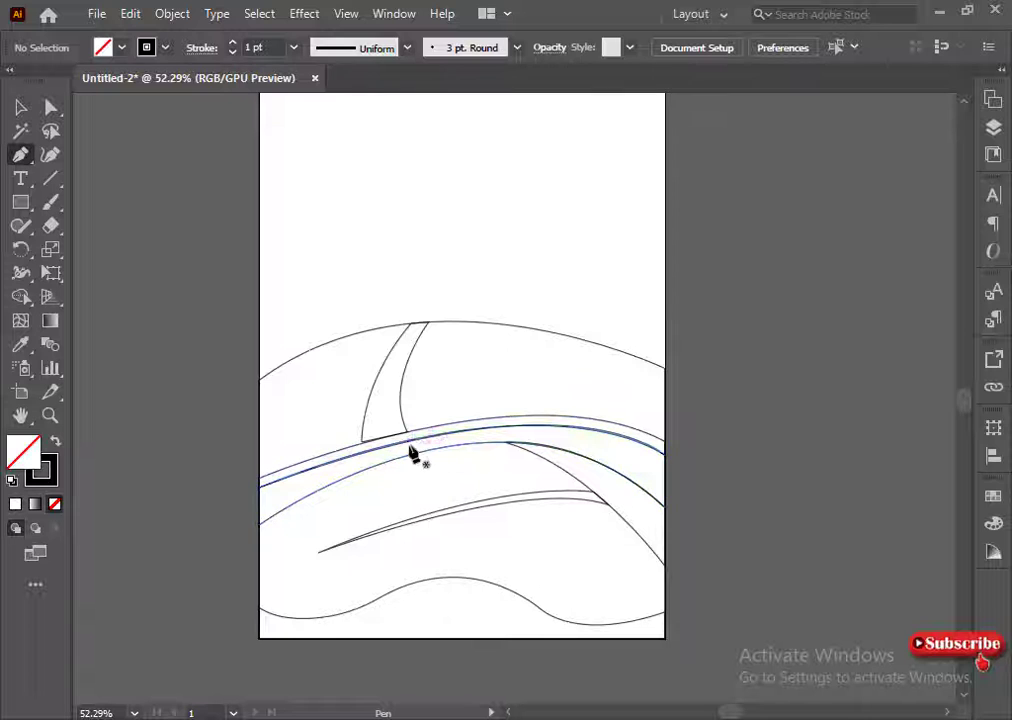
pyautogui.click(446, 436)
pyautogui.scroll(-1, 445, 437)
pyautogui.moveTo(513, 566); pyautogui.dragTo(624, 612)
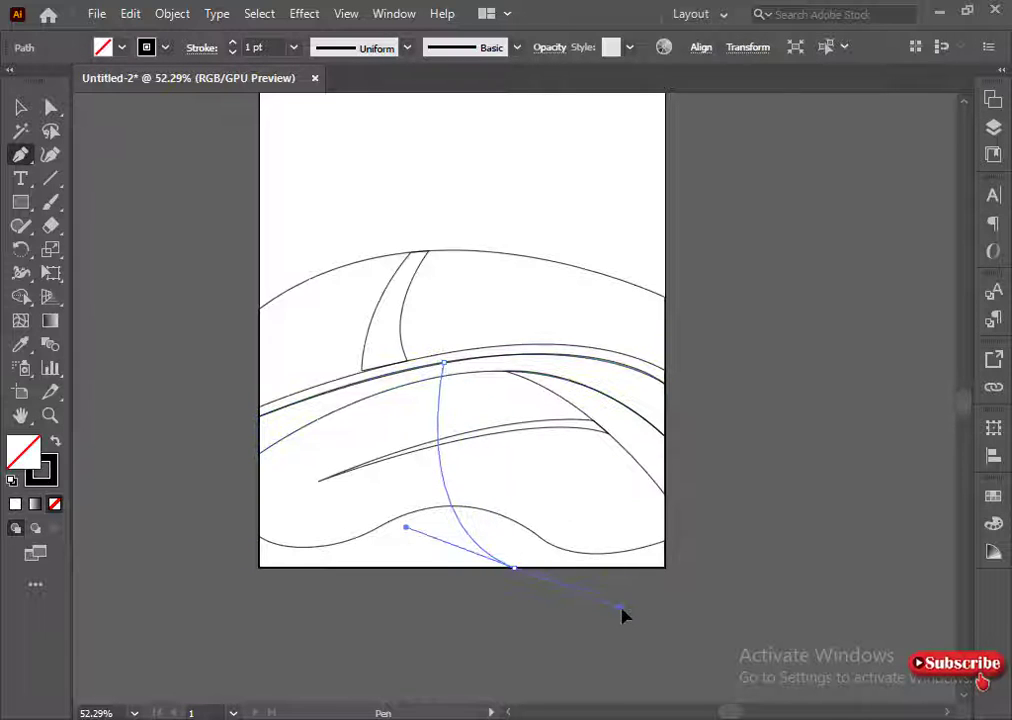
pyautogui.click(514, 568)
pyautogui.keyDown('ctrl'); pyautogui.click(360, 318); pyautogui.keyUp('ctrl')
pyautogui.click(403, 567)
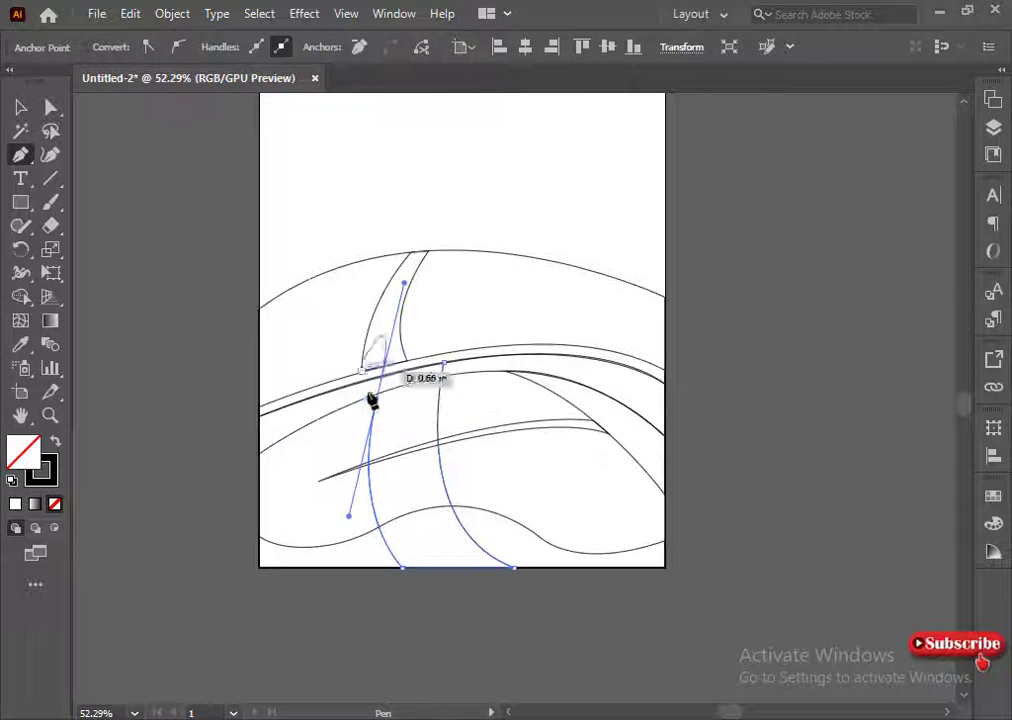
pyautogui.click(375, 399)
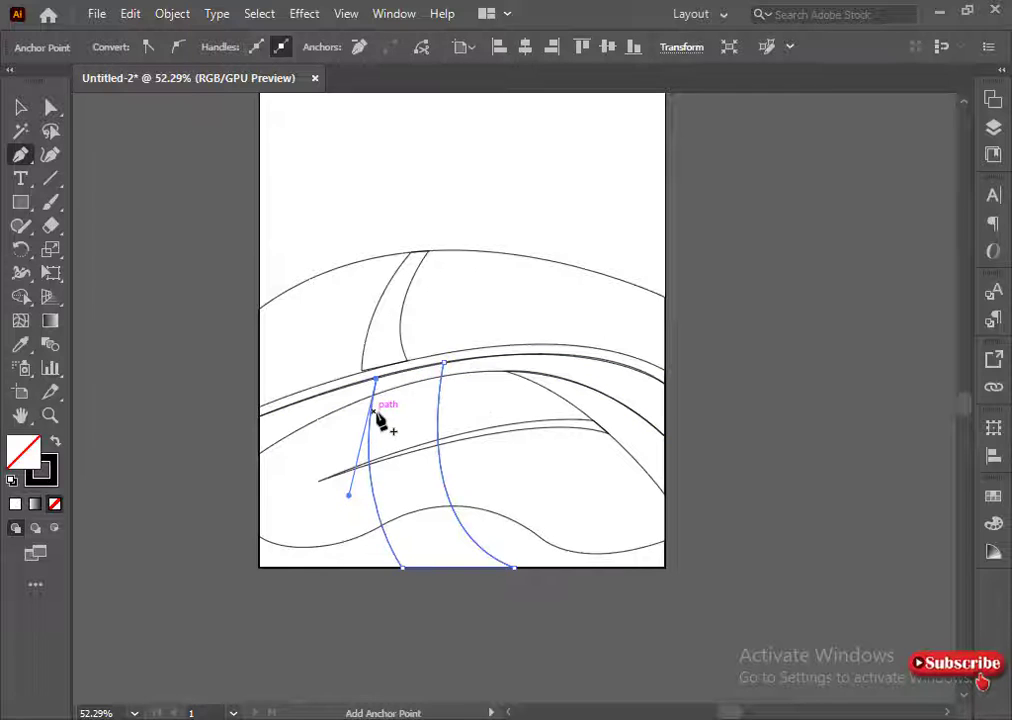
pyautogui.click(444, 363)
# - Reshape the wide lower strip's left edge so that it bows further outward to the left
pyautogui.click(51, 107)
pyautogui.click(403, 567)
pyautogui.moveTo(349, 496); pyautogui.dragTo(318, 492)
pyautogui.click(393, 648)
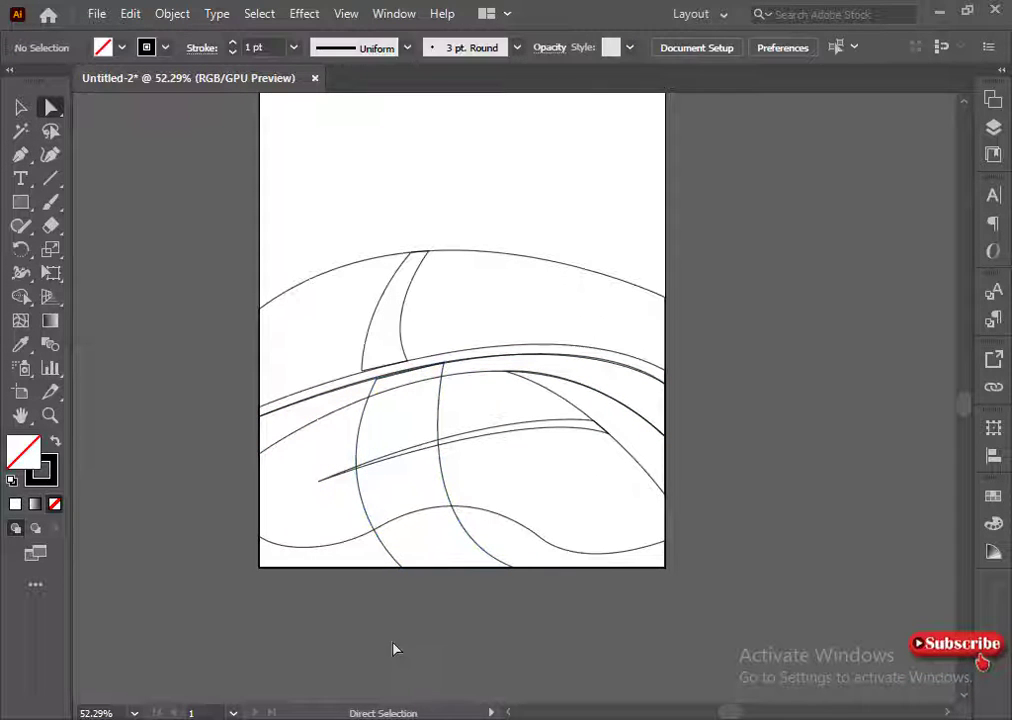
# - Fill the large hill shape with a bright green picked from the color spectrum
pyautogui.press('p')
pyautogui.scroll(3, 262, 452)
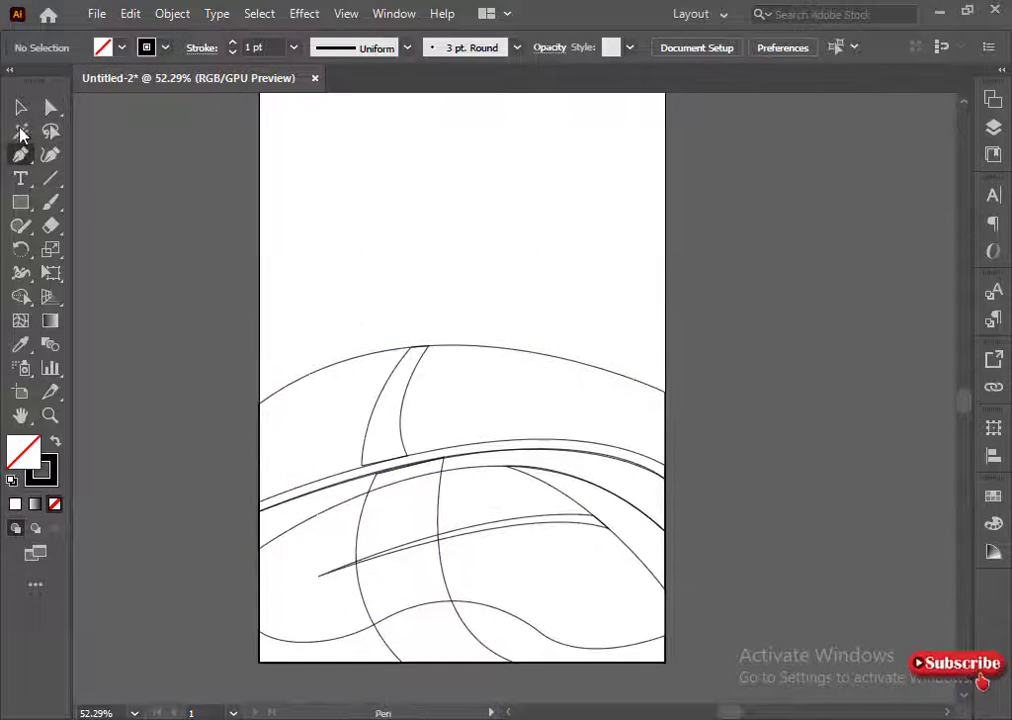
pyautogui.click(21, 107)
pyautogui.scroll(-2, 240, 460)
pyautogui.click(300, 567)
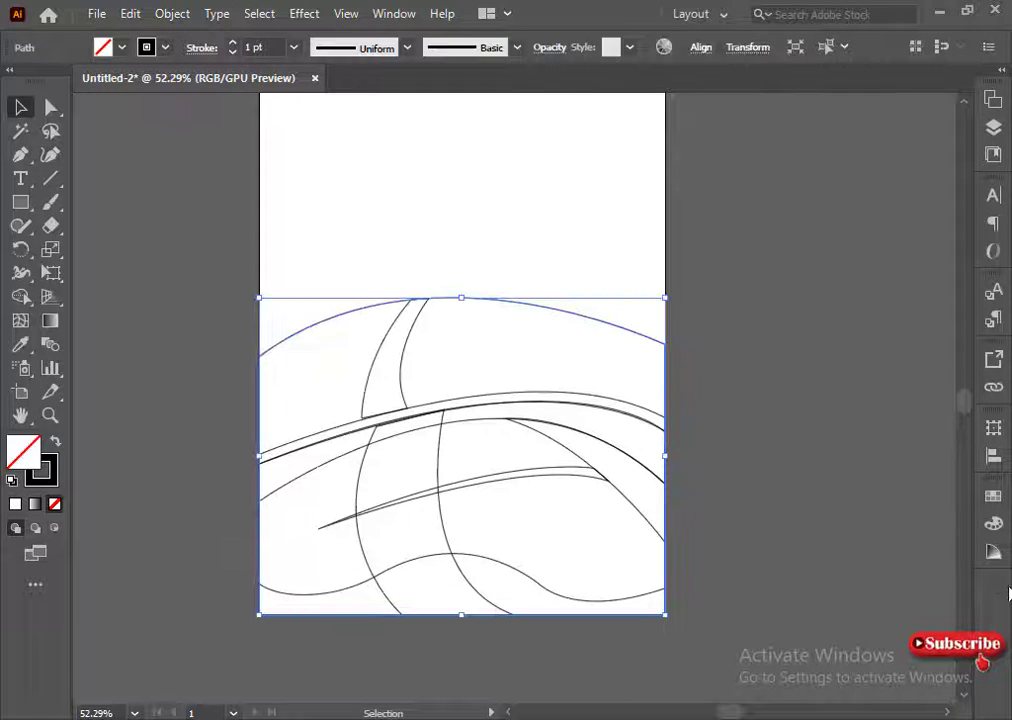
pyautogui.click(993, 523)
pyautogui.click(806, 648)
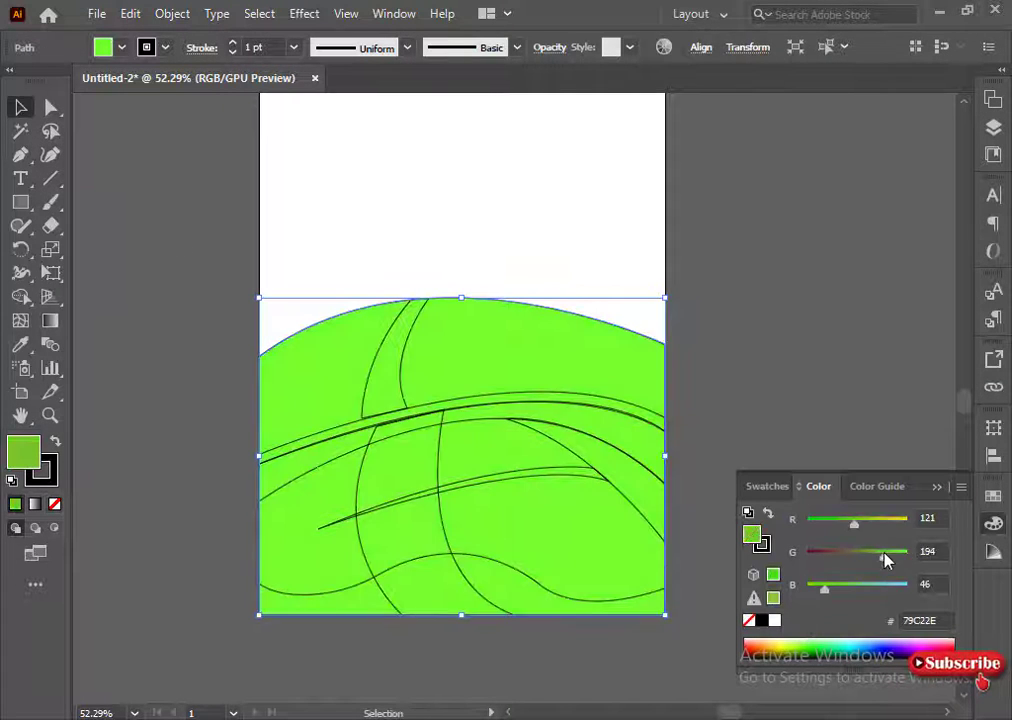
# - Switch the color sliders to CMYK and set the hill's fill to C 40, M 0, Y 100, K 24
pyautogui.click(961, 487)
pyautogui.click(862, 582)
pyautogui.moveTo(884, 555); pyautogui.dragTo(855, 524)
pyautogui.moveTo(857, 598); pyautogui.dragTo(830, 603)
pyautogui.moveTo(855, 524); pyautogui.dragTo(848, 528)
pyautogui.click(738, 452)
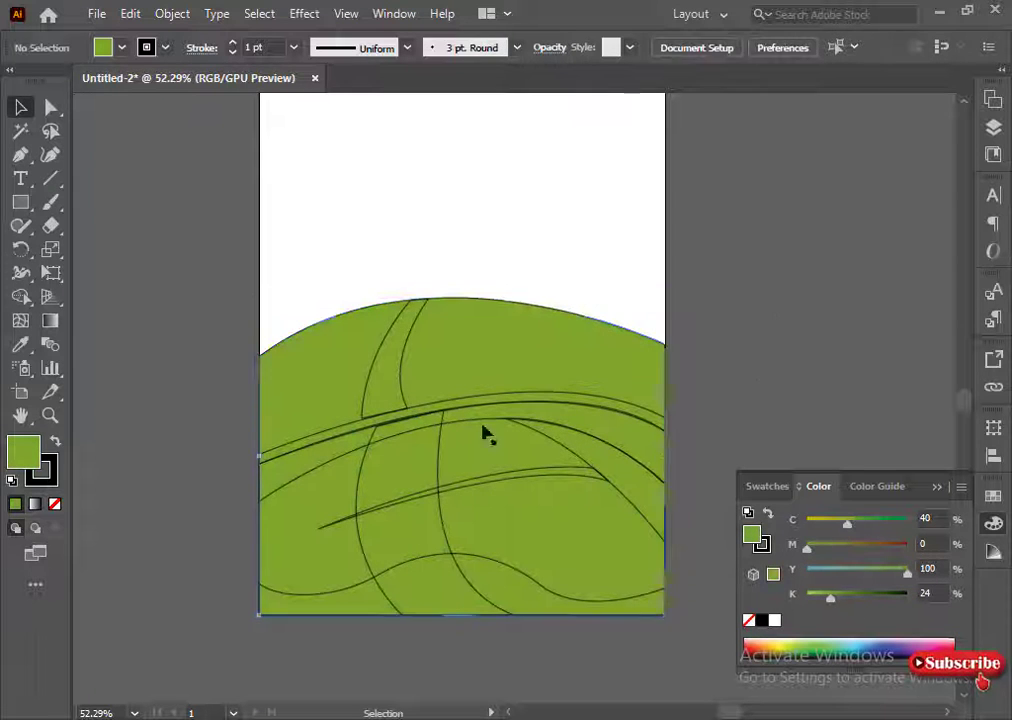
# - Remove the stroke from the large green hill shape and deselect it
pyautogui.click(483, 431)
pyautogui.click(49, 480)
pyautogui.click(54, 504)
pyautogui.click(22, 450)
pyautogui.click(165, 430)
# - Fill the curved band below the thin strip with dark olive green at C 43.53, M 19, Y 100, K 56 and remove its stroke
pyautogui.click(304, 449)
pyautogui.click(800, 645)
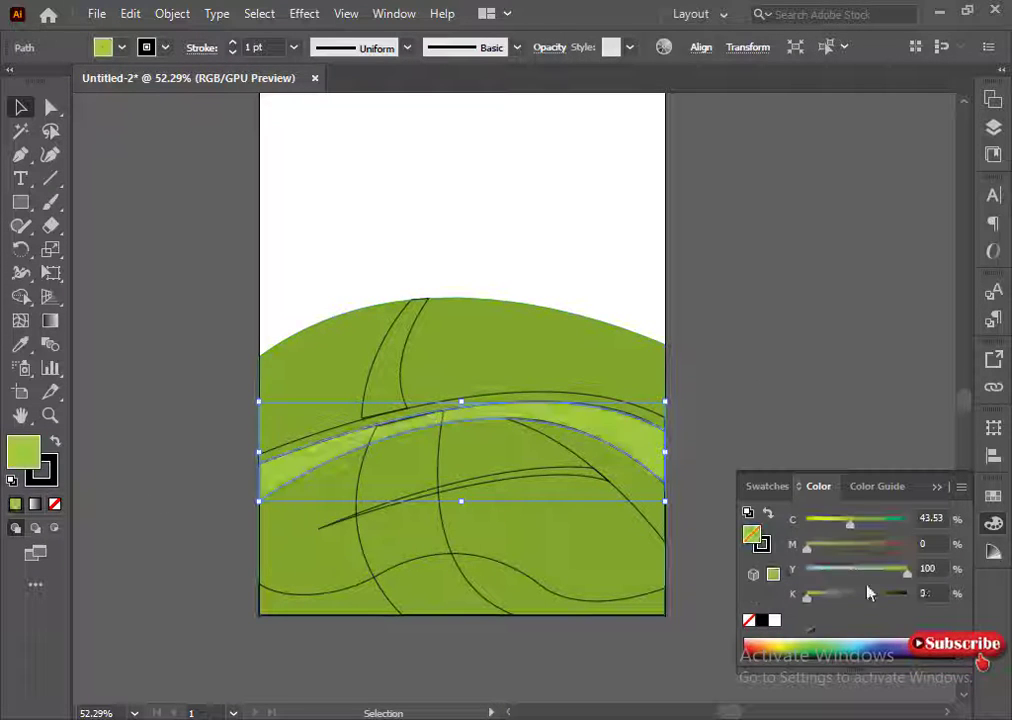
pyautogui.click(860, 598)
pyautogui.click(870, 598)
pyautogui.click(863, 597)
pyautogui.click(837, 547)
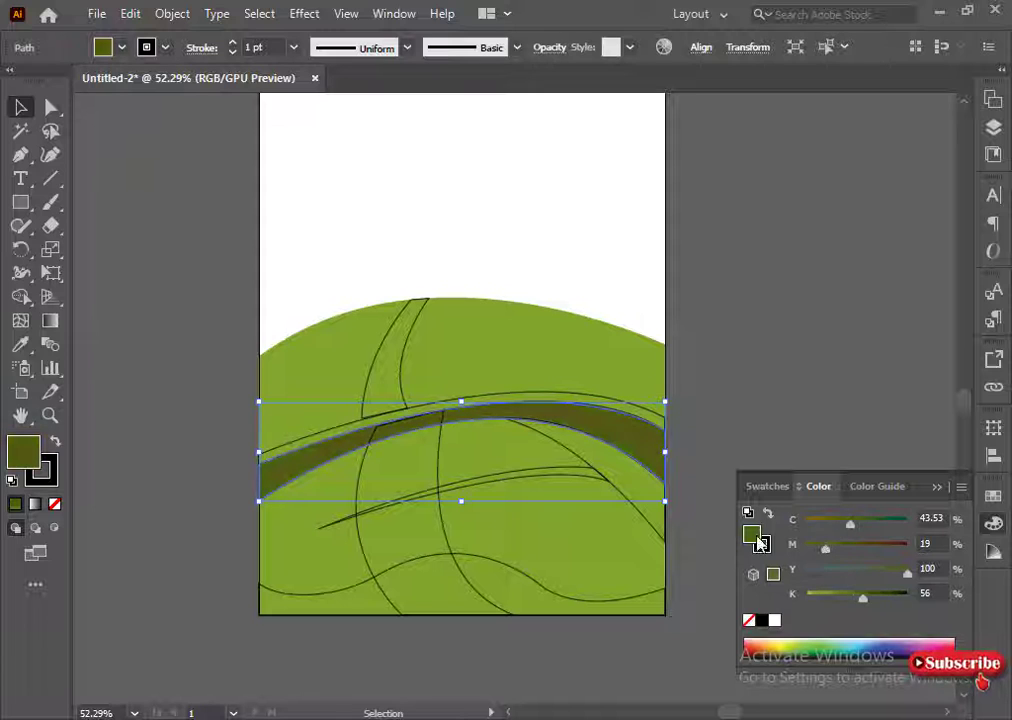
pyautogui.click(42, 470)
pyautogui.click(54, 504)
pyautogui.click(124, 474)
# - Copy the band's dark olive fill to the wedge at the hill's right edge and to the thin tapered strip in the middle
pyautogui.click(662, 542)
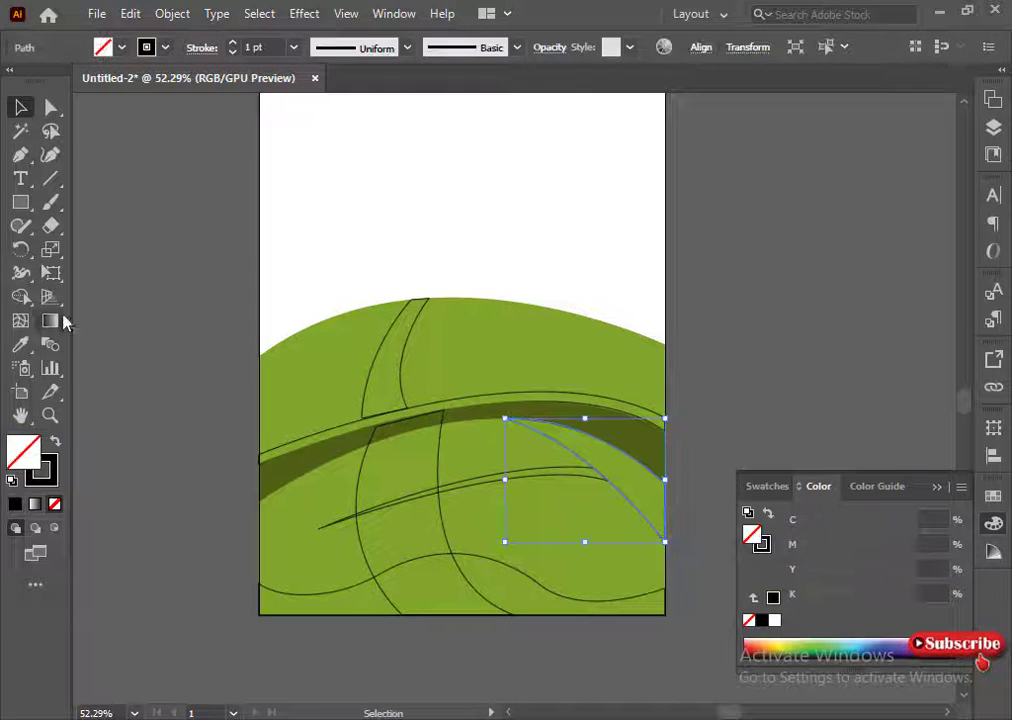
pyautogui.click(20, 344)
pyautogui.click(289, 443)
pyautogui.keyDown('ctrl'); pyautogui.click(463, 490); pyautogui.keyUp('ctrl')
pyautogui.click(556, 422)
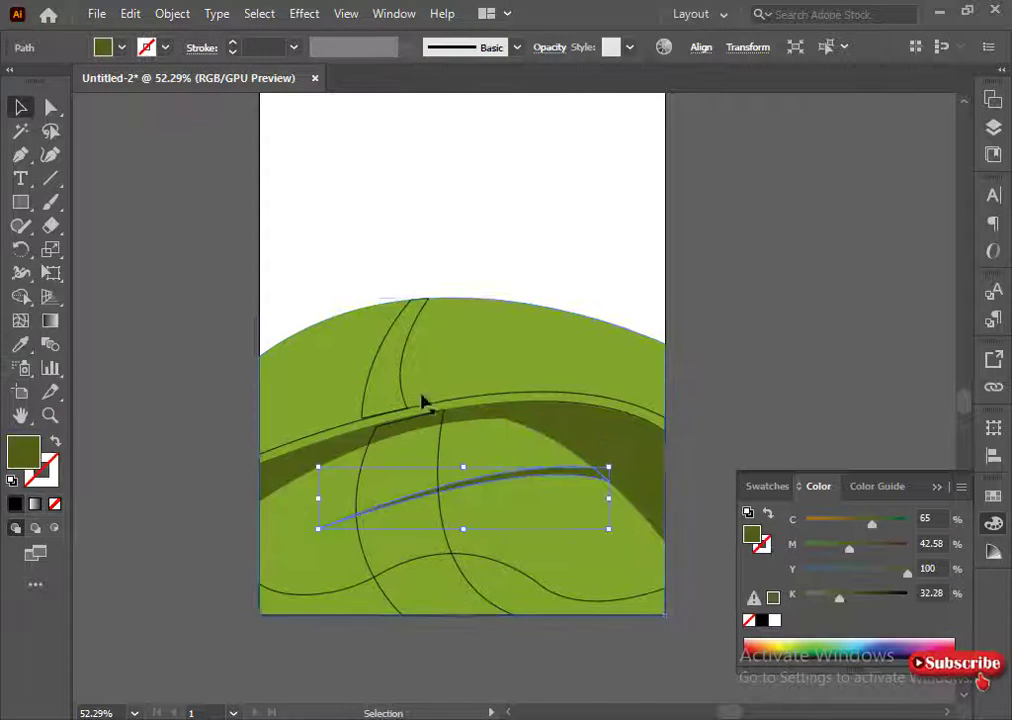
pyautogui.click(228, 416)
# - Apply the same dark olive fill to the wavy shape along the bottom of the artboard
pyautogui.click(569, 594)
pyautogui.click(20, 344)
pyautogui.click(290, 470)
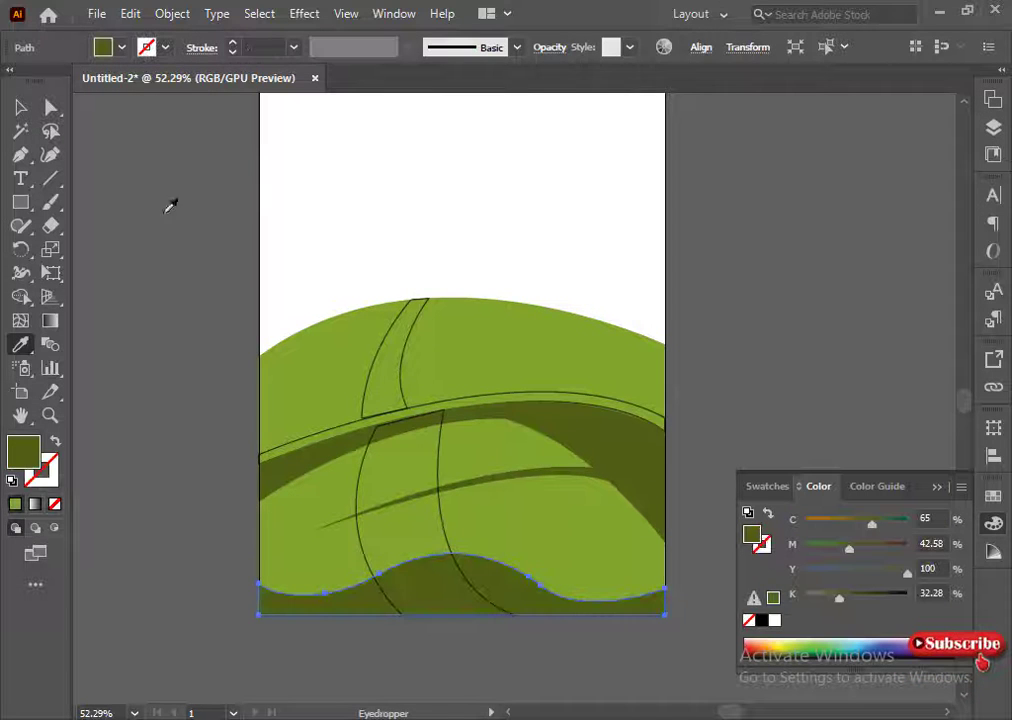
pyautogui.keyDown('ctrl'); pyautogui.click(79, 522); pyautogui.keyUp('ctrl')
# - Fill the thin band above the dark one with light green, C 38.1, M 0.03, Y 89.37, K 0, and remove its stroke
pyautogui.click(345, 432)
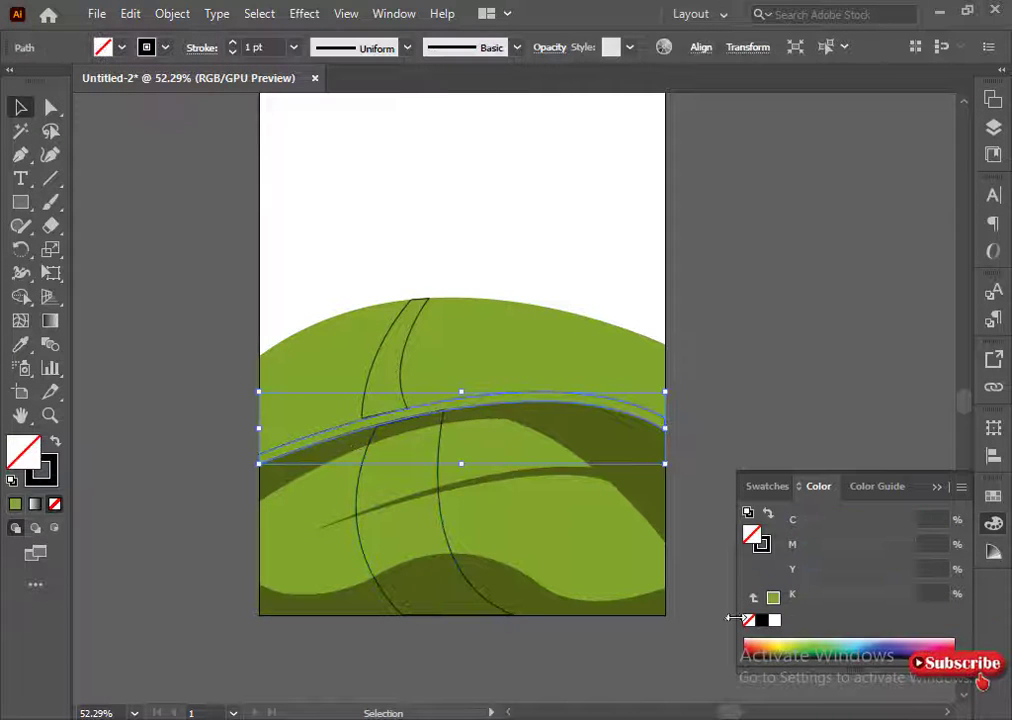
pyautogui.click(806, 642)
pyautogui.moveTo(843, 523); pyautogui.dragTo(837, 523)
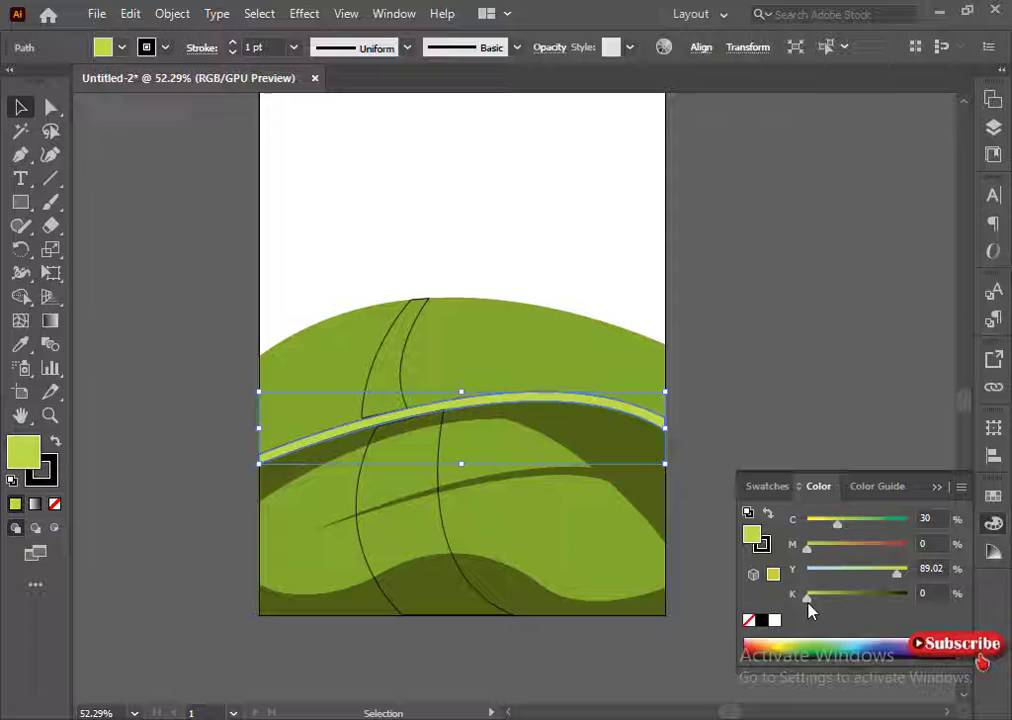
pyautogui.click(845, 521)
pyautogui.click(109, 283)
pyautogui.click(284, 451)
pyautogui.click(49, 476)
pyautogui.click(55, 504)
pyautogui.click(25, 453)
pyautogui.click(160, 490)
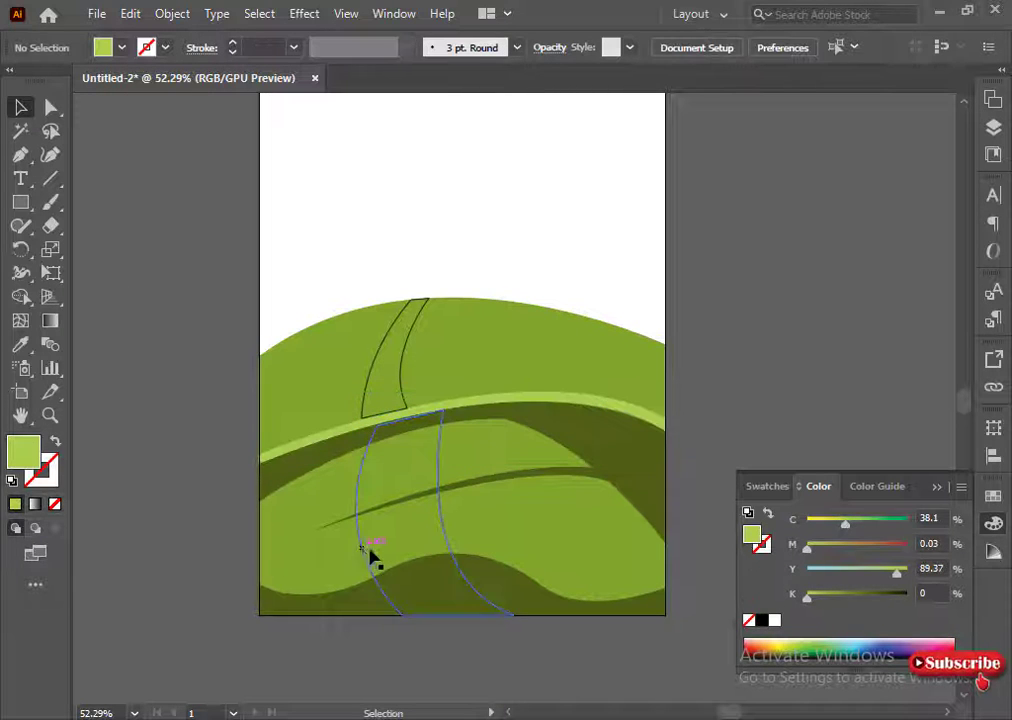
pyautogui.click(24, 158)
pyautogui.click(504, 418)
pyautogui.hotkey('ctrl', 'z')
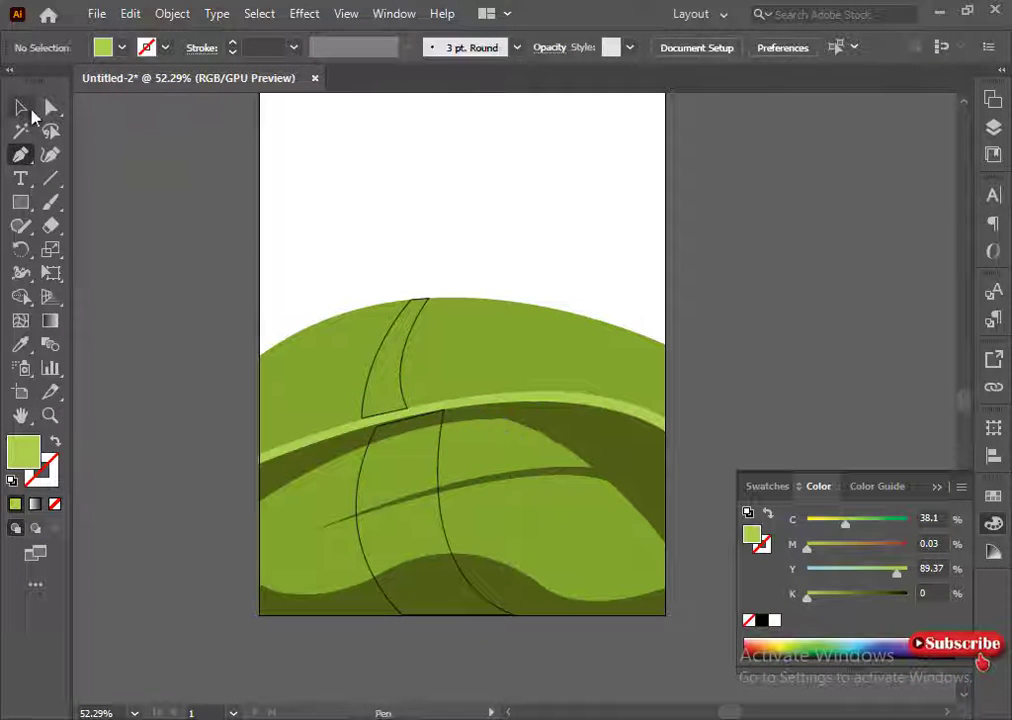
# - Try to move the dark wedge's pointed left anchor slightly to the right, and undo the change
pyautogui.click(50, 108)
pyautogui.moveTo(504, 418)
pyautogui.mouseDown()
pyautogui.moveTo(491, 415)
pyautogui.moveTo(515, 421)
pyautogui.mouseUp()
pyautogui.click(212, 438)
pyautogui.hotkey('ctrl', 'z')
pyautogui.press('super')
pyautogui.press('super')
pyautogui.hotkey('ctrl', 'z')
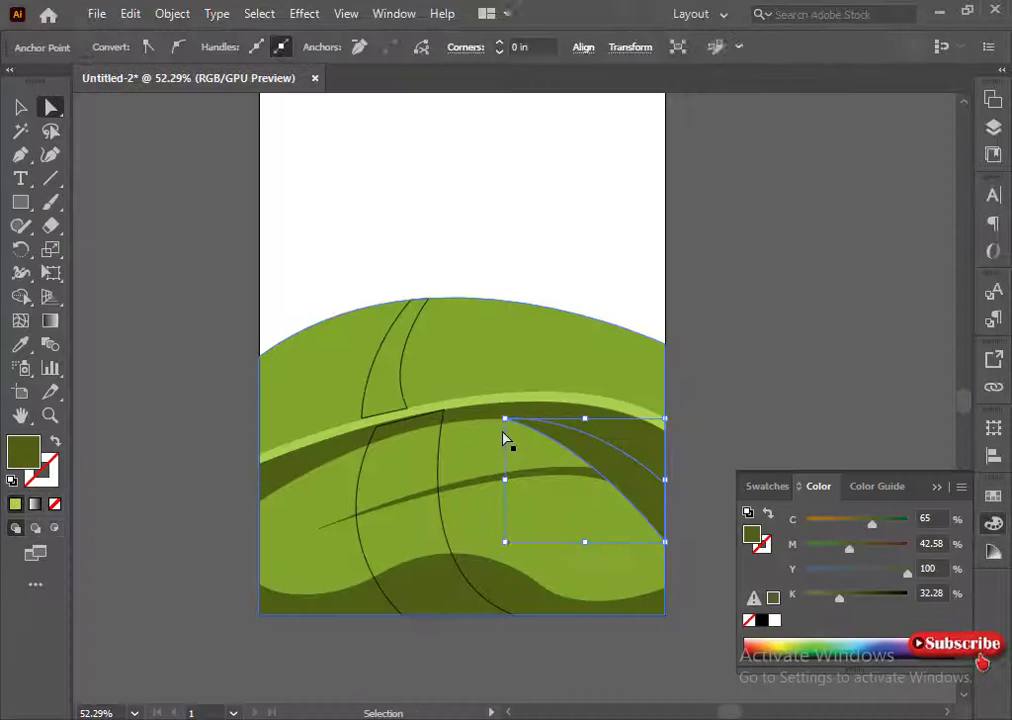
# - Try to nudge the dark wedge at the hill's right edge slightly upward
pyautogui.click(504, 420)
pyautogui.click(599, 530)
pyautogui.click(695, 547)
pyautogui.click(505, 419)
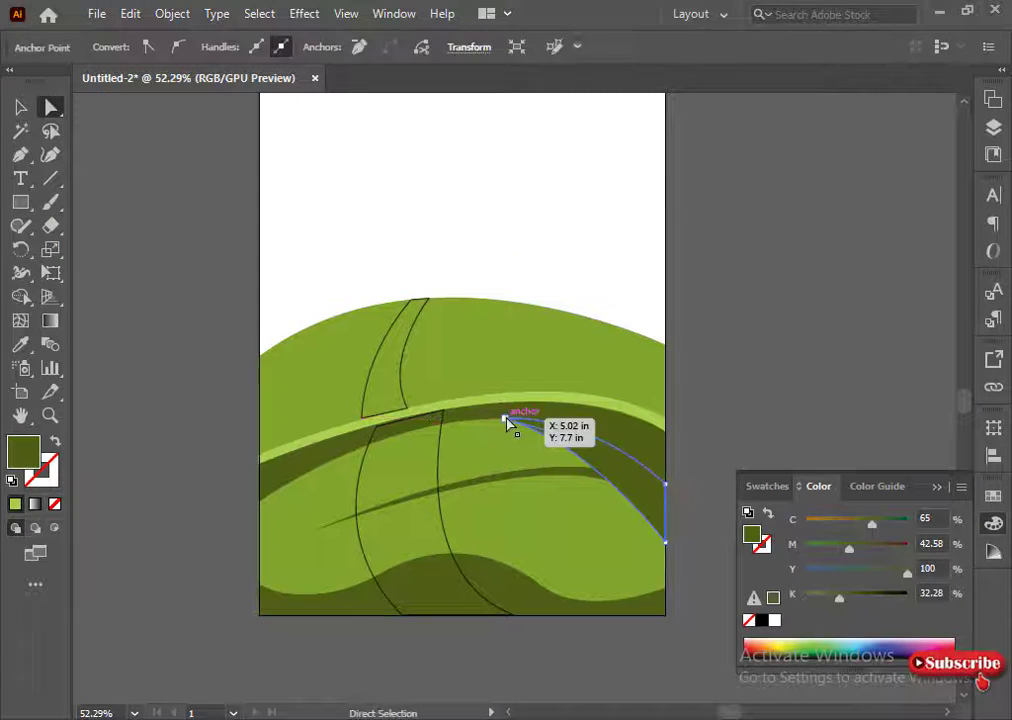
pyautogui.click(619, 459)
pyautogui.click(657, 518)
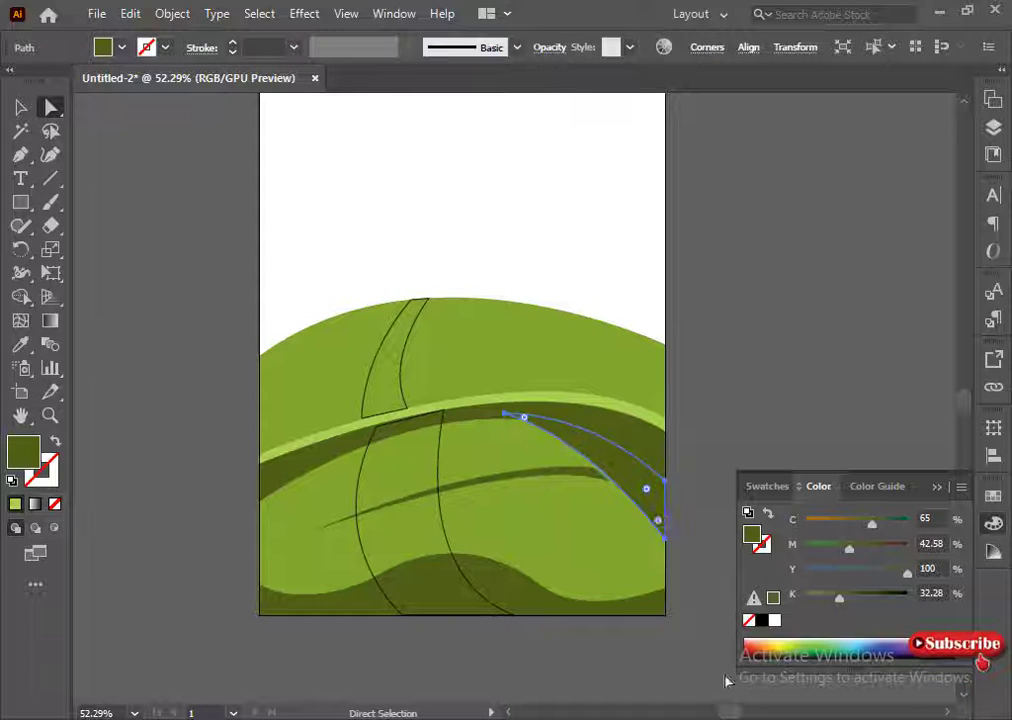
pyautogui.click(688, 573)
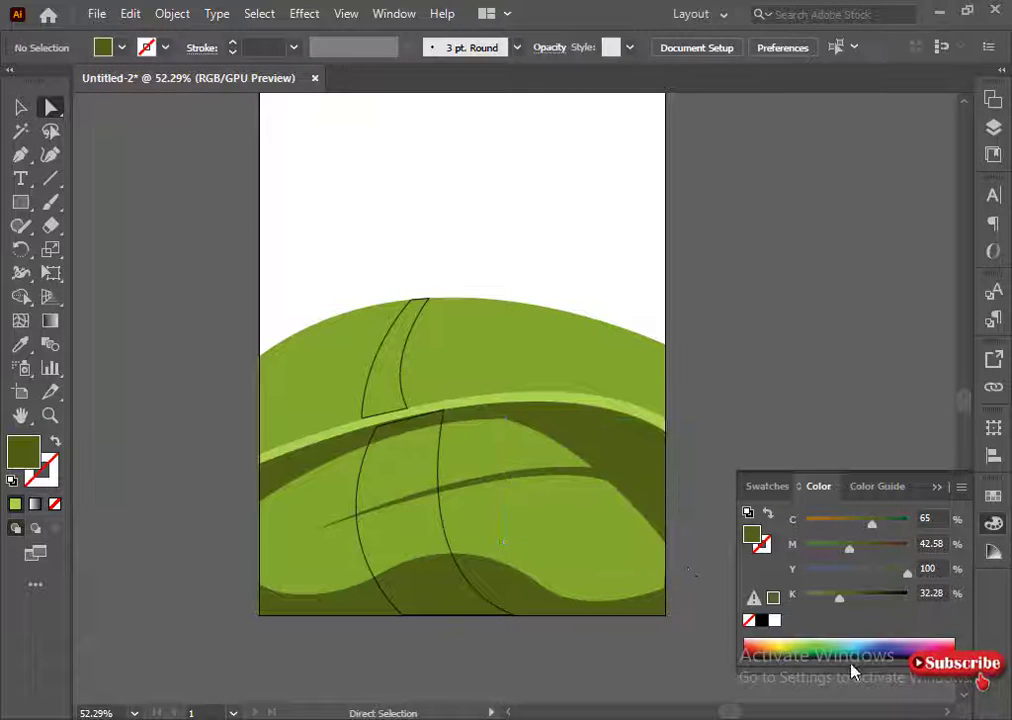
# - Fill the narrow upper strip on the hill with golden yellow at C 1.96, M 20, Y 90, K 0
pyautogui.click(412, 408)
pyautogui.press('v')
pyautogui.click(777, 641)
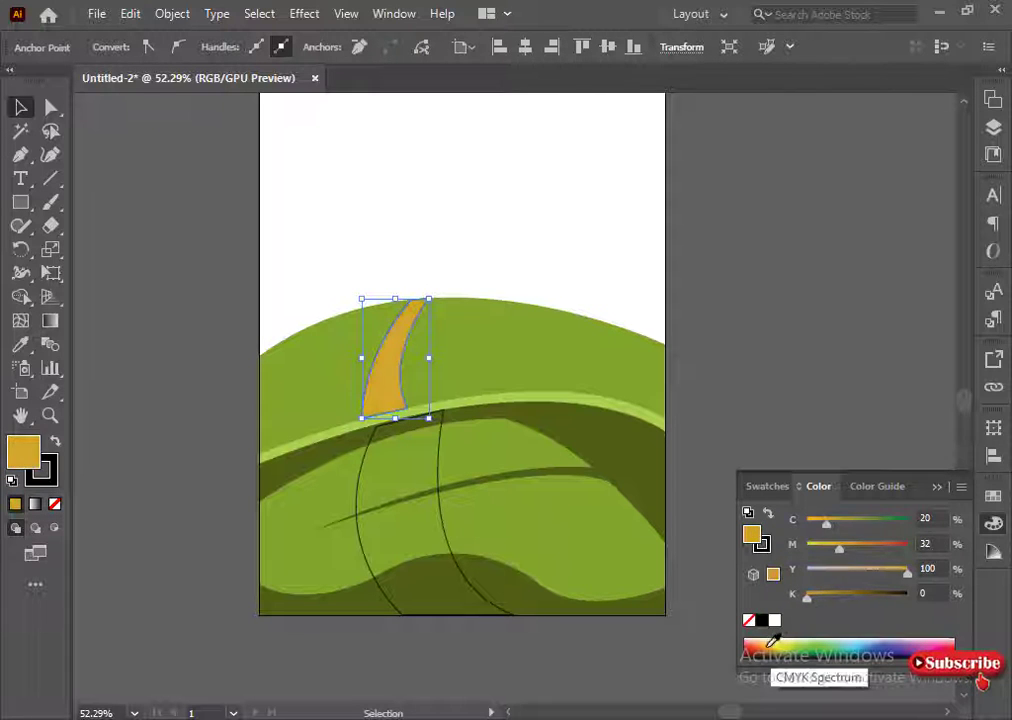
pyautogui.click(772, 650)
pyautogui.click(828, 548)
pyautogui.click(897, 570)
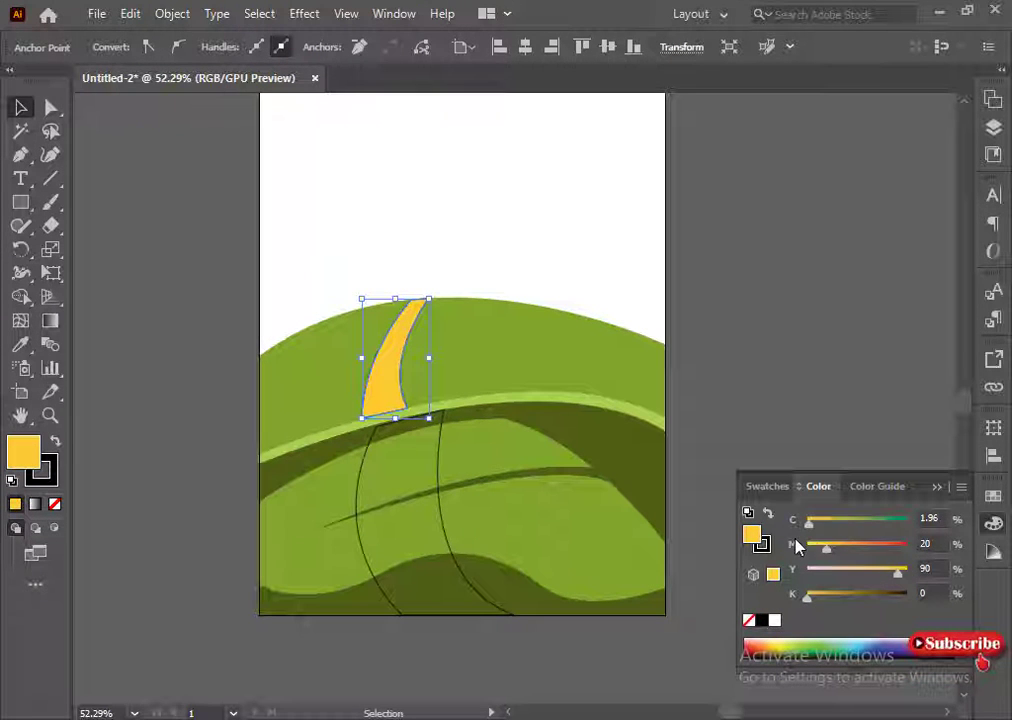
# - Darken the upper strip's yellow fill by raising yellow to 100 and adjusting the magenta and black values
pyautogui.click(906, 571)
pyautogui.moveTo(850, 595)
pyautogui.mouseDown()
pyautogui.moveTo(836, 620)
pyautogui.moveTo(831, 585)
pyautogui.moveTo(840, 598)
pyautogui.mouseUp()
pyautogui.moveTo(833, 548); pyautogui.dragTo(814, 548)
pyautogui.moveTo(831, 597); pyautogui.dragTo(838, 598)
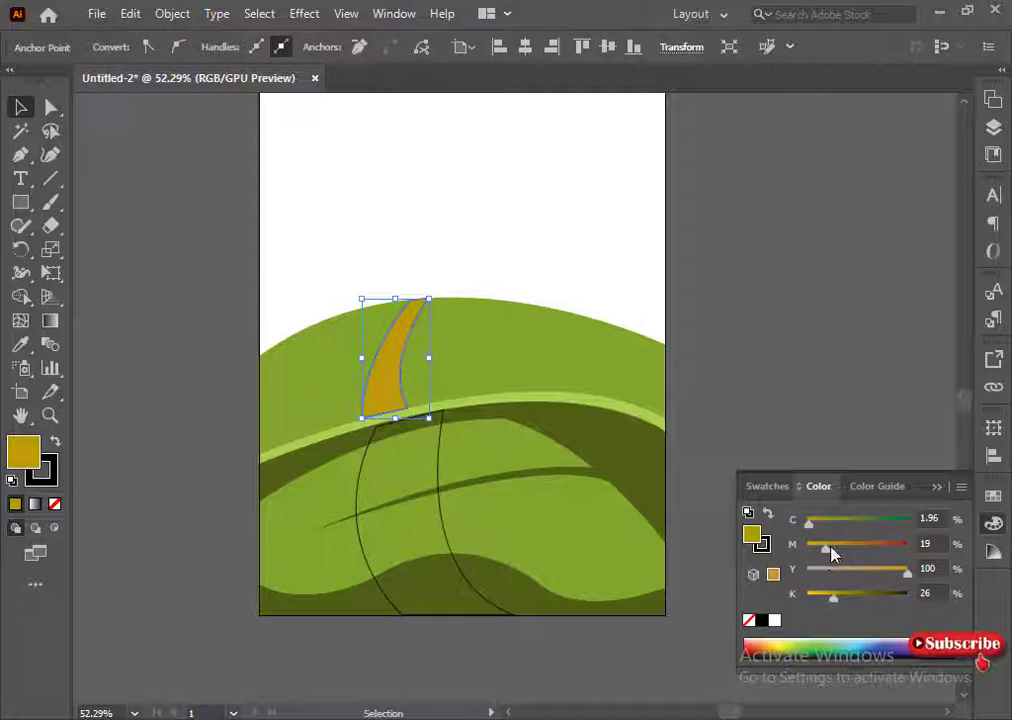
# - Pick an orange from the color spectrum for the upper strip and adjust it to golden yellow with C 0 and Y 100
pyautogui.click(775, 648)
pyautogui.click(762, 660)
pyautogui.moveTo(835, 521); pyautogui.dragTo(806, 521)
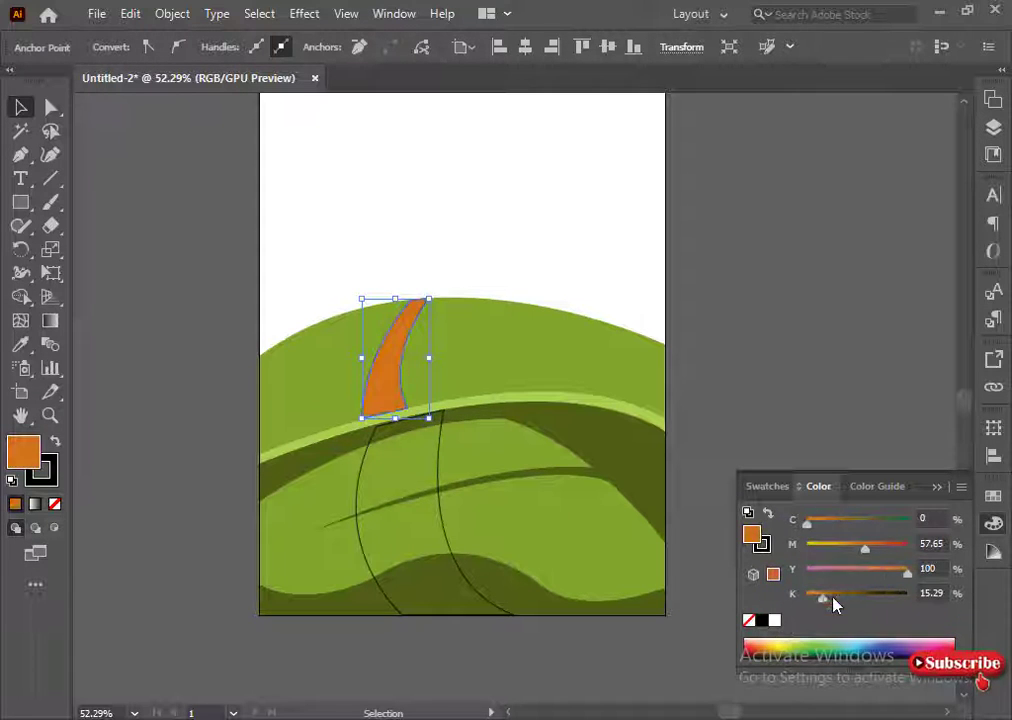
pyautogui.click(836, 596)
pyautogui.moveTo(865, 544); pyautogui.dragTo(839, 546)
pyautogui.moveTo(836, 594); pyautogui.dragTo(824, 596)
# - Soften the upper strip's fill in HSB mode to S 66.96 and B 87.84, and remove its stroke
pyautogui.keyDown('shift'); pyautogui.click(830, 650); pyautogui.keyUp('shift')
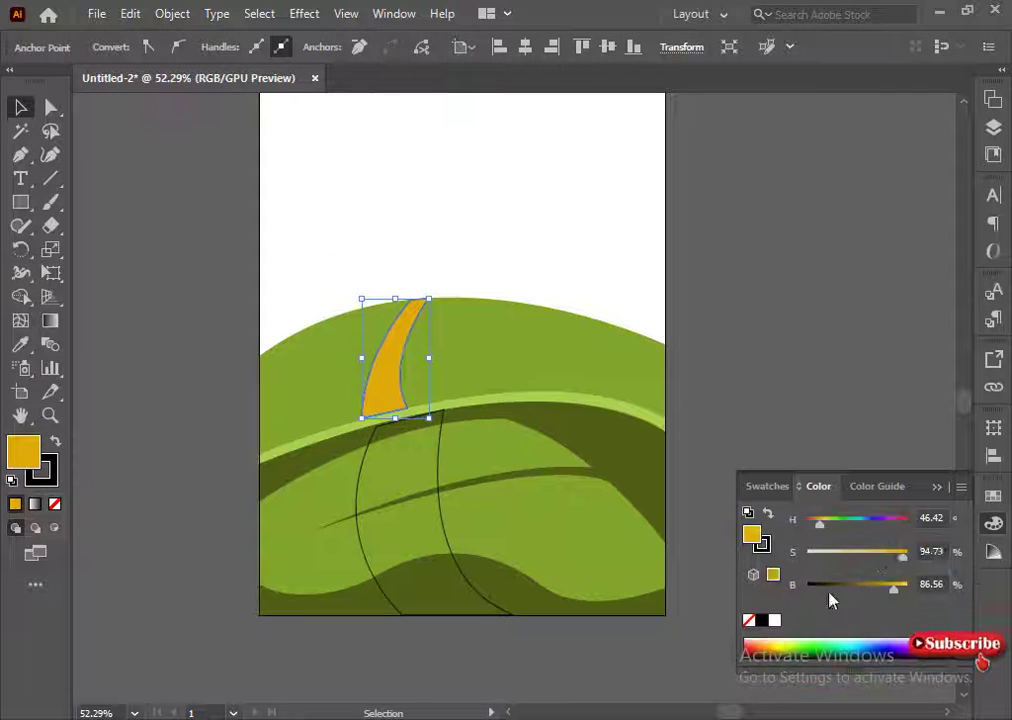
pyautogui.moveTo(902, 552); pyautogui.dragTo(895, 590)
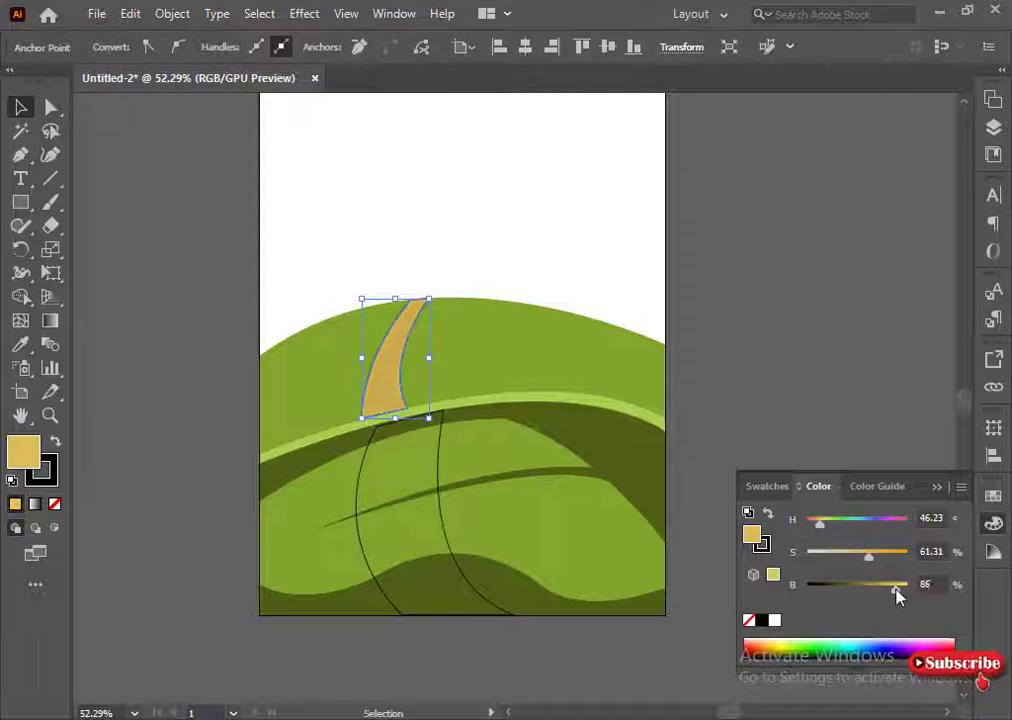
pyautogui.click(54, 504)
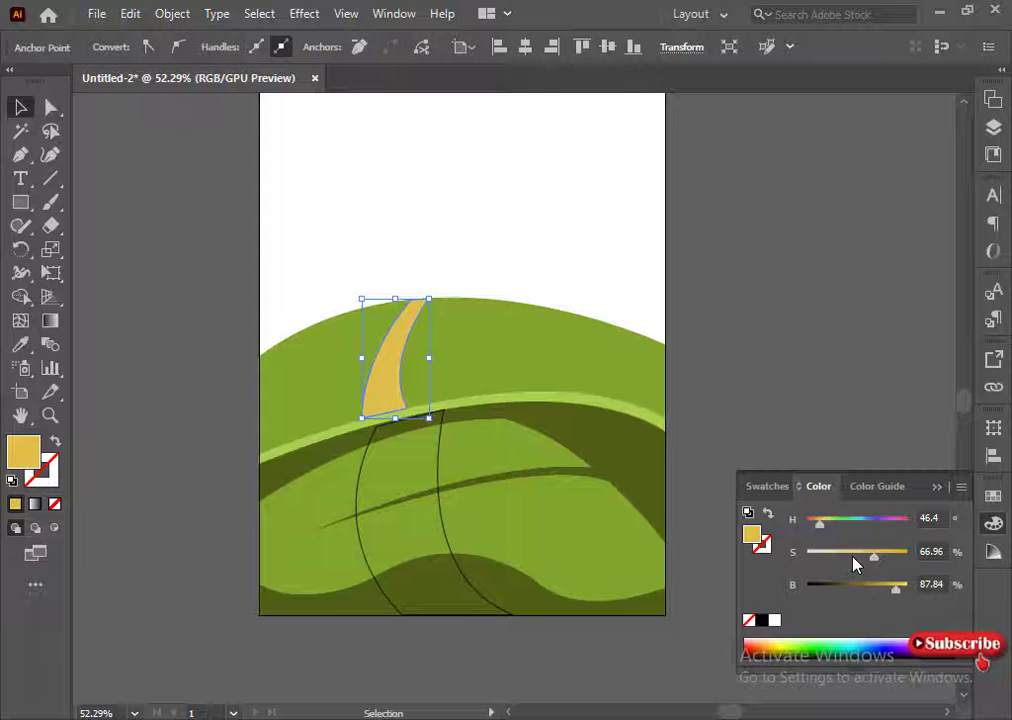
# - Return the color sliders to CMYK and set the upper strip's fill to M 27 and Y 91
pyautogui.click(961, 486)
pyautogui.click(836, 605)
pyautogui.click(961, 486)
pyautogui.click(800, 585)
pyautogui.moveTo(829, 545); pyautogui.dragTo(836, 553)
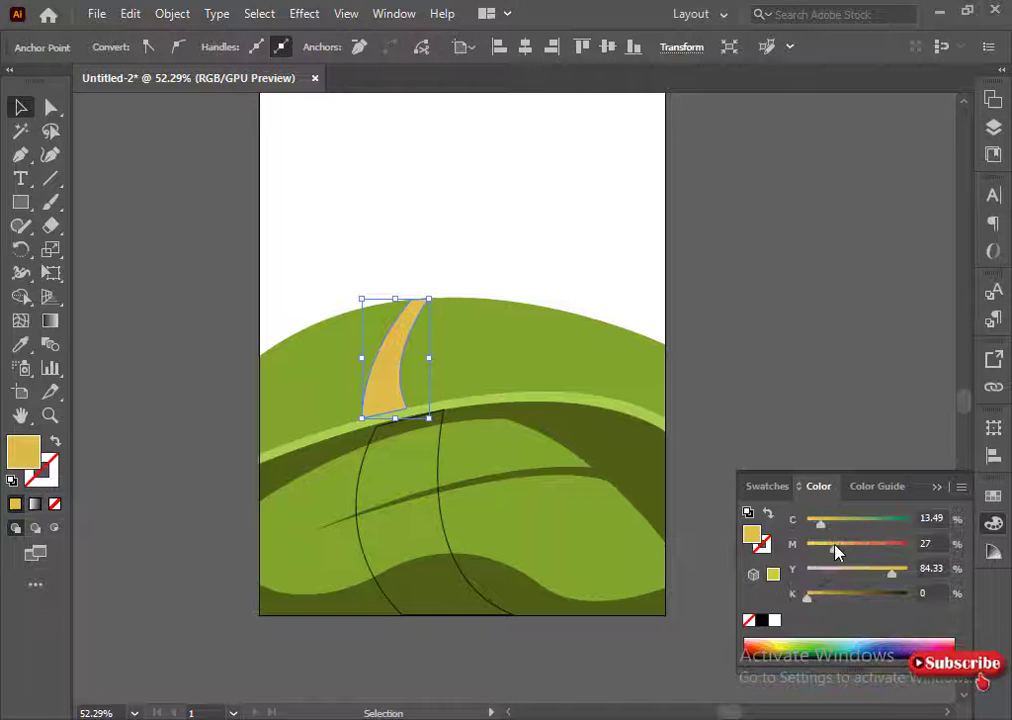
pyautogui.moveTo(892, 575); pyautogui.dragTo(899, 576)
pyautogui.click(702, 545)
# - Copy the upper strip's golden fill without stroke to the wide lower strip using the Eyedropper, and deselect it
pyautogui.click(357, 500)
pyautogui.click(21, 346)
pyautogui.click(385, 387)
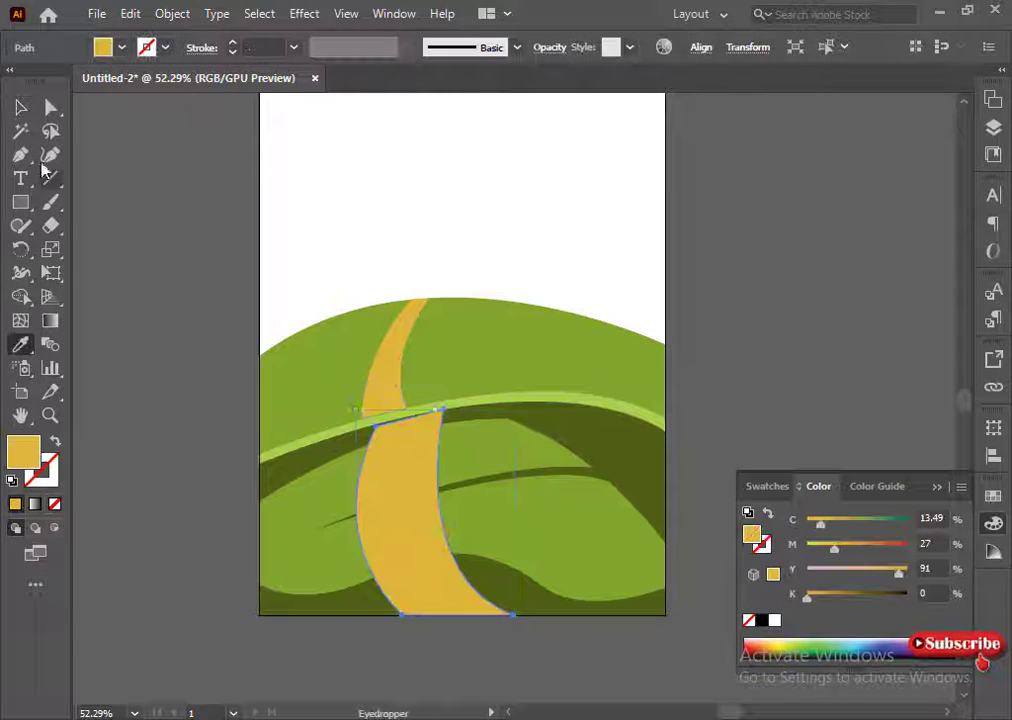
pyautogui.click(21, 107)
pyautogui.click(248, 372)
# - Nudge the wide lower strip's two top corner anchors up so that they meet the light green band
pyautogui.click(51, 107)
pyautogui.click(382, 430)
pyautogui.click(376, 427)
pyautogui.click(343, 635)
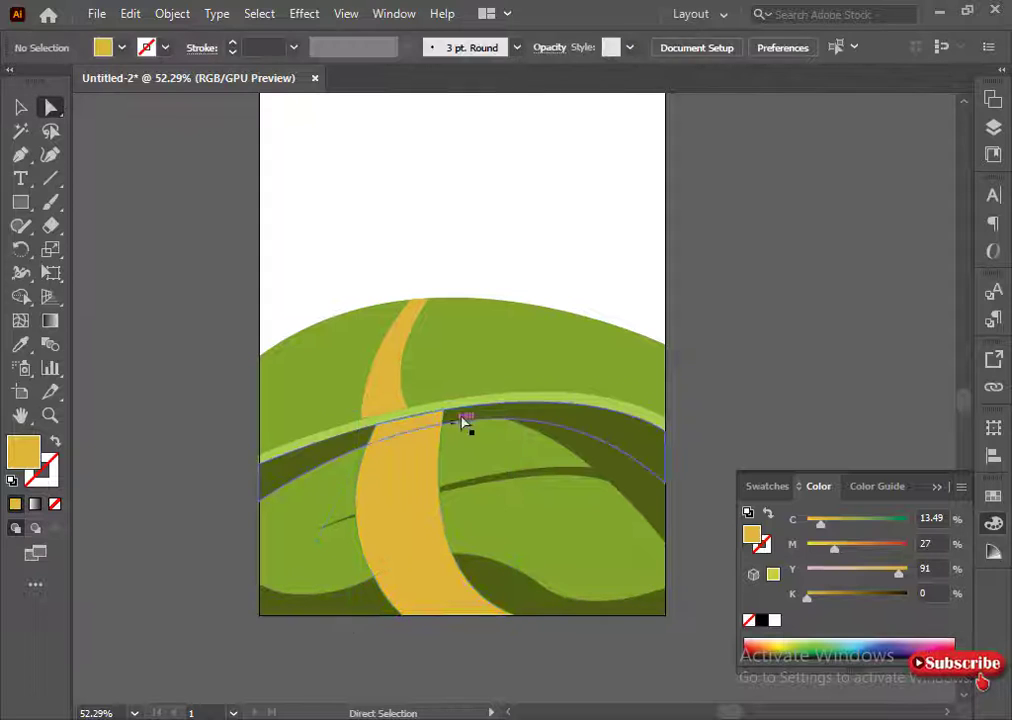
pyautogui.click(443, 410)
pyautogui.click(452, 640)
pyautogui.click(377, 426)
pyautogui.keyDown('shift'); pyautogui.click(443, 410); pyautogui.keyUp('shift')
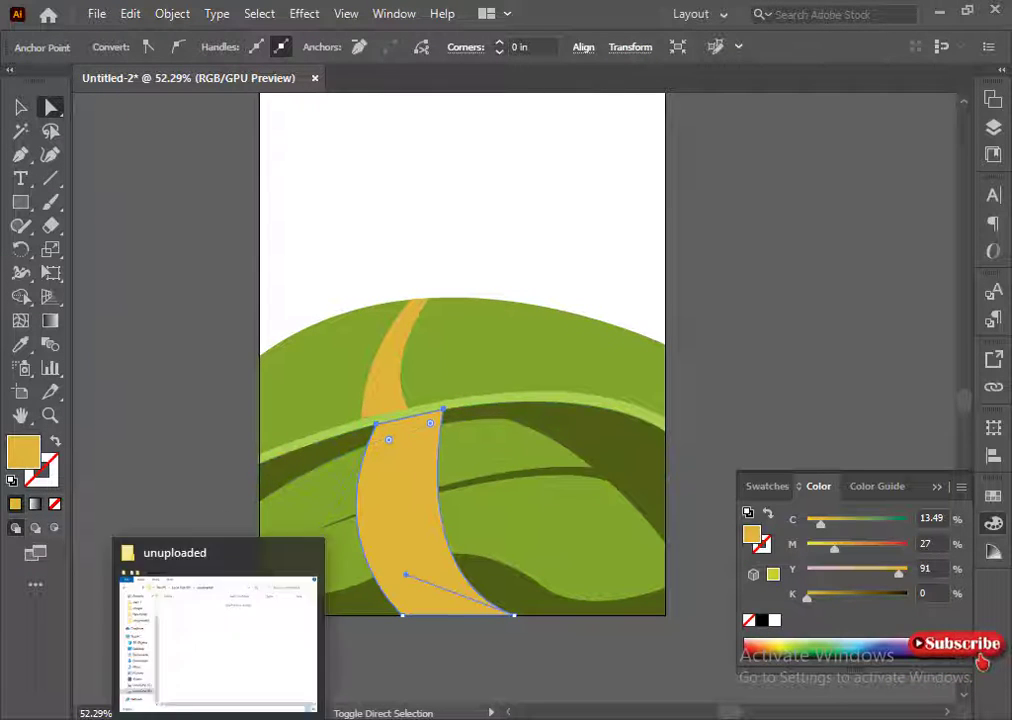
pyautogui.click(147, 504)
pyautogui.click(352, 481)
pyautogui.click(115, 428)
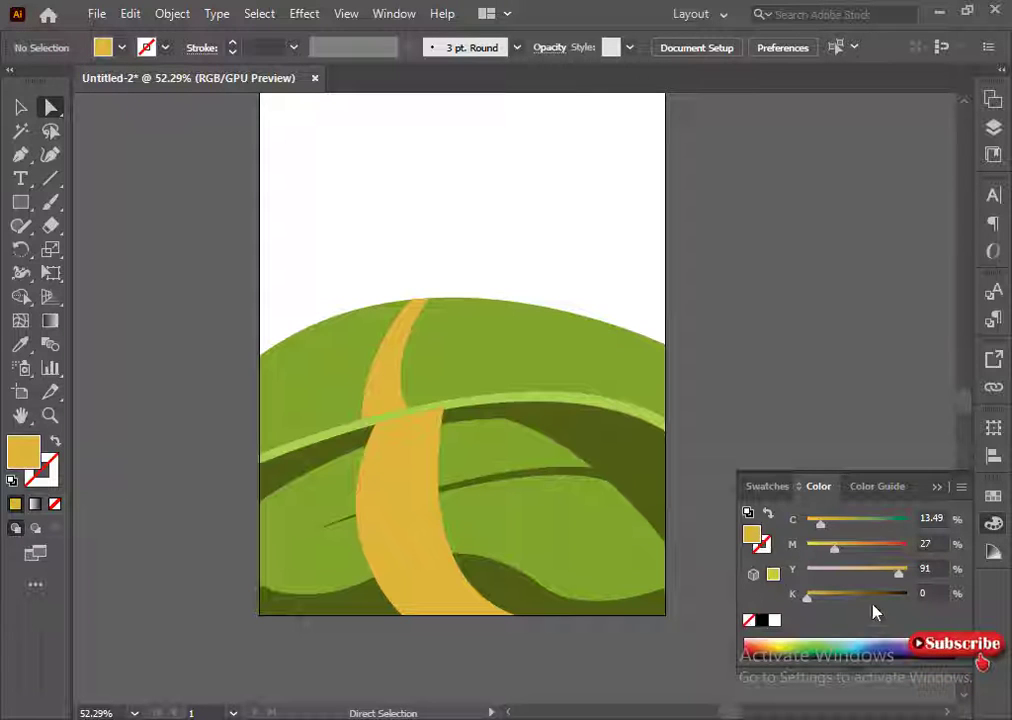
# - Set up a golden brown stroke at C 13.49, M 37, Y 91, K 24 with no fill for new paths
pyautogui.moveTo(807, 597); pyautogui.dragTo(832, 598)
pyautogui.moveTo(834, 549); pyautogui.dragTo(844, 549)
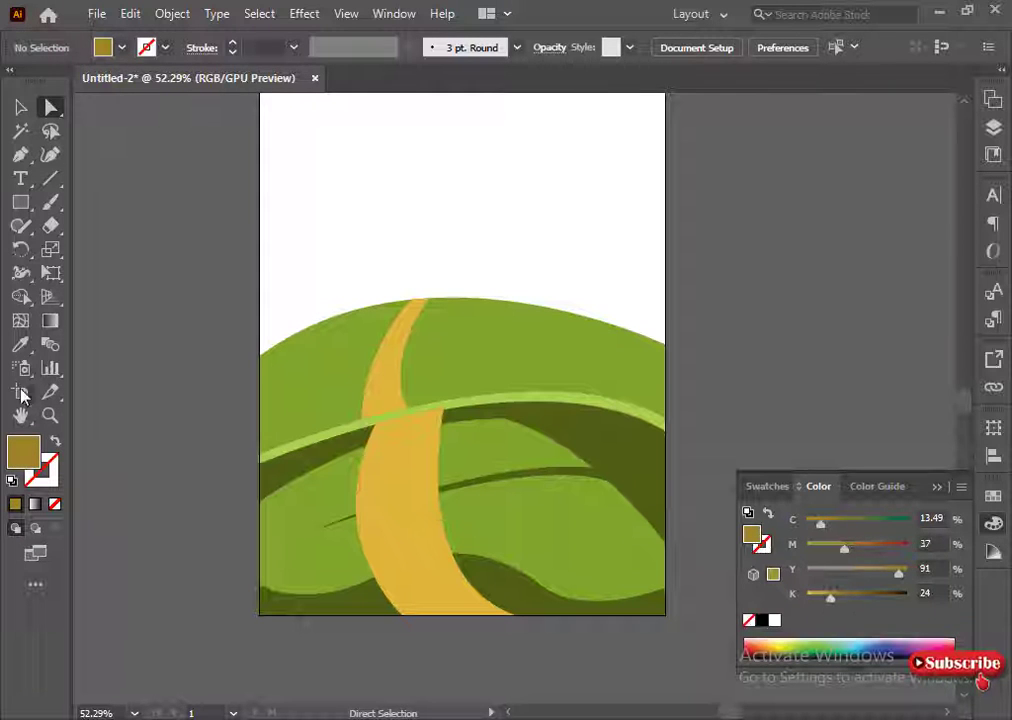
pyautogui.moveTo(24, 453); pyautogui.dragTo(48, 481)
pyautogui.click(55, 504)
# - Draw two curved brown detail lines down the left half of the wide lower strip with the Pen tool
pyautogui.click(21, 156)
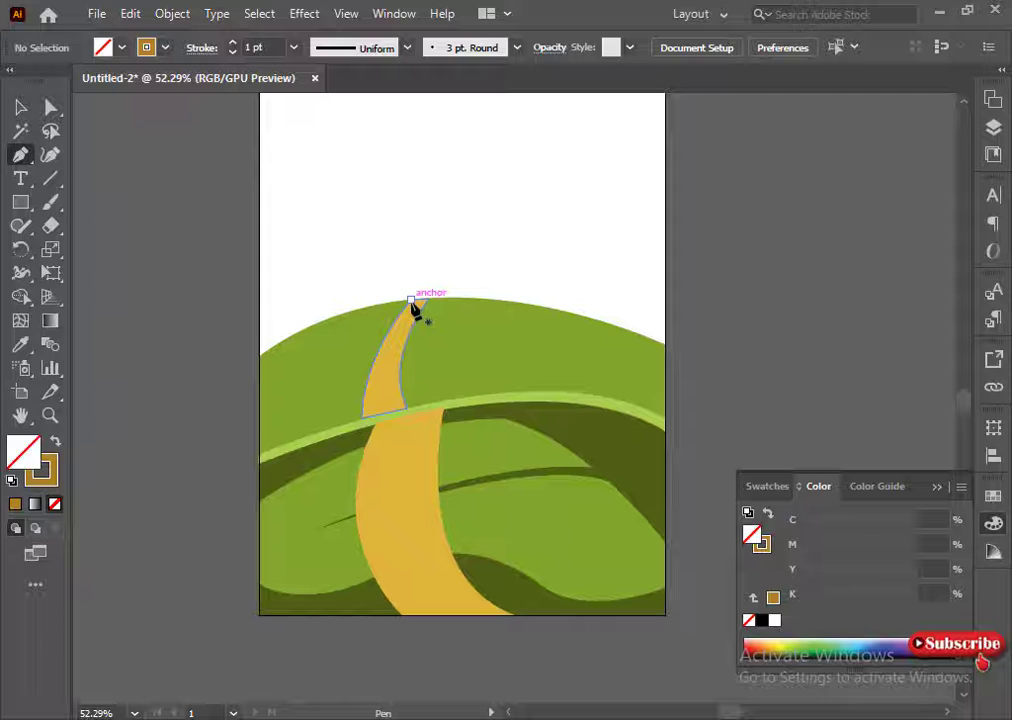
pyautogui.click(381, 429)
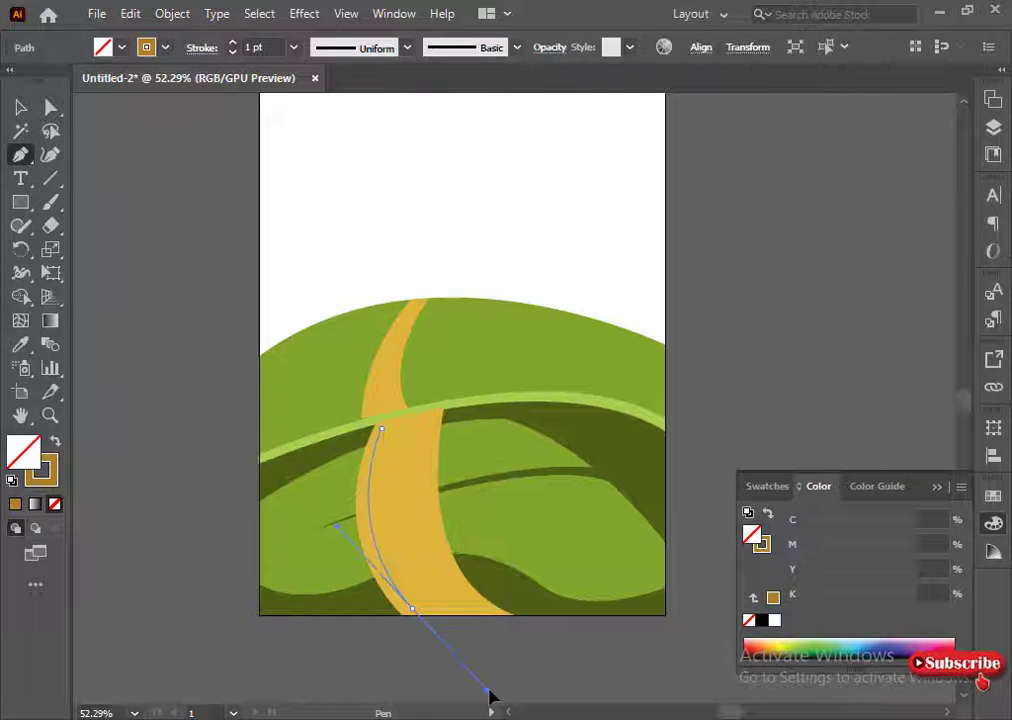
pyautogui.press('Escape')
pyautogui.click(395, 428)
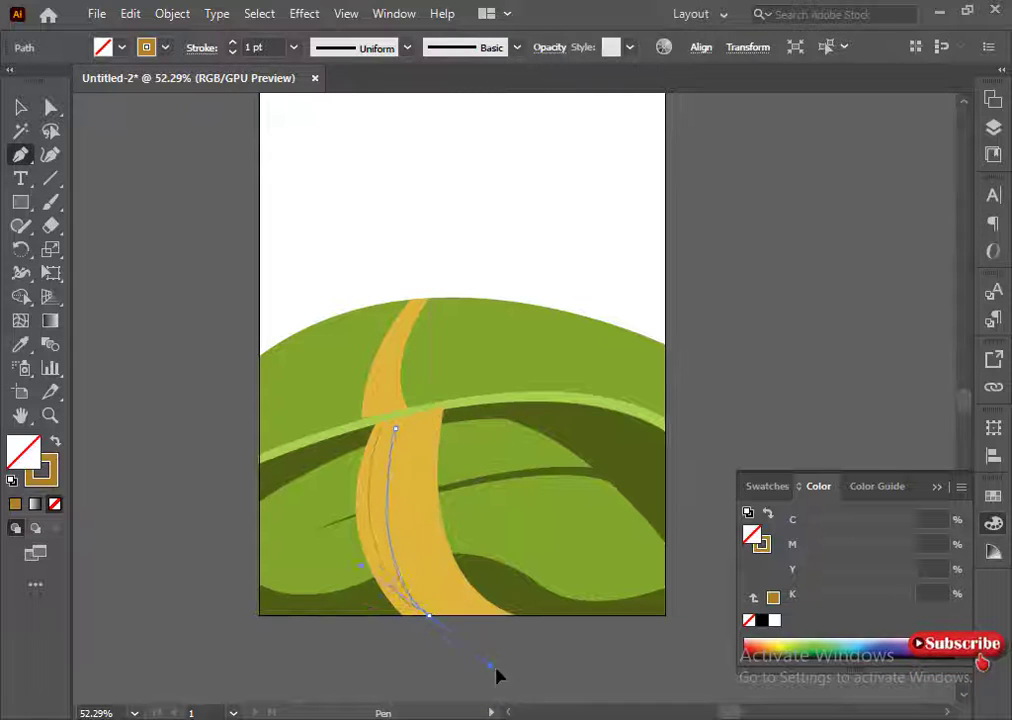
pyautogui.moveTo(495, 667); pyautogui.dragTo(502, 692)
pyautogui.press('Escape')
# - Draw more curved brown detail lines down the middle and right side of the wide lower strip
pyautogui.click(416, 419)
pyautogui.moveTo(406, 484); pyautogui.dragTo(407, 544)
pyautogui.keyDown('ctrl'); pyautogui.click(292, 617); pyautogui.keyUp('ctrl')
pyautogui.click(415, 419)
pyautogui.press('Escape')
pyautogui.click(429, 413)
pyautogui.moveTo(449, 614)
pyautogui.mouseDown()
pyautogui.moveTo(521, 690)
pyautogui.moveTo(556, 657)
pyautogui.mouseUp()
pyautogui.press('Escape')
pyautogui.click(430, 413)
# - Draw curved brown detail lines along the narrow upper strip, following its bend
pyautogui.scroll(2, 386, 521)
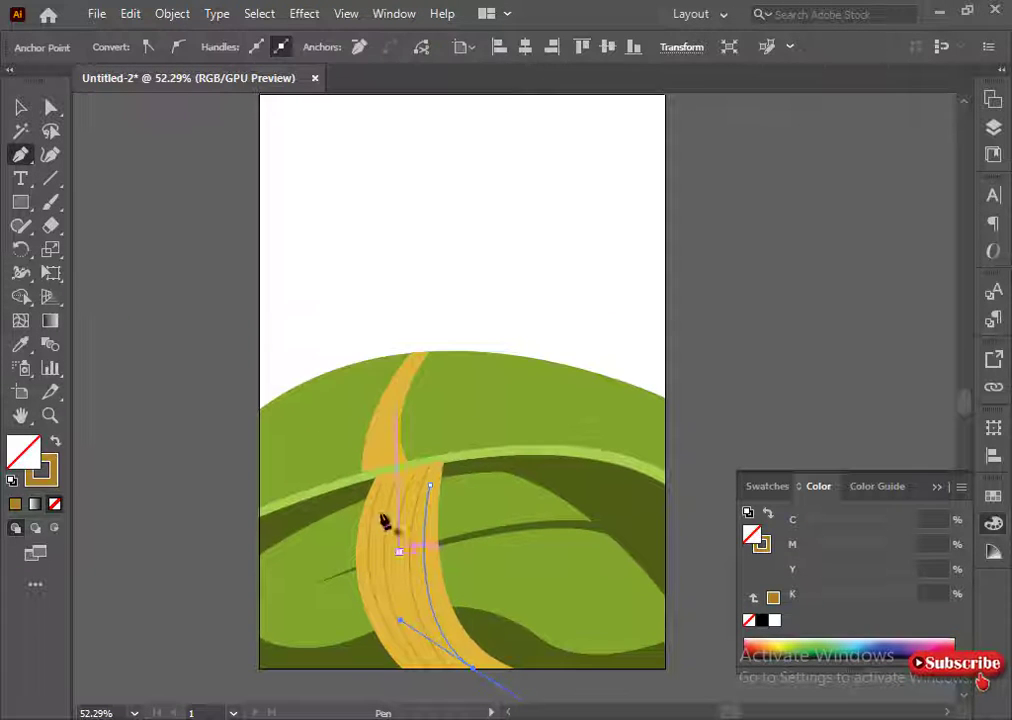
pyautogui.click(406, 378)
pyautogui.moveTo(384, 461); pyautogui.dragTo(386, 505)
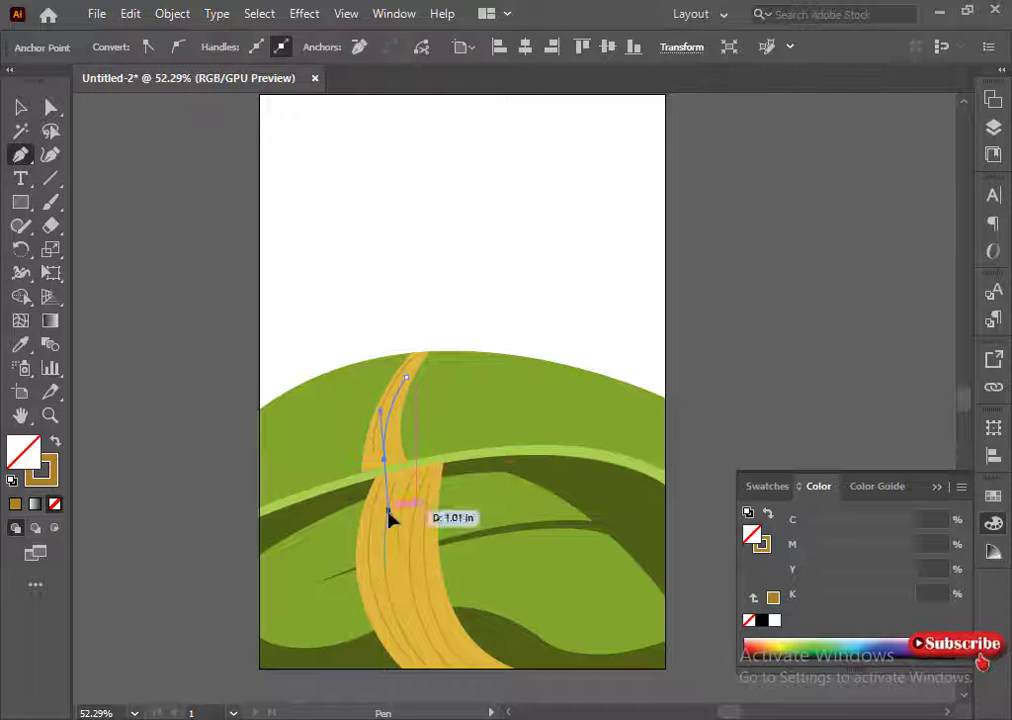
pyautogui.press('Escape')
# - Add another curved brown line between the existing ones near the wide strip's lower end, and deselect it
pyautogui.click(402, 584)
pyautogui.scroll(-1, 405, 560)
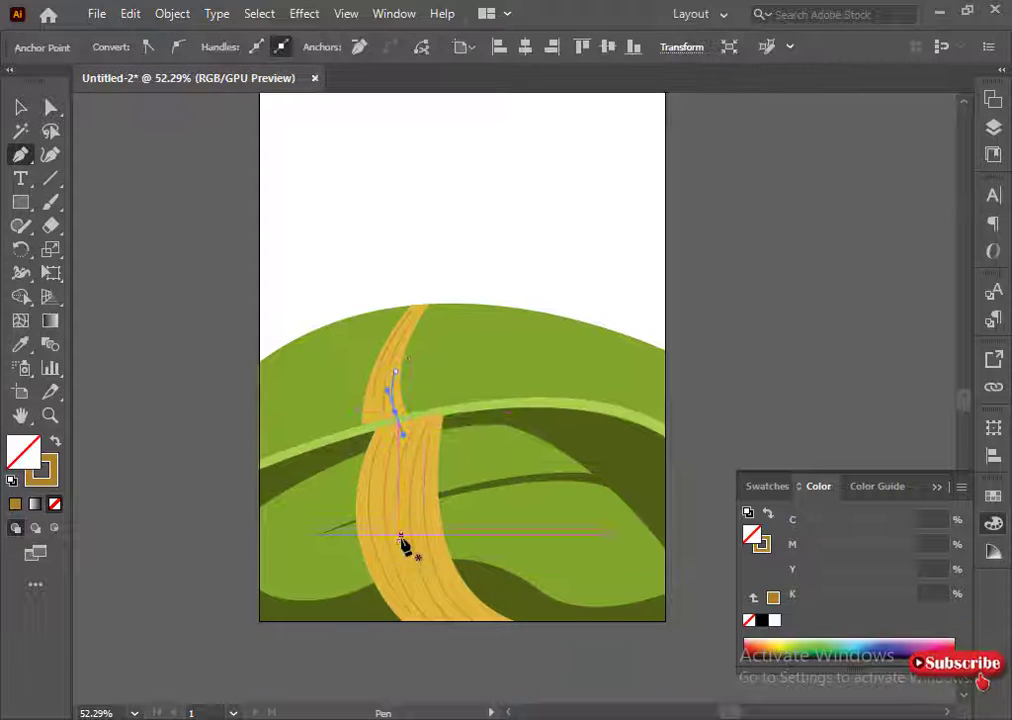
pyautogui.moveTo(434, 621); pyautogui.dragTo(459, 661)
pyautogui.press('Escape')
pyautogui.scroll(1, 380, 614)
pyautogui.click(215, 354)
pyautogui.press('Escape')
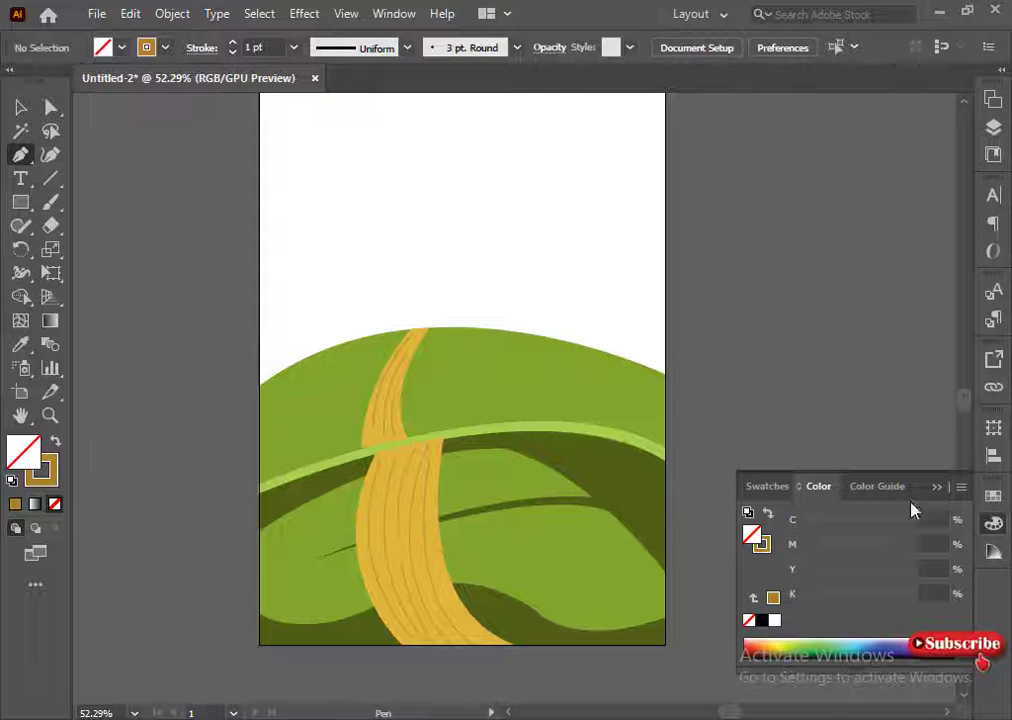
# - Set the stroke color to black with no fill and close the Color panel
pyautogui.click(993, 523)
pyautogui.click(42, 471)
pyautogui.click(53, 507)
pyautogui.click(763, 619)
pyautogui.click(937, 487)
# - Draw the left side, wavy root base and right side of a tree trunk outline with the Pen tool below the artboard
pyautogui.scroll(-5, 733, 378)
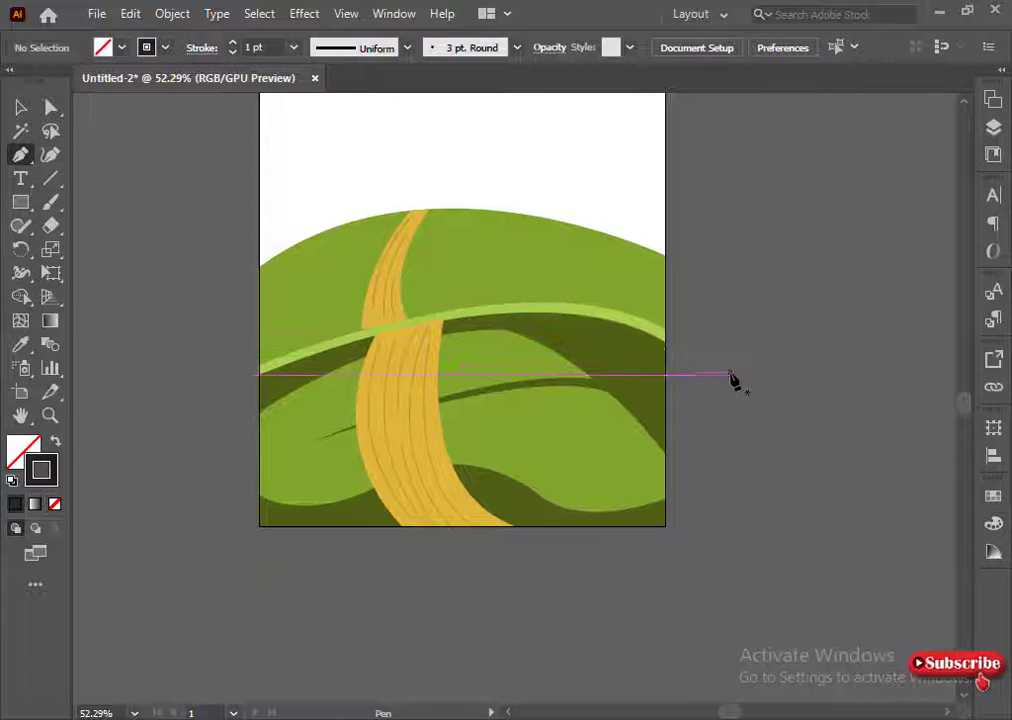
pyautogui.scroll(-3, 450, 460)
pyautogui.click(398, 377)
pyautogui.moveTo(441, 540); pyautogui.dragTo(433, 598)
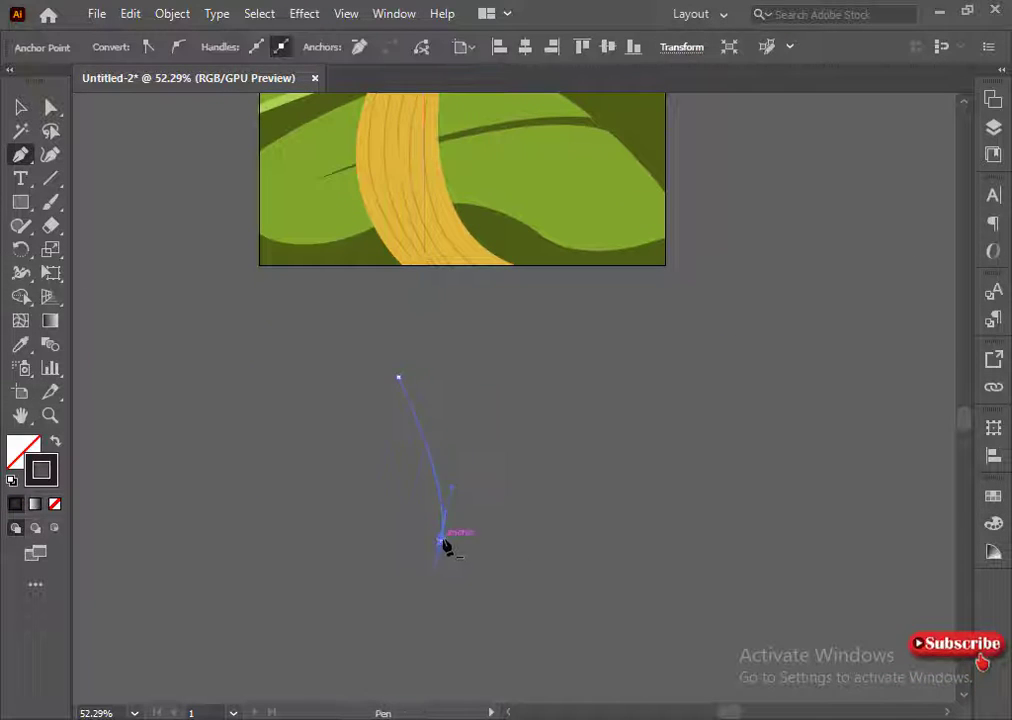
pyautogui.press('Escape')
pyautogui.moveTo(445, 543); pyautogui.dragTo(497, 586)
pyautogui.click(424, 553)
pyautogui.click(450, 562)
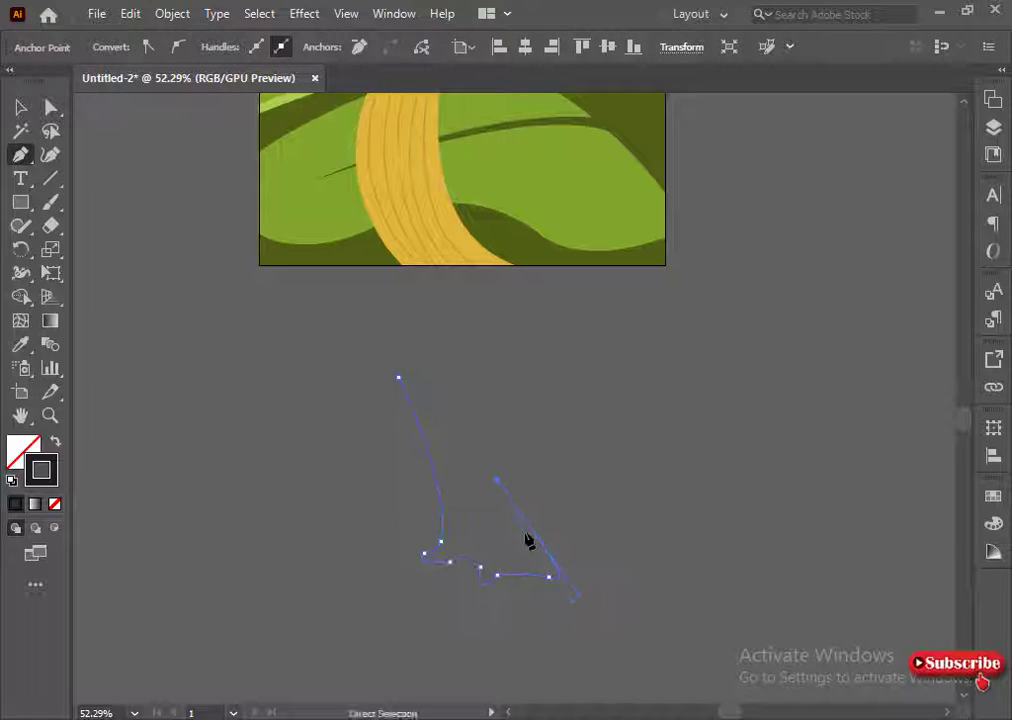
pyautogui.moveTo(528, 551); pyautogui.dragTo(530, 415)
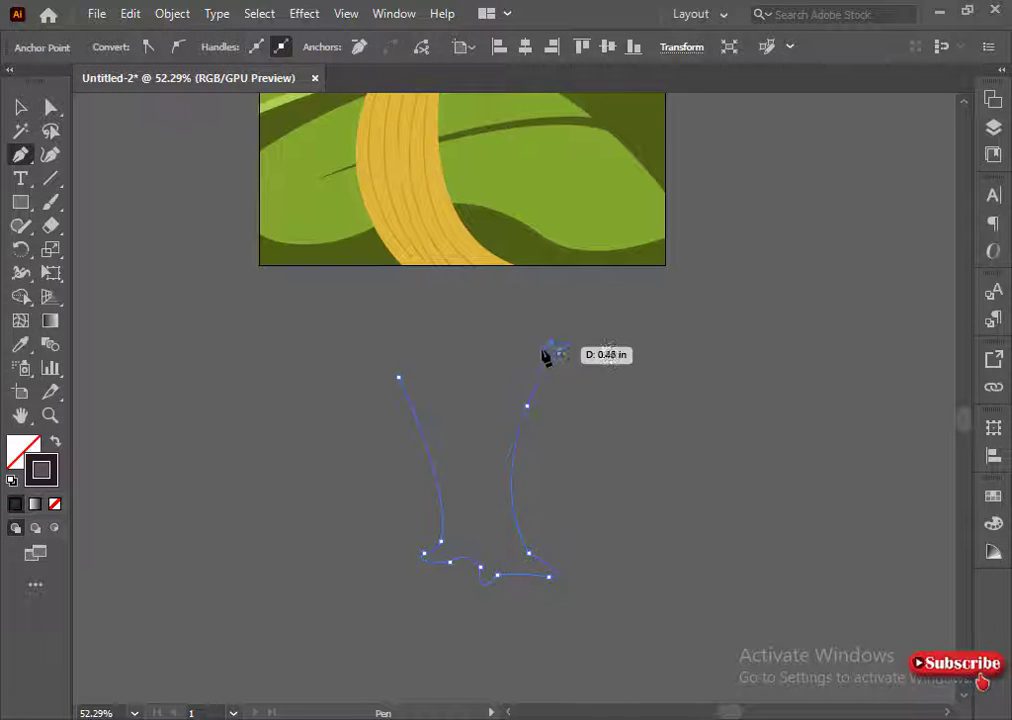
# - Continue the trunk outline with jagged branch tips around a U-shaped fork, close the path and deselect it
pyautogui.click(510, 337)
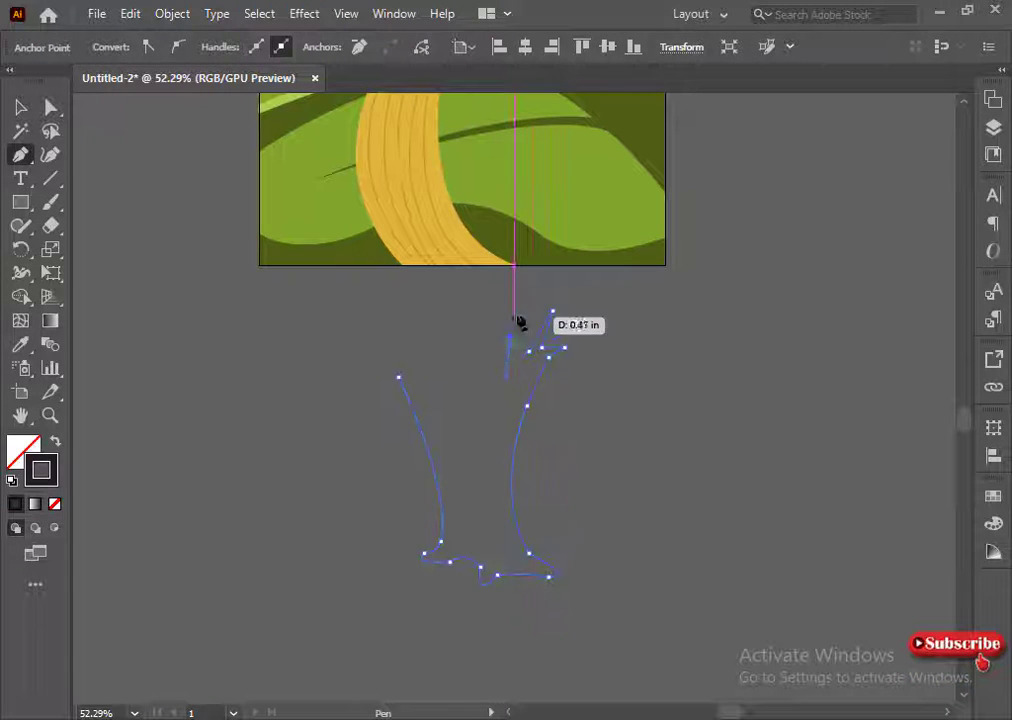
pyautogui.click(463, 387)
pyautogui.moveTo(435, 338); pyautogui.dragTo(439, 291)
pyautogui.click(435, 338)
pyautogui.click(442, 313)
pyautogui.click(424, 338)
pyautogui.click(407, 312)
pyautogui.click(417, 345)
pyautogui.click(398, 338)
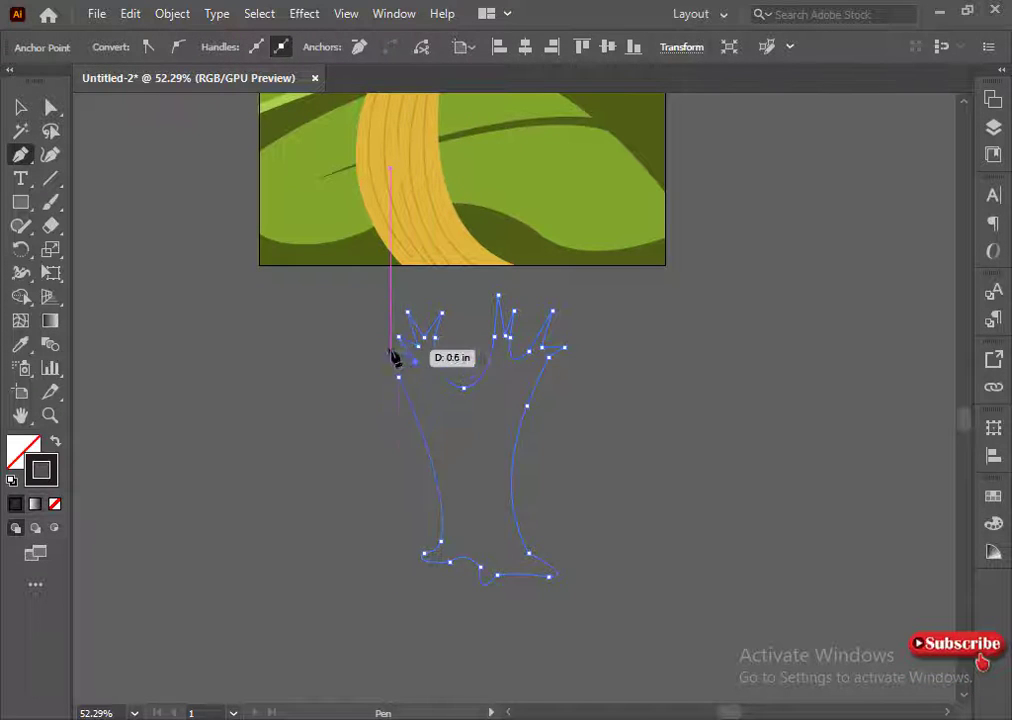
pyautogui.click(398, 365)
pyautogui.keyDown('ctrl'); pyautogui.click(328, 430); pyautogui.keyUp('ctrl')
pyautogui.moveTo(345, 284); pyautogui.dragTo(610, 610)
pyautogui.moveTo(552, 340); pyautogui.dragTo(689, 276)
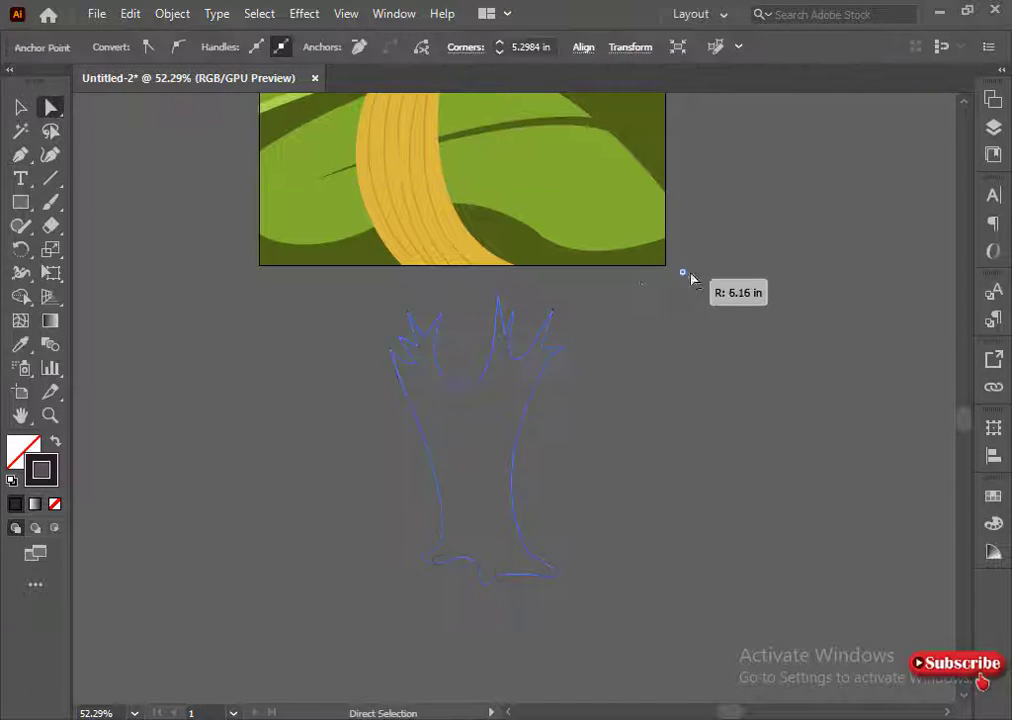
pyautogui.hotkey('ctrl', 'z')
# - Round the corner beneath the trunk's right branch and the corners along its roots
pyautogui.click(640, 330)
pyautogui.click(549, 355)
pyautogui.moveTo(559, 367); pyautogui.dragTo(578, 382)
pyautogui.click(590, 420)
pyautogui.click(449, 562)
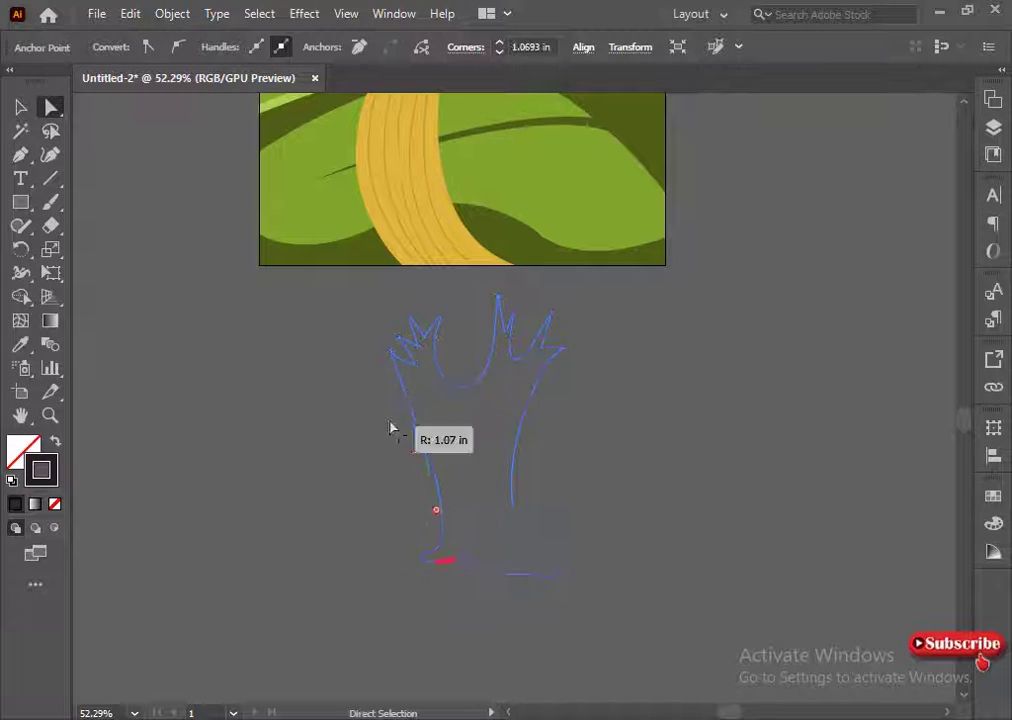
pyautogui.moveTo(392, 428); pyautogui.dragTo(507, 598)
pyautogui.click(549, 603)
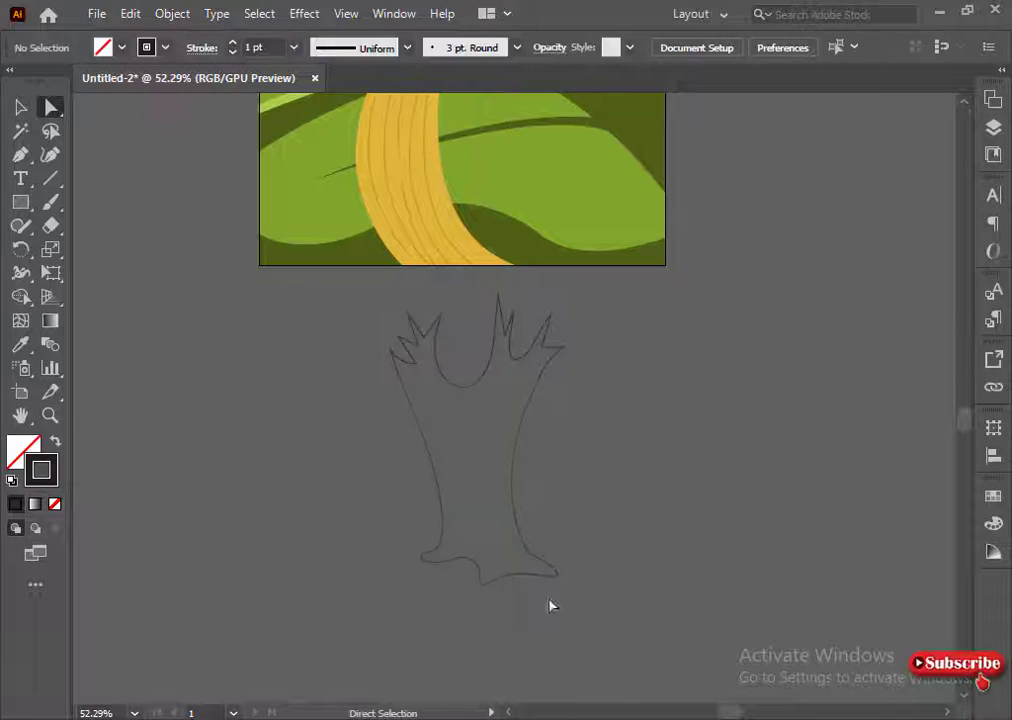
pyautogui.scroll(-1, 300, 325)
pyautogui.moveTo(427, 420); pyautogui.dragTo(606, 450)
pyautogui.hotkey('ctrl', 'z')
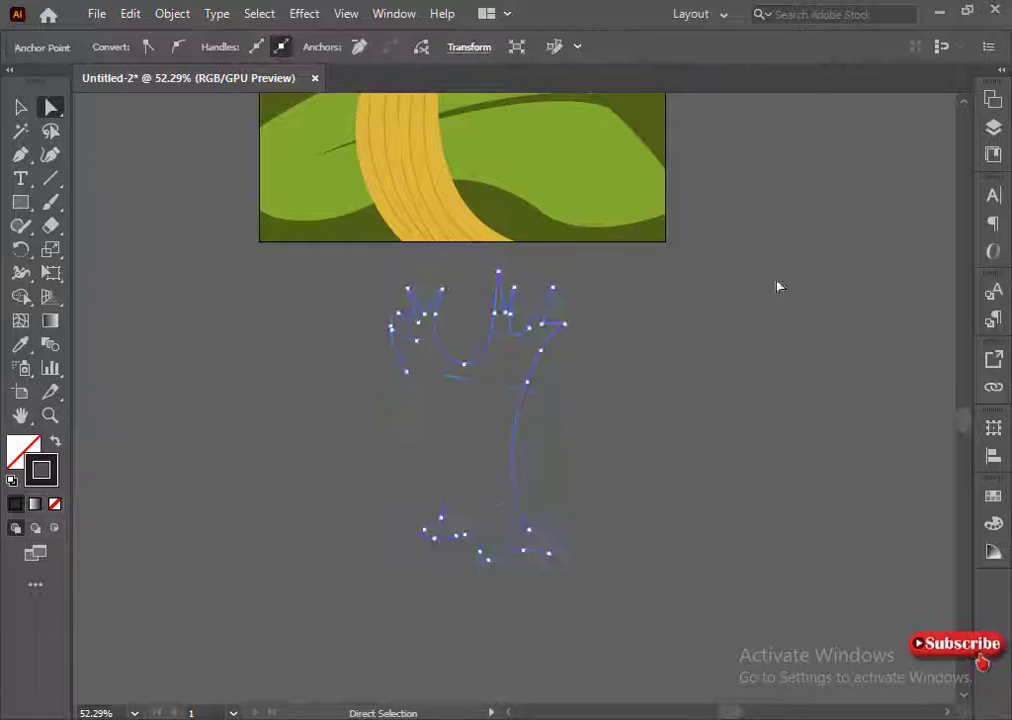
pyautogui.click(777, 284)
# - Move the trunk outline down and left, away from the artboard, and reshape its right edge inward
pyautogui.press('v')
pyautogui.moveTo(429, 431); pyautogui.dragTo(236, 508)
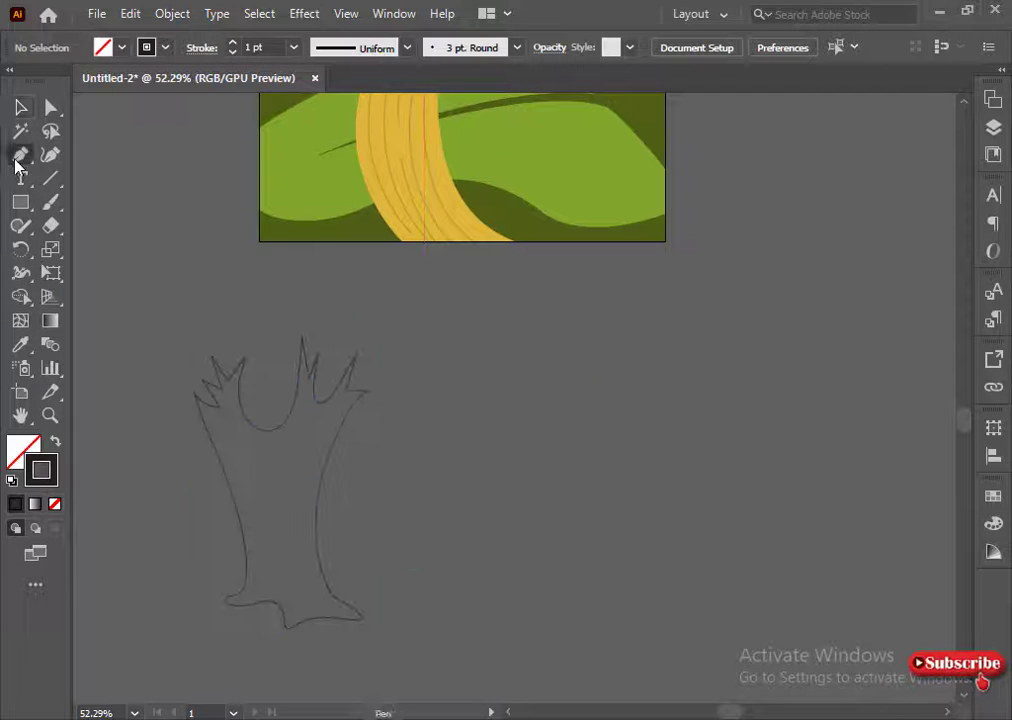
pyautogui.press('a')
pyautogui.click(240, 495)
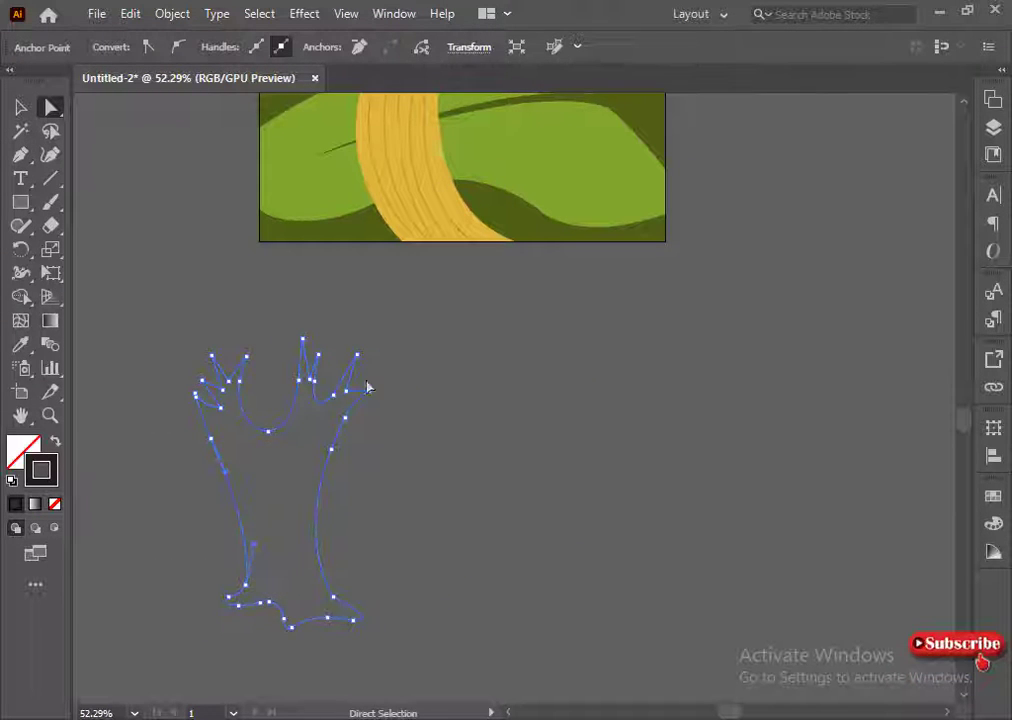
pyautogui.moveTo(297, 549); pyautogui.dragTo(281, 516)
pyautogui.click(318, 460)
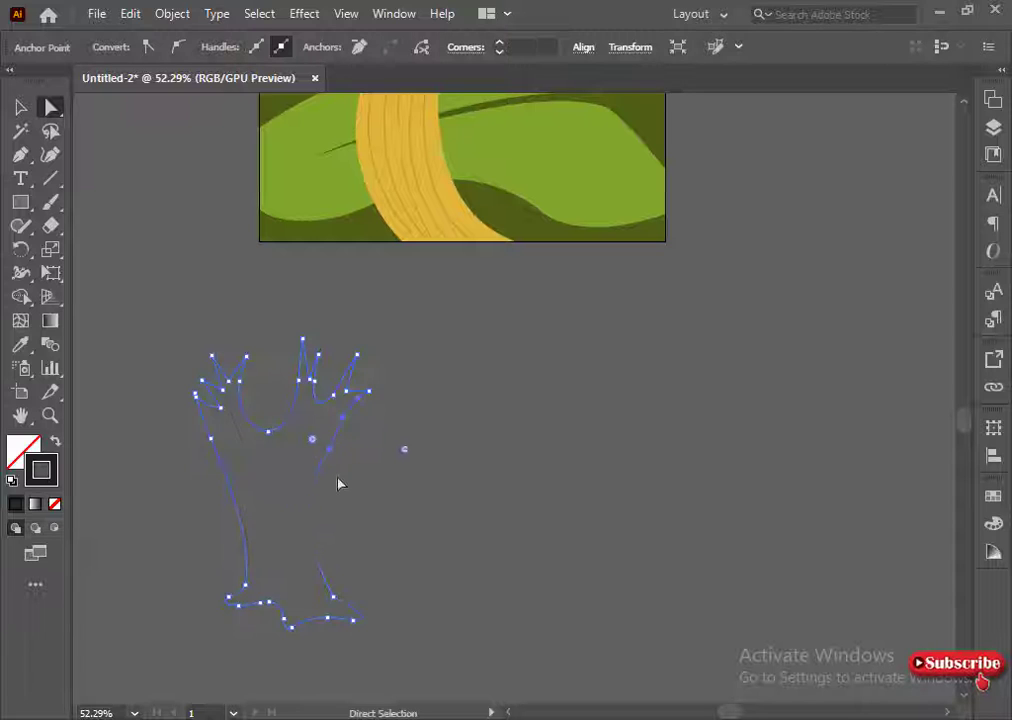
pyautogui.click(337, 478)
# - Smooth the trunk's right contour by adjusting the anchor points and corners just beneath the right branch
pyautogui.moveTo(338, 432); pyautogui.dragTo(168, 344)
pyautogui.click(343, 417)
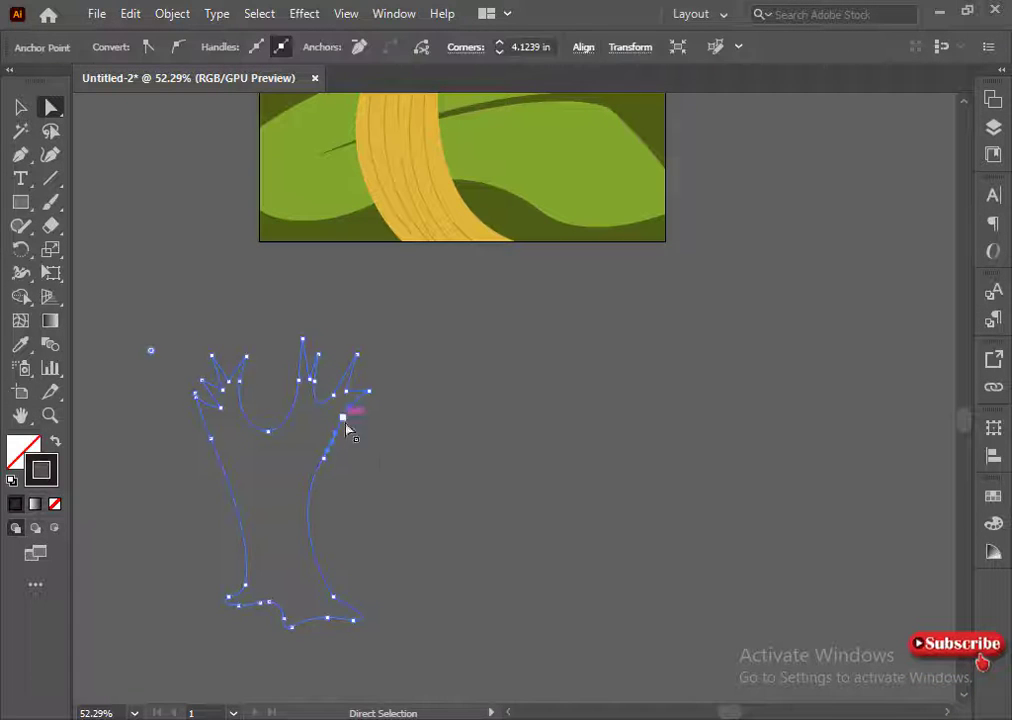
pyautogui.click(344, 437)
pyautogui.moveTo(343, 417); pyautogui.dragTo(356, 402)
pyautogui.click(407, 470)
pyautogui.click(354, 421)
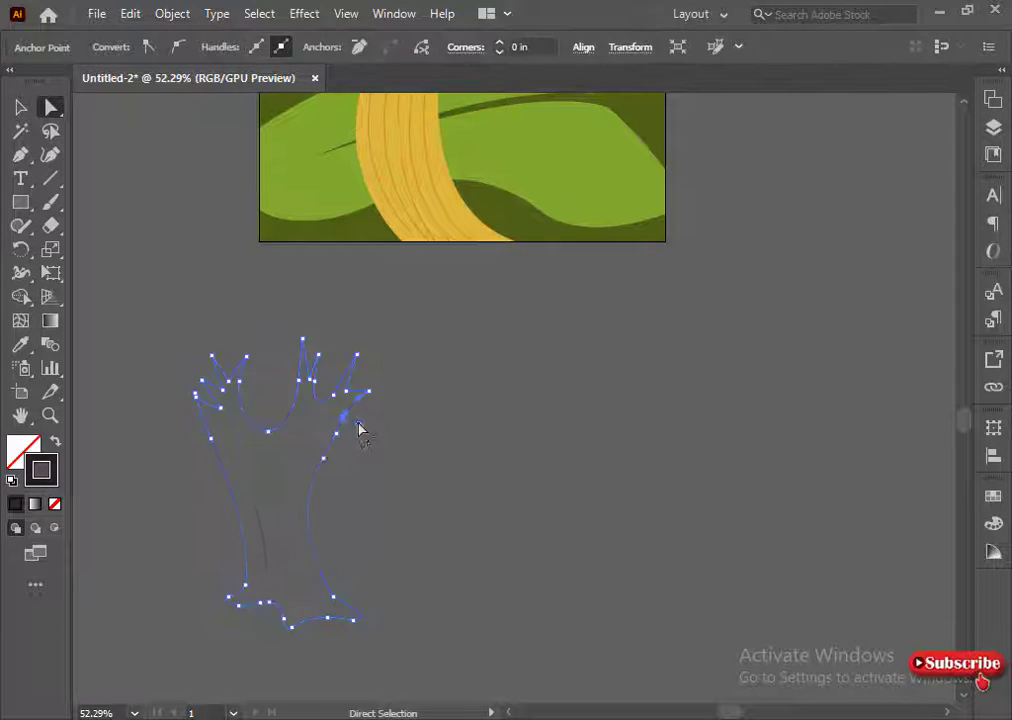
pyautogui.click(396, 466)
# - Draw the scalloped left side of a tree canopy outline beside the trunk with the Pen tool
pyautogui.click(23, 158)
pyautogui.click(485, 339)
pyautogui.moveTo(462, 356); pyautogui.dragTo(437, 398)
pyautogui.click(462, 356)
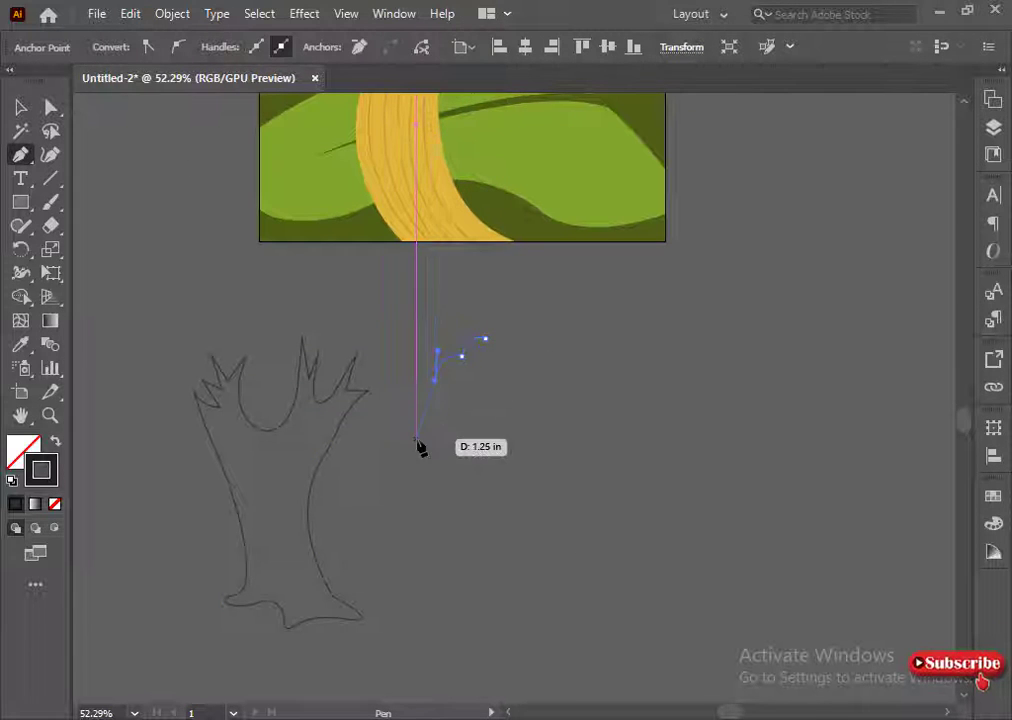
pyautogui.moveTo(441, 527); pyautogui.dragTo(432, 527)
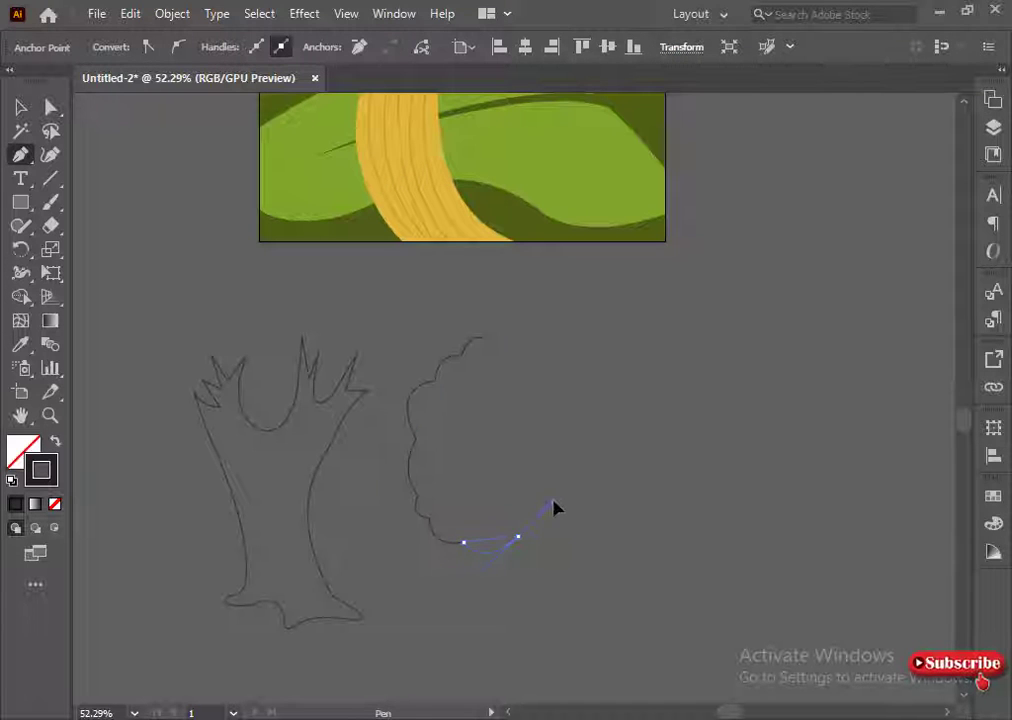
# - Continue the canopy's scallops along the bottom, right side and top, then close the outline and deselect it
pyautogui.moveTo(556, 509); pyautogui.dragTo(578, 528)
pyautogui.moveTo(617, 492); pyautogui.dragTo(566, 345)
pyautogui.hotkey('ctrl', 'z')
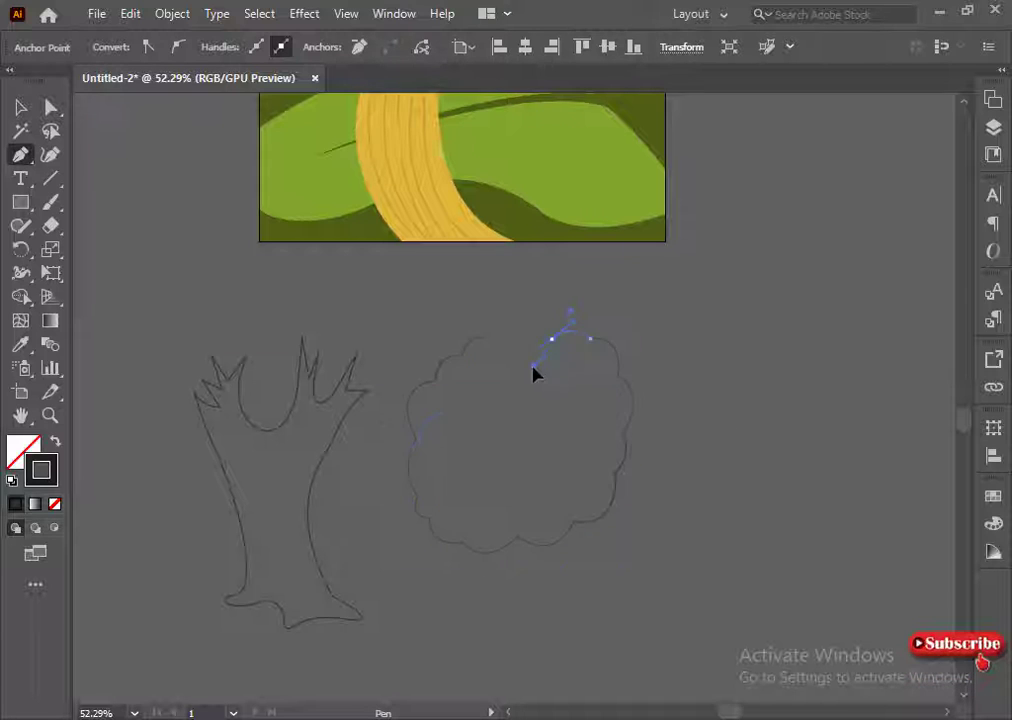
pyautogui.moveTo(486, 339); pyautogui.dragTo(460, 398)
pyautogui.keyDown('ctrl'); pyautogui.click(499, 446); pyautogui.keyUp('ctrl')
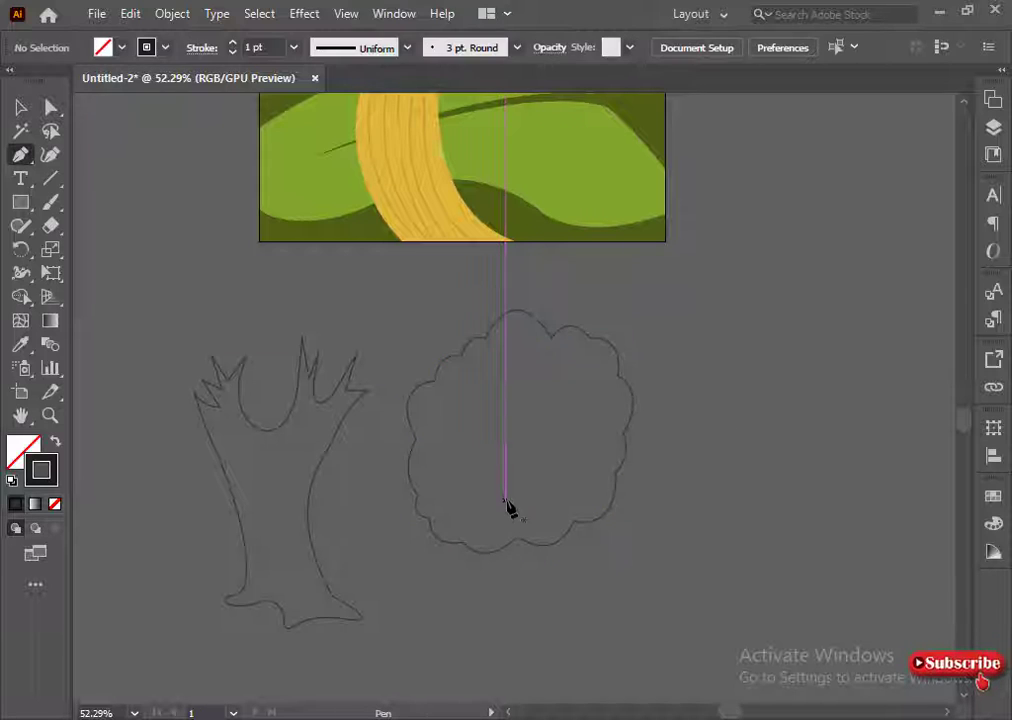
# - Duplicate the canopy outline, resize the two into a larger and a smaller one, and nest them over the trunk's branches
pyautogui.click(20, 107)
pyautogui.moveTo(484, 552); pyautogui.dragTo(734, 525)
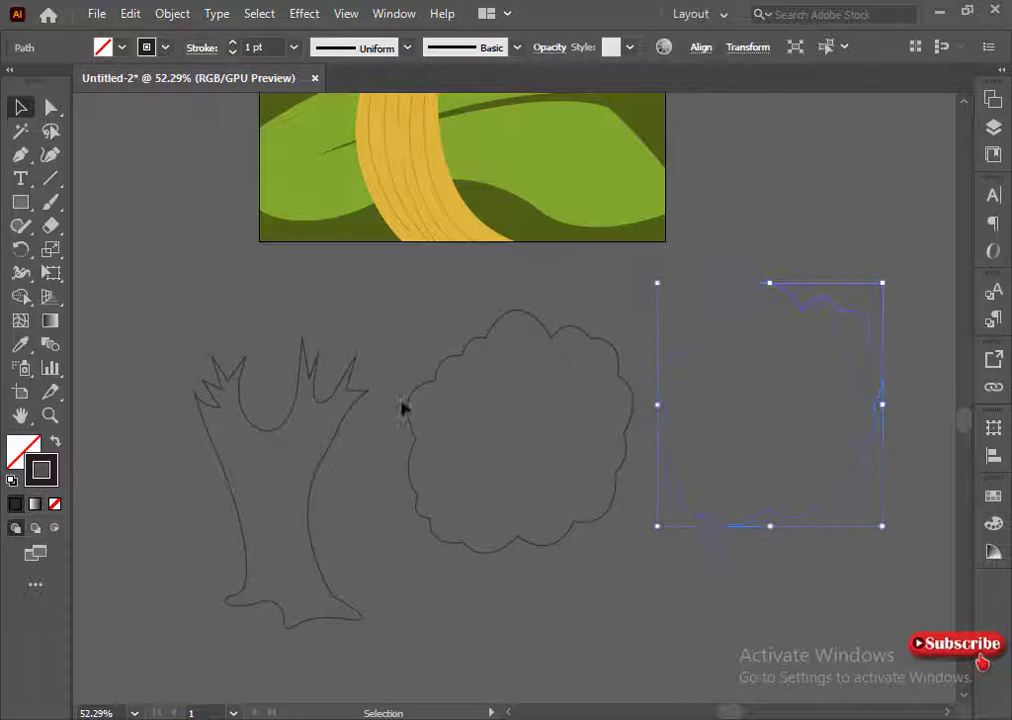
pyautogui.click(407, 409)
pyautogui.moveTo(407, 310); pyautogui.dragTo(381, 283)
pyautogui.moveTo(422, 540); pyautogui.dragTo(384, 455)
pyautogui.moveTo(300, 440); pyautogui.dragTo(304, 470)
pyautogui.click(425, 517)
pyautogui.click(313, 550)
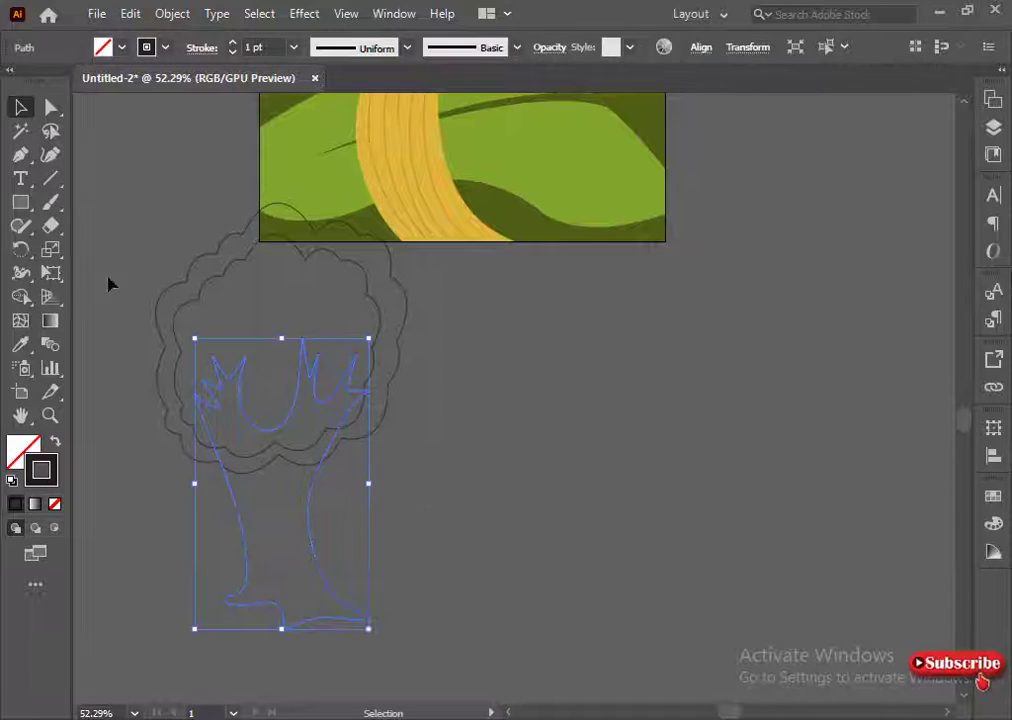
pyautogui.click(51, 107)
pyautogui.click(548, 493)
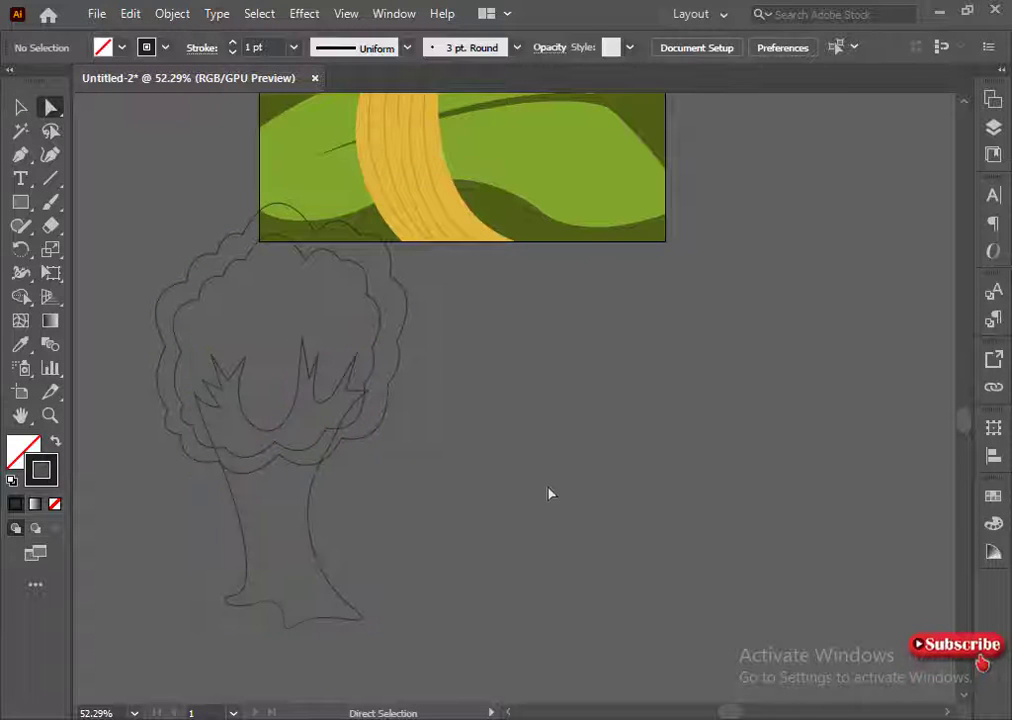
# - Fill the tree trunk with a dark brown swatch
pyautogui.click(303, 601)
pyautogui.click(990, 498)
pyautogui.click(944, 578)
pyautogui.click(55, 440)
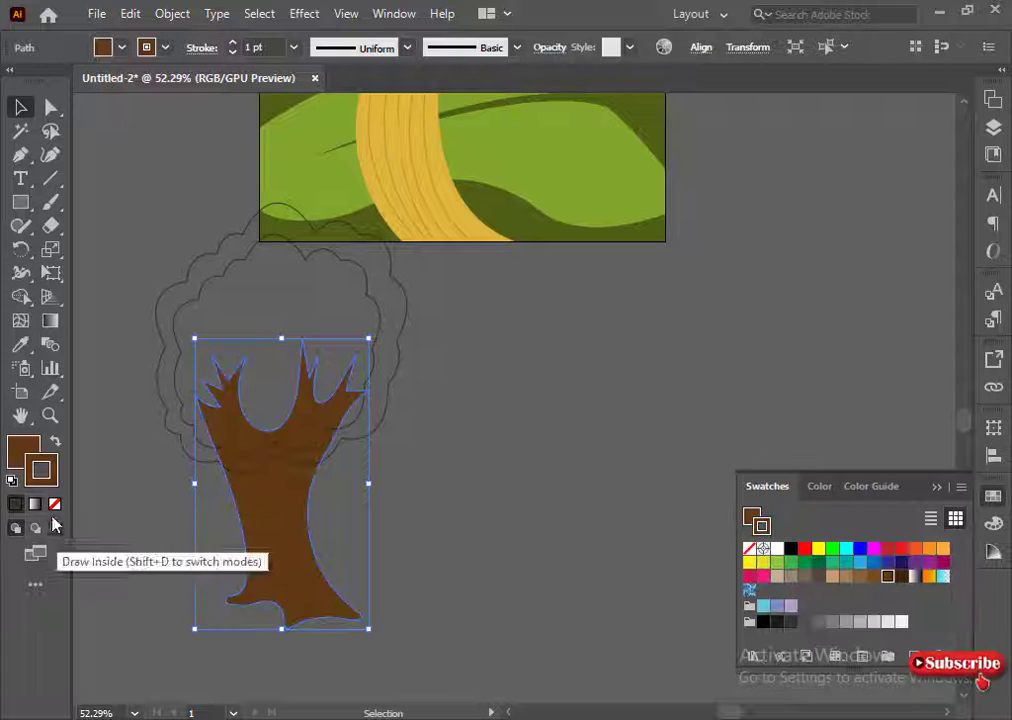
pyautogui.click(15, 503)
# - Fill the inner canopy with red and shift the color to orange D15F34
pyautogui.click(360, 400)
pyautogui.click(812, 640)
pyautogui.click(752, 644)
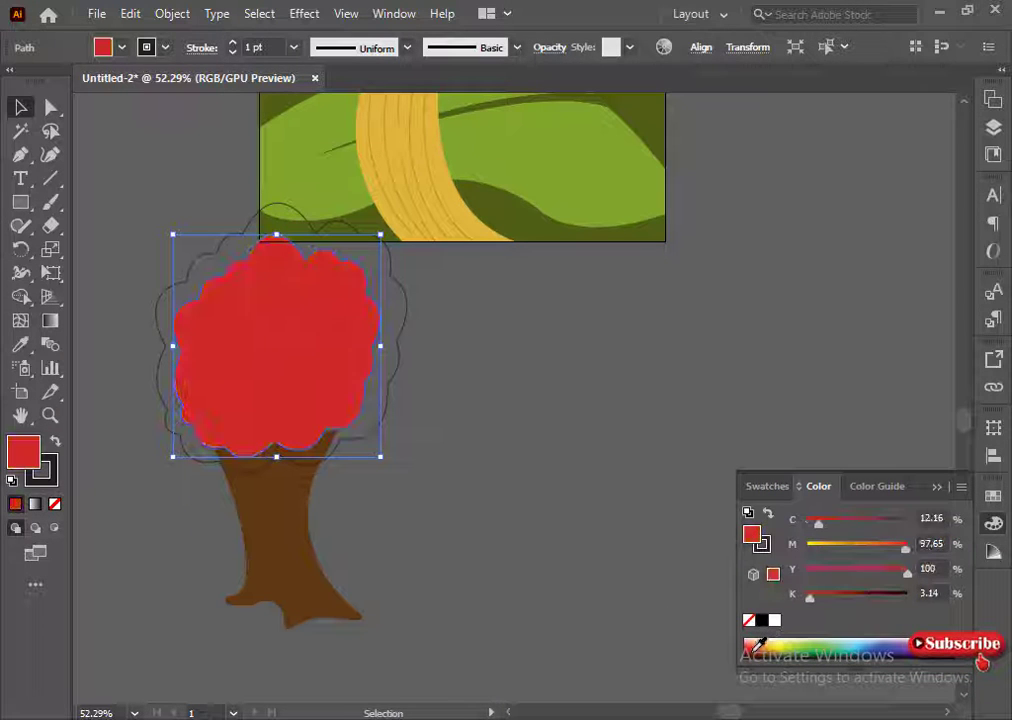
pyautogui.moveTo(905, 549); pyautogui.dragTo(888, 573)
pyautogui.keyDown('shift'); pyautogui.click(889, 557); pyautogui.keyUp('shift')
pyautogui.keyDown('shift'); pyautogui.click(832, 572); pyautogui.keyUp('shift')
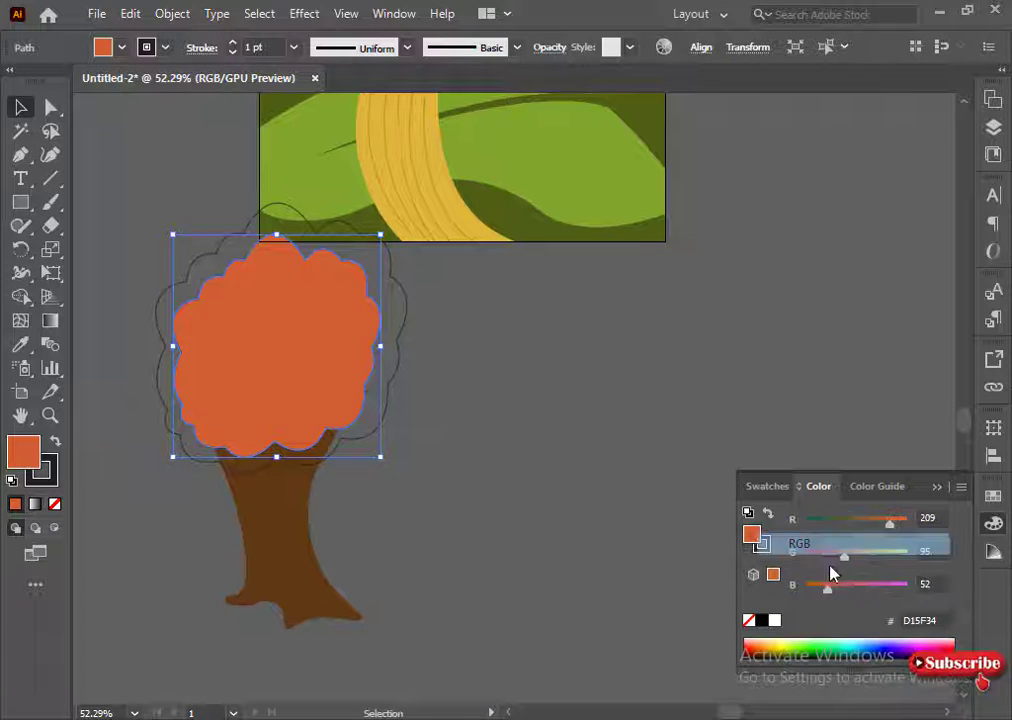
# - Brighten the inner canopy's orange, remove its stroke and deselect it
pyautogui.moveTo(902, 530); pyautogui.dragTo(898, 521)
pyautogui.moveTo(846, 556); pyautogui.dragTo(877, 549)
pyautogui.press('x')
pyautogui.press('/')
pyautogui.click(961, 487)
pyautogui.click(799, 565)
pyautogui.click(690, 567)
# - Fill the outer canopy with red-orange, leave it without a stroke and deselect everything
pyautogui.click(366, 404)
pyautogui.click(993, 523)
pyautogui.click(752, 648)
pyautogui.click(961, 487)
pyautogui.click(866, 590)
pyautogui.press('i')
pyautogui.click(182, 378)
pyautogui.click(20, 107)
pyautogui.click(246, 348)
pyautogui.click(549, 531)
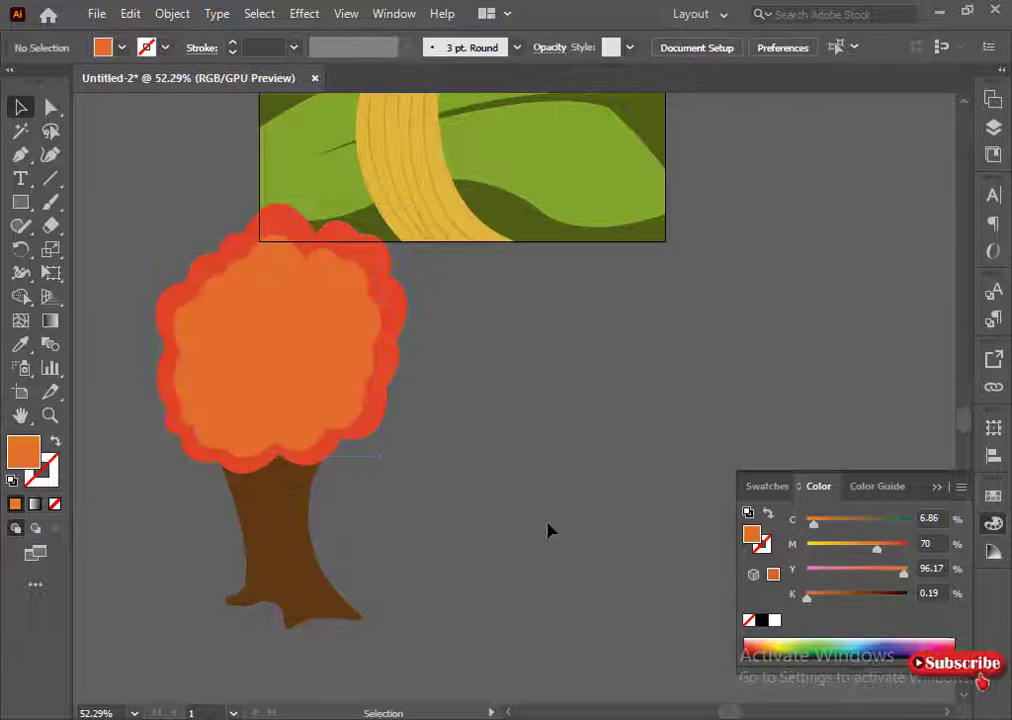
# - Raise both canopy shapes slightly above the trunk and deselect them
pyautogui.scroll(3, 378, 540)
pyautogui.click(230, 422)
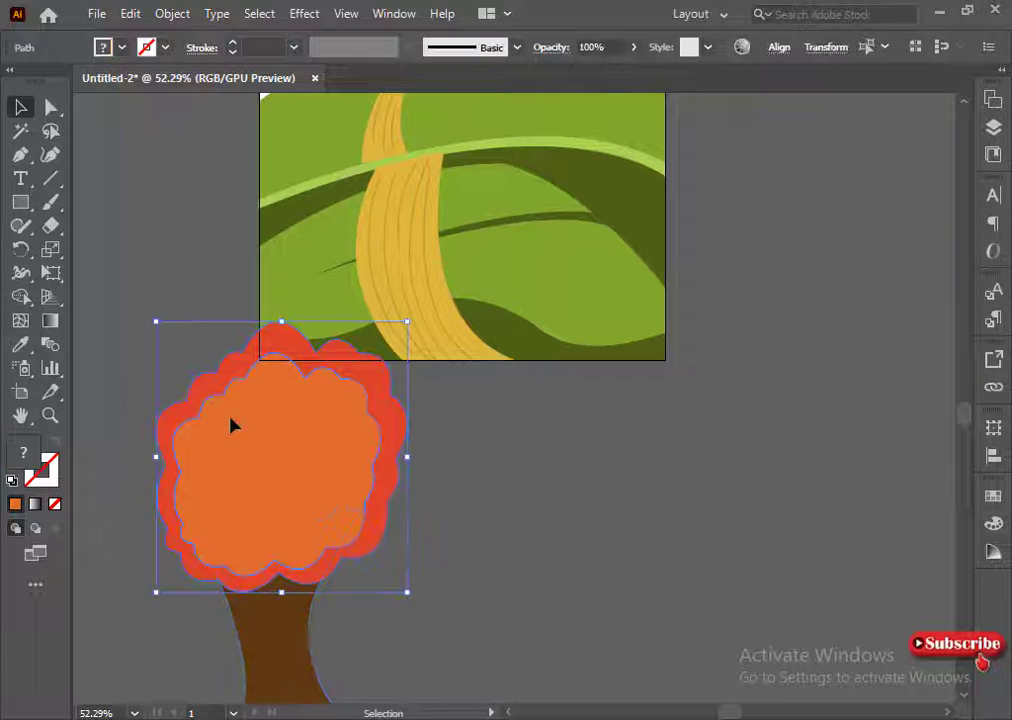
pyautogui.hotkey('shift', 'Up')
pyautogui.hotkey('shift', 'Up')
pyautogui.hotkey('shift', 'Up')
pyautogui.hotkey('shift', 'Up')
pyautogui.hotkey('shift', 'Up')
pyautogui.click(510, 569)
# - Narrow the tree trunk slightly beneath the canopy
pyautogui.hotkey('ctrl', '-')
pyautogui.hotkey('ctrl', '-')
pyautogui.click(372, 576)
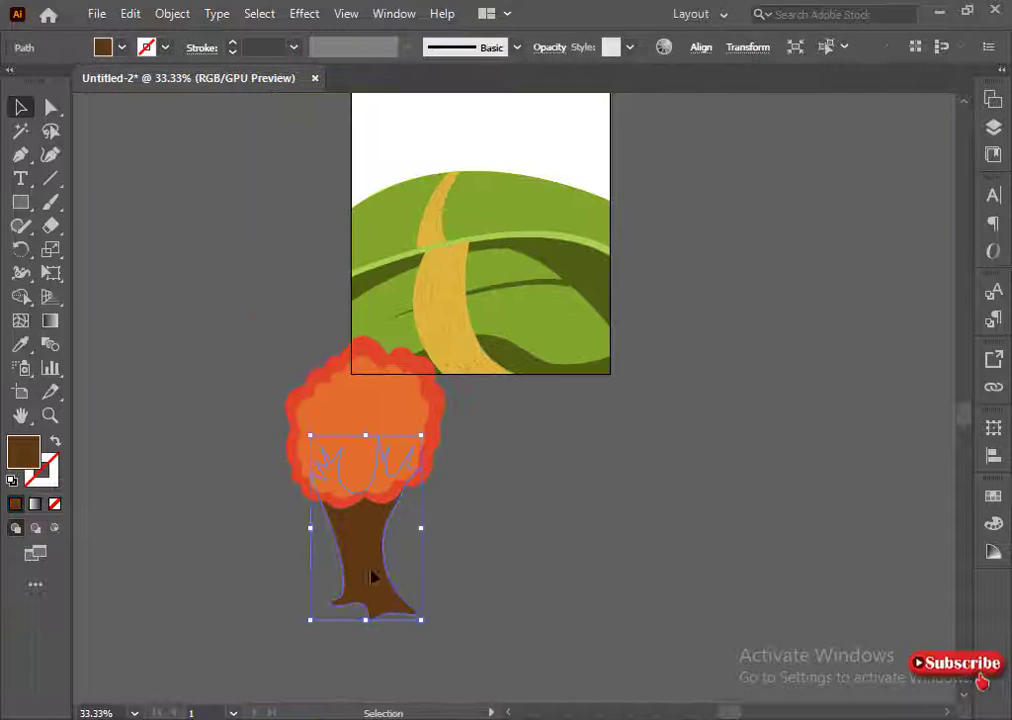
pyautogui.click(267, 440)
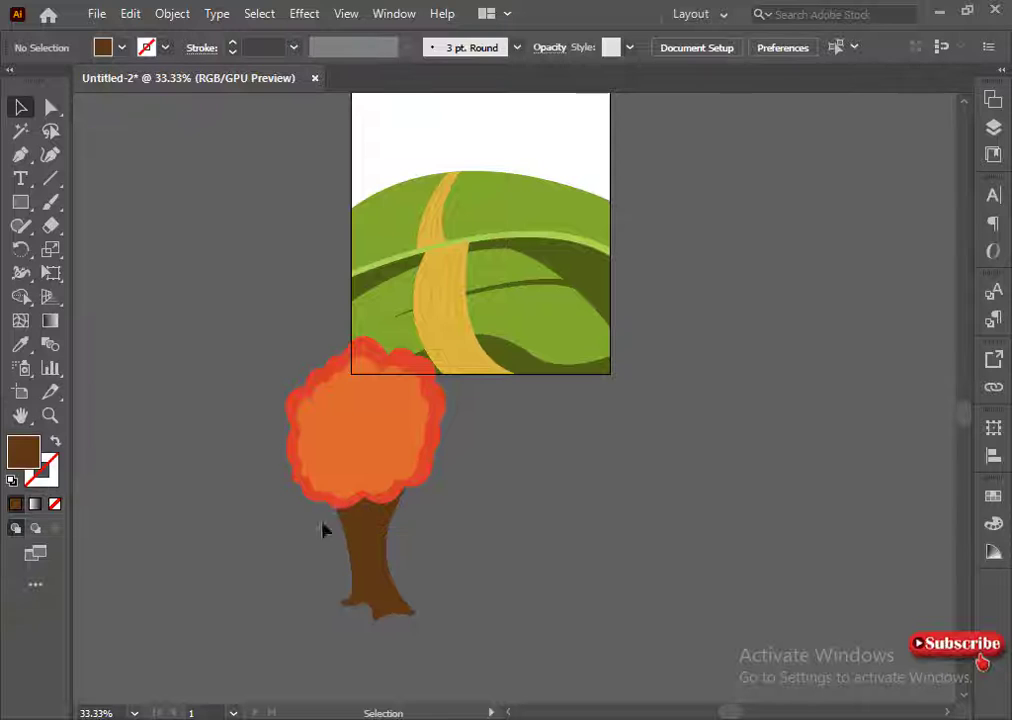
# - Group the canopy and trunk, move the tree onto the hill right of the path and scale it down
pyautogui.click(384, 470)
pyautogui.keyDown('shift'); pyautogui.click(375, 560); pyautogui.keyUp('shift')
pyautogui.moveTo(380, 520); pyautogui.dragTo(525, 276)
pyautogui.moveTo(592, 350); pyautogui.dragTo(545, 332)
pyautogui.moveTo(482, 262); pyautogui.dragTo(549, 262)
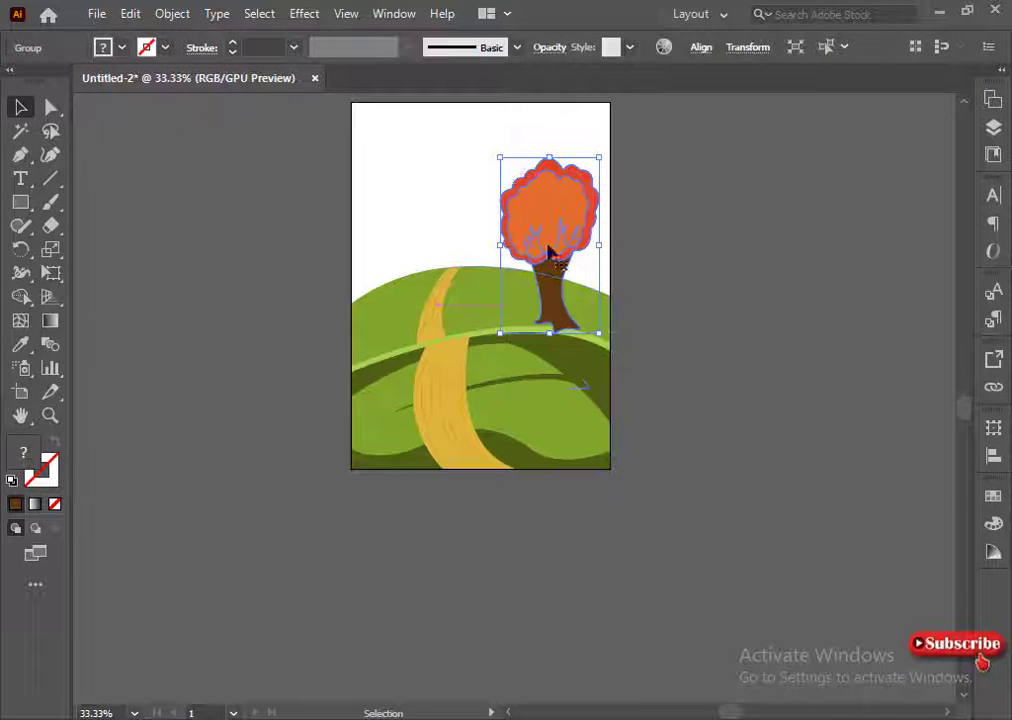
# - Fine-tune the tree's position so its roots sit on the light green ridge, and widen it slightly
pyautogui.moveTo(549, 192); pyautogui.dragTo(553, 222)
pyautogui.moveTo(562, 338); pyautogui.dragTo(551, 320)
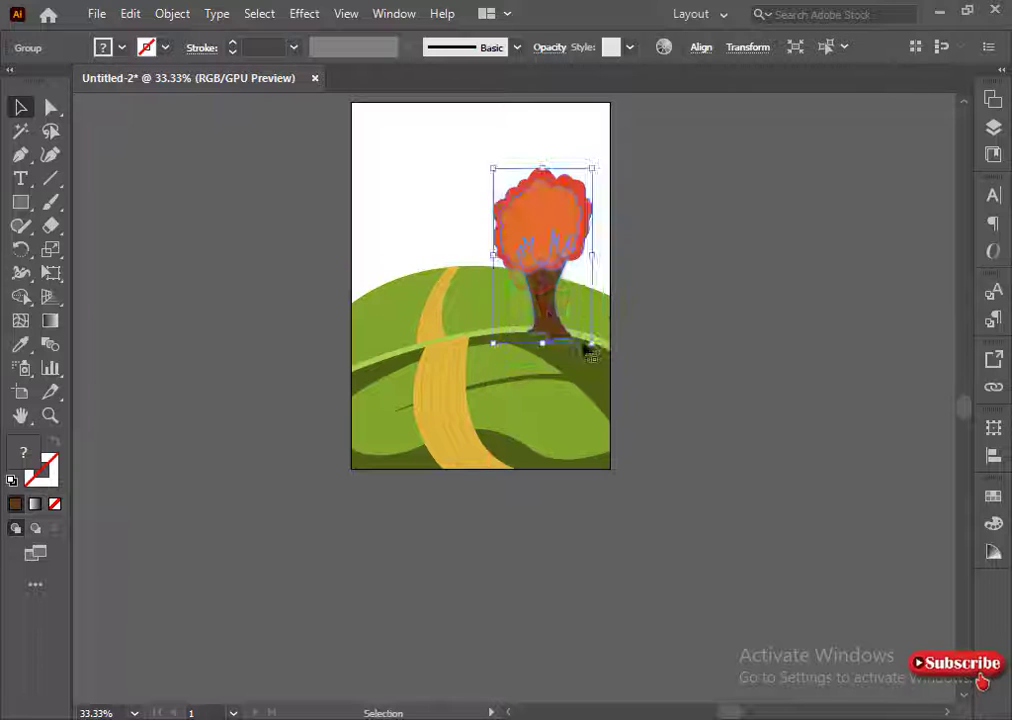
pyautogui.moveTo(493, 258); pyautogui.dragTo(488, 256)
pyautogui.click(667, 424)
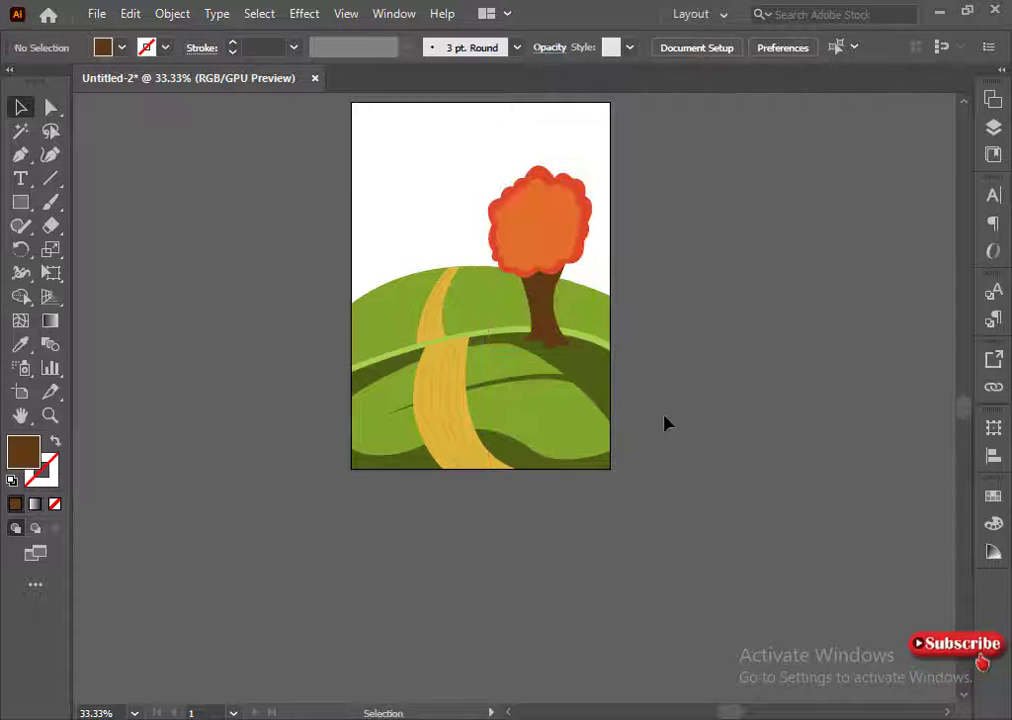
# - Ungroup the tree and shrink the orange inner canopy within the red outer one
pyautogui.click(528, 236)
pyautogui.rightClick(528, 236)
pyautogui.click(592, 401)
pyautogui.click(660, 368)
pyautogui.click(566, 256)
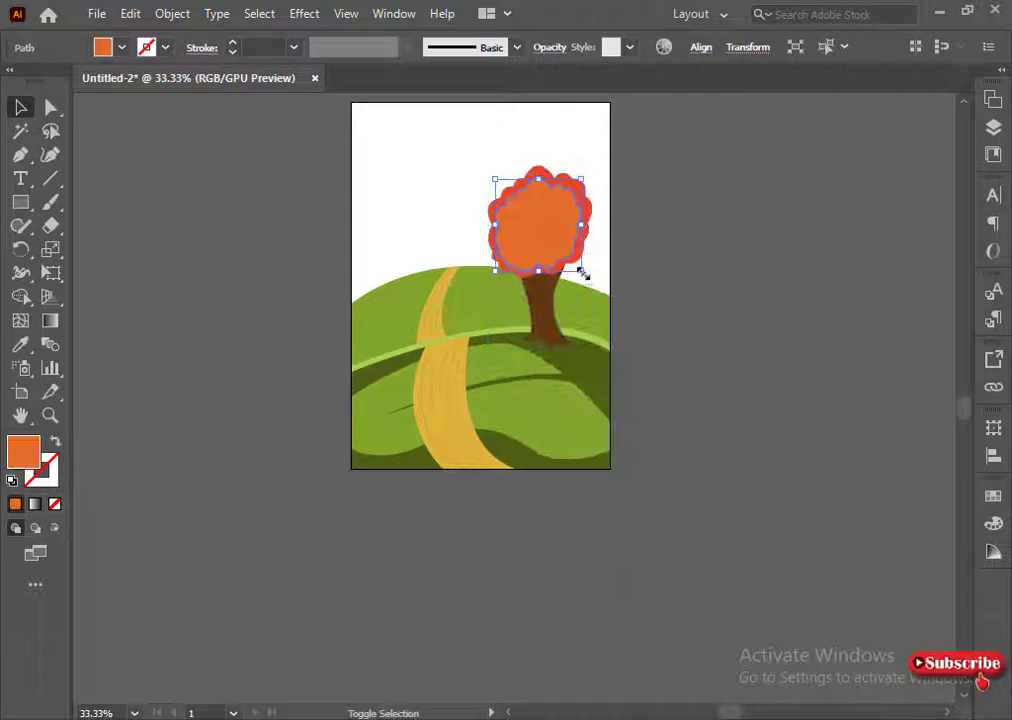
pyautogui.moveTo(581, 272); pyautogui.dragTo(571, 260)
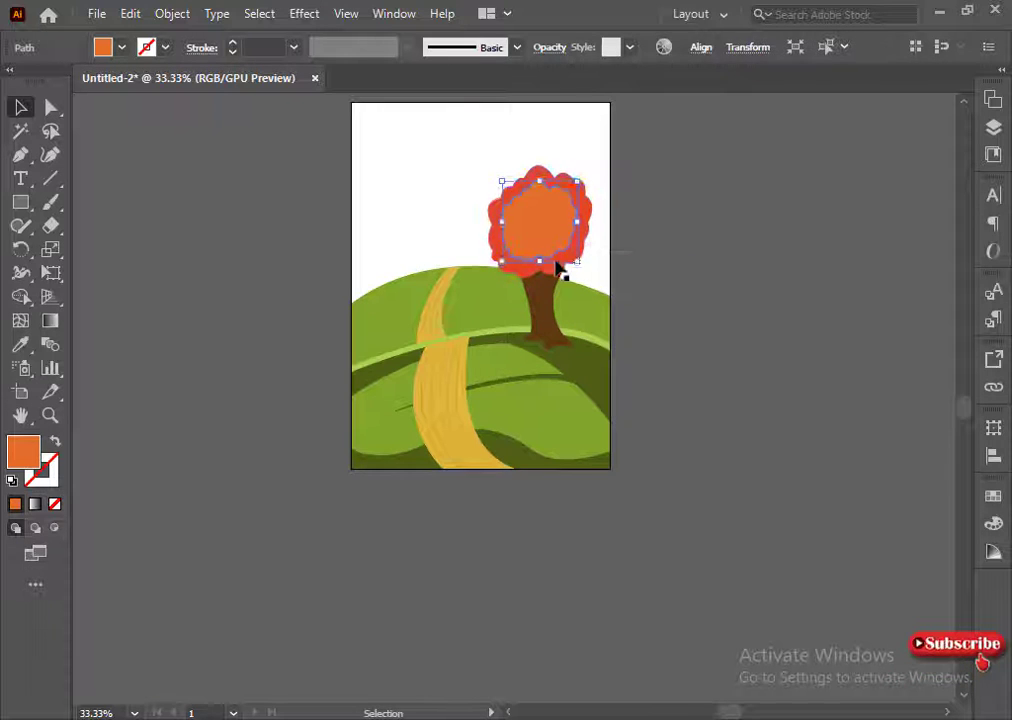
pyautogui.click(647, 334)
# - Group the trunk with the red and orange canopy shapes
pyautogui.moveTo(647, 334); pyautogui.dragTo(503, 209)
pyautogui.keyDown('shift'); pyautogui.click(448, 306); pyautogui.keyUp('shift')
pyautogui.rightClick(565, 284)
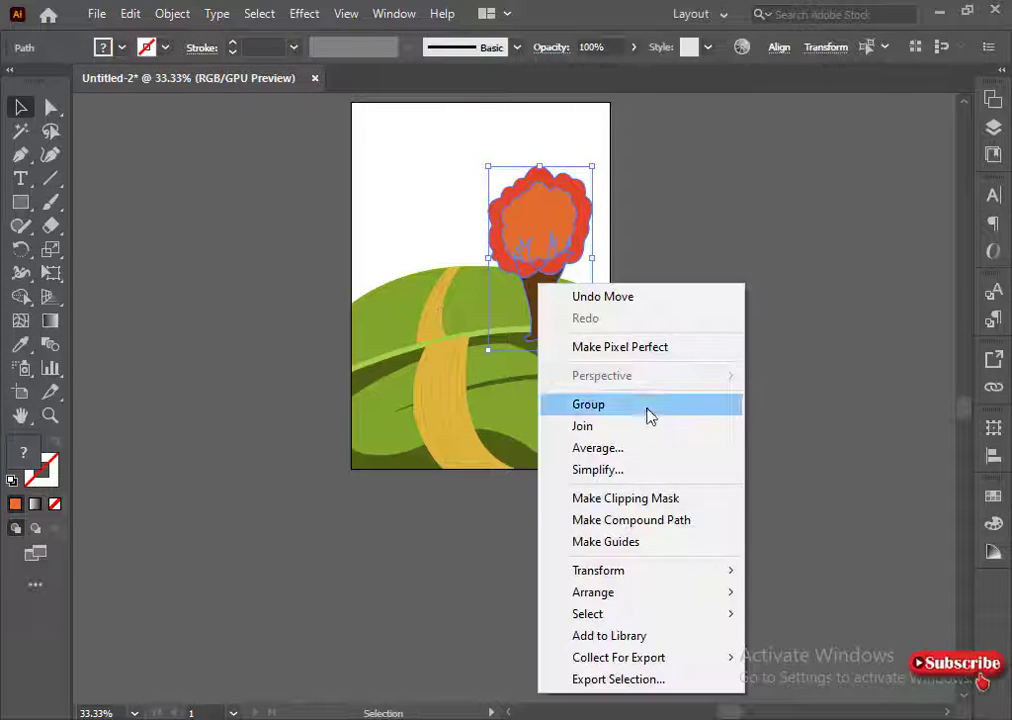
pyautogui.click(648, 406)
pyautogui.click(648, 410)
pyautogui.moveTo(441, 307); pyautogui.dragTo(509, 399)
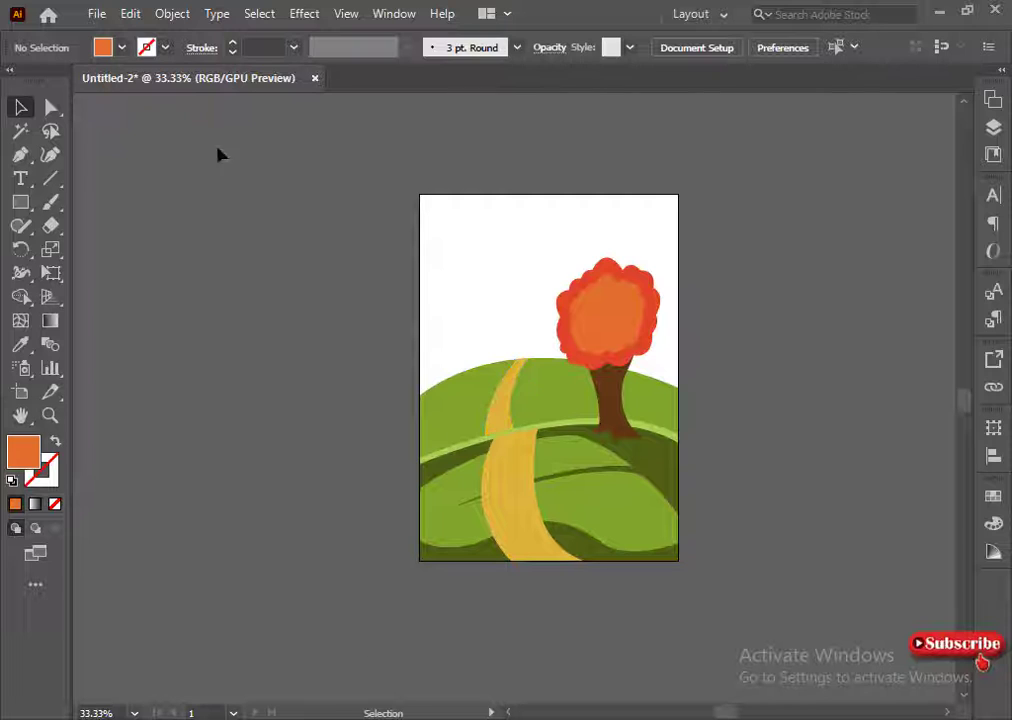
# - Draw a closed four-cornered sky shape with the Pen tool, covering the artboard from its upper edge down past the hilltop
pyautogui.click(20, 156)
pyautogui.click(420, 196)
pyautogui.click(678, 196)
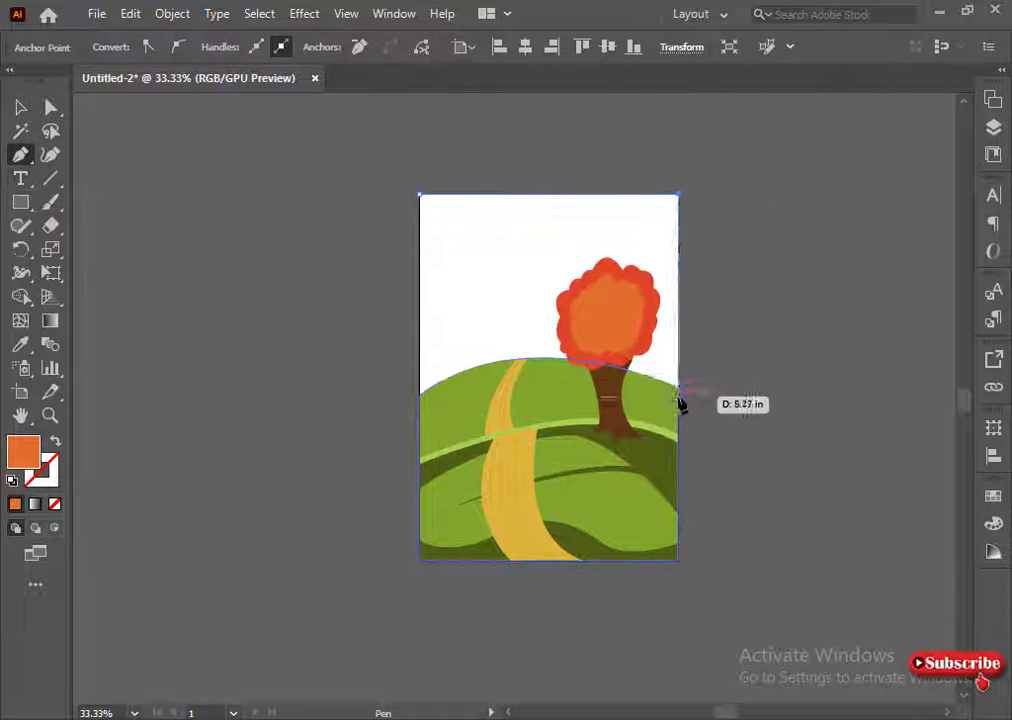
pyautogui.click(678, 392)
pyautogui.click(420, 407)
pyautogui.click(420, 196)
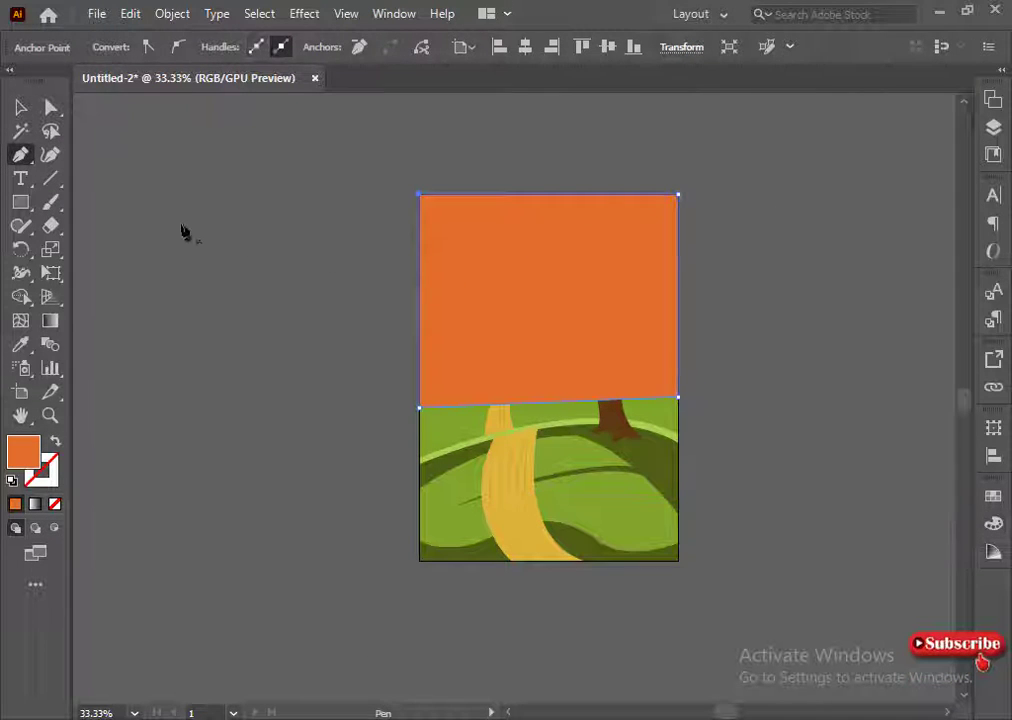
# - Send the sky shape to the back, behind the hills and the tree
pyautogui.press('v')
pyautogui.click(479, 316)
pyautogui.rightClick(479, 316)
pyautogui.click(698, 560)
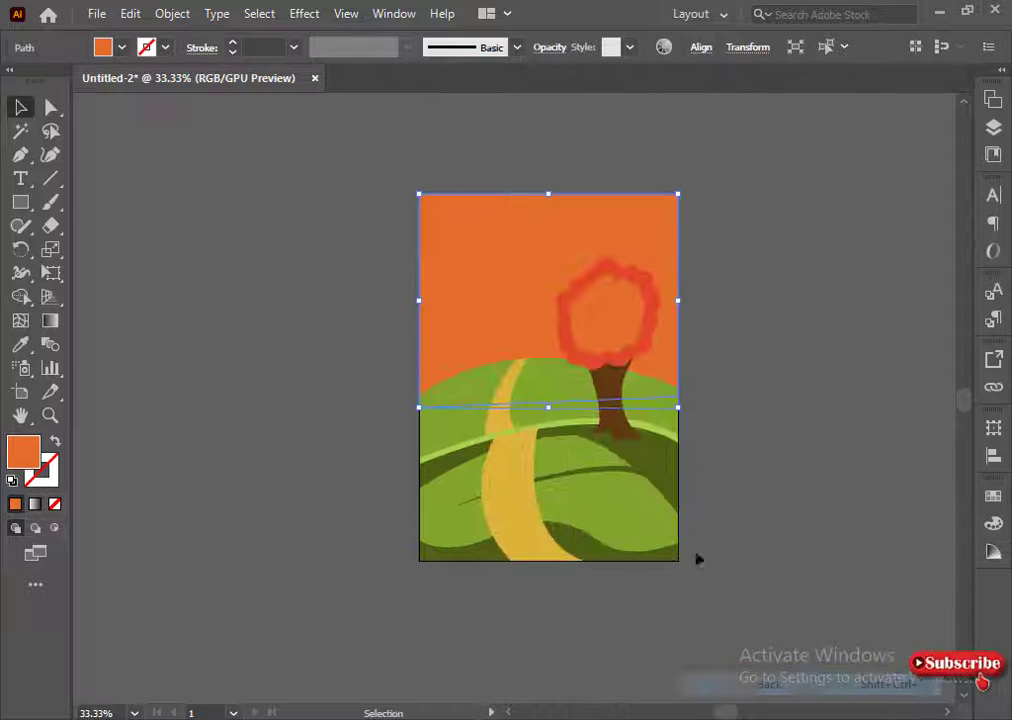
# - Clear the sky shape's flat fill and apply a linear white-to-black gradient to it
pyautogui.click(54, 504)
pyautogui.click(394, 13)
pyautogui.click(515, 556)
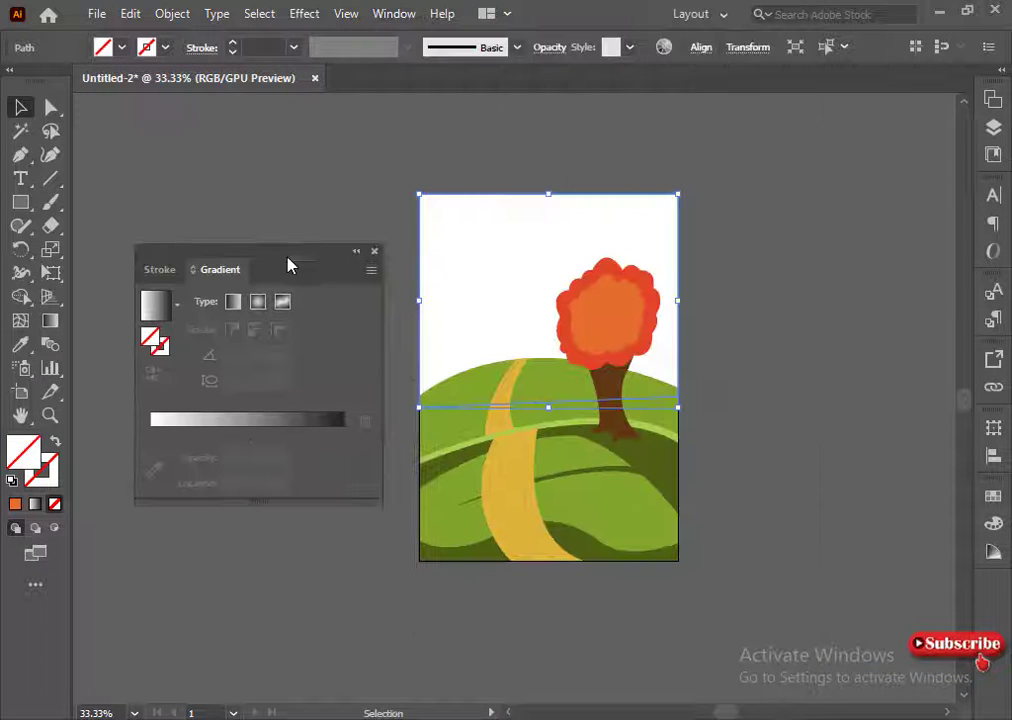
pyautogui.click(232, 301)
# - Mix a blue of C 58, M 48, Y 0, K 24 and replace the gradient's white stop with it
pyautogui.click(993, 523)
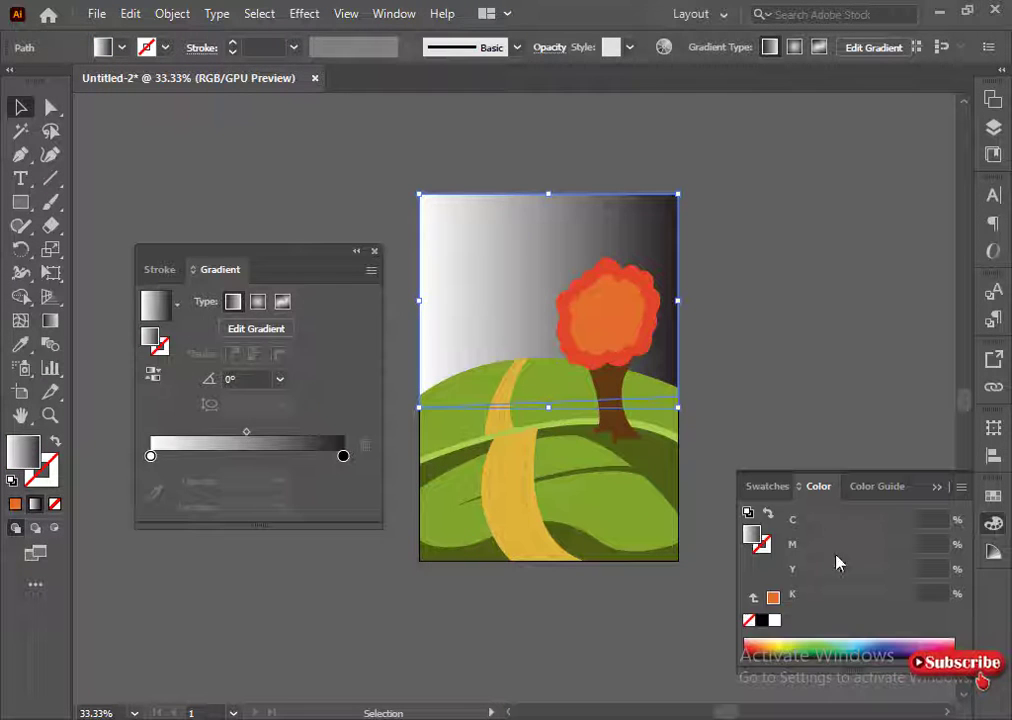
pyautogui.click(890, 642)
pyautogui.moveTo(867, 598); pyautogui.dragTo(831, 601)
pyautogui.moveTo(831, 548); pyautogui.dragTo(848, 556)
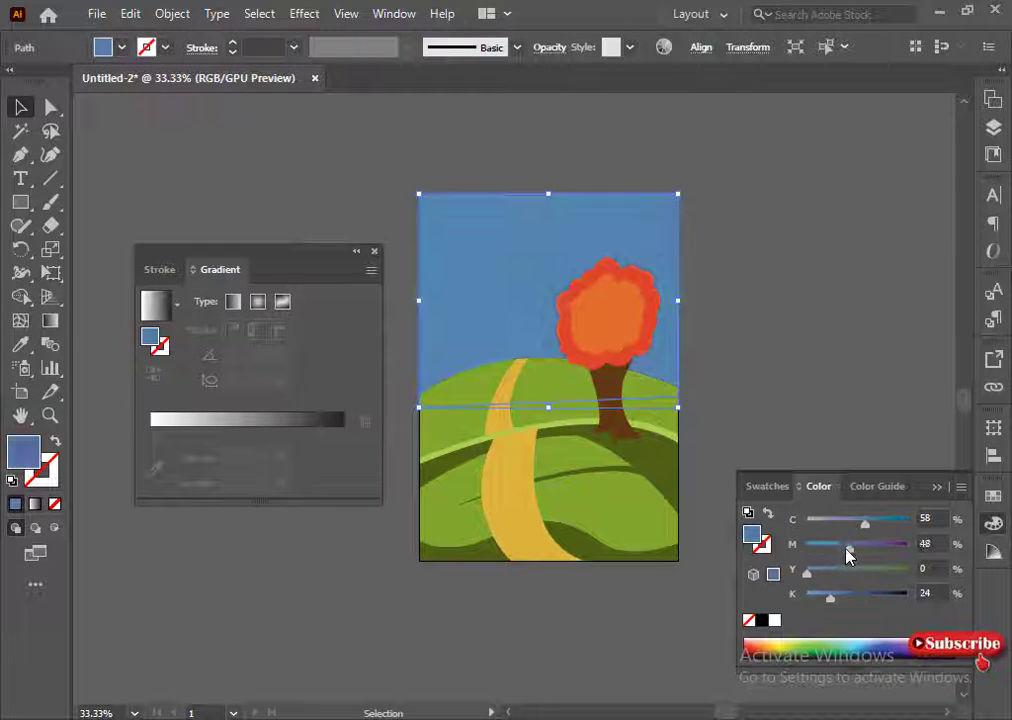
pyautogui.moveTo(150, 340); pyautogui.dragTo(190, 421)
pyautogui.moveTo(156, 457); pyautogui.dragTo(156, 492)
pyautogui.moveTo(165, 457); pyautogui.dragTo(290, 478)
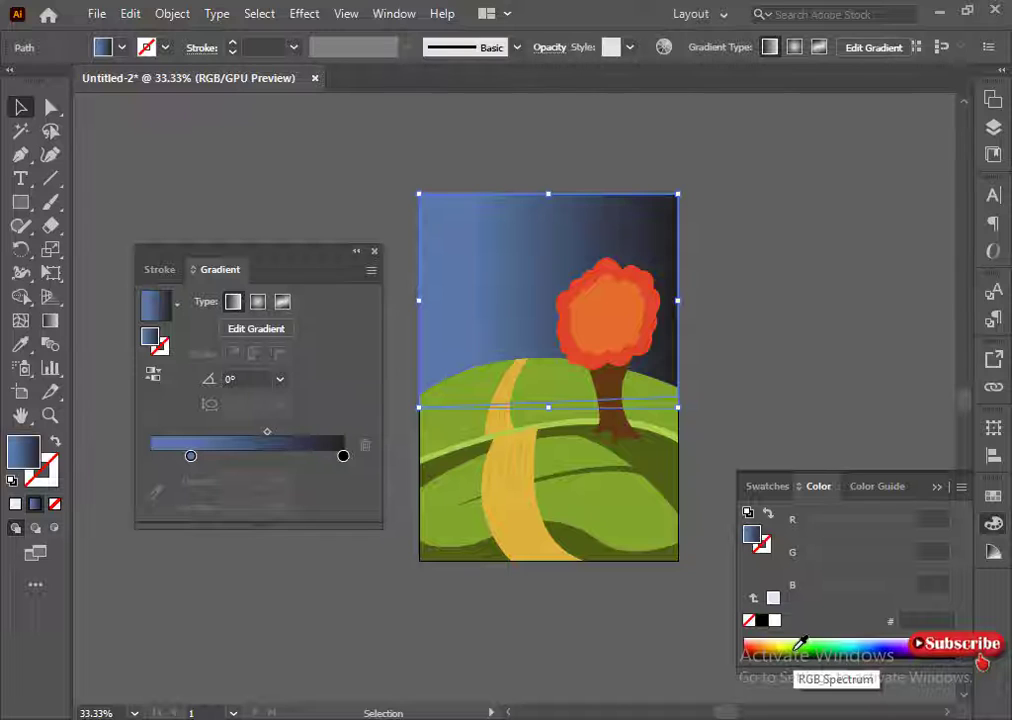
# - Mix a violet-blue of C 56, M 46, Y 0, K 0 and use it in place of the gradient's black stop
pyautogui.click(867, 645)
pyautogui.click(961, 487)
pyautogui.click(846, 587)
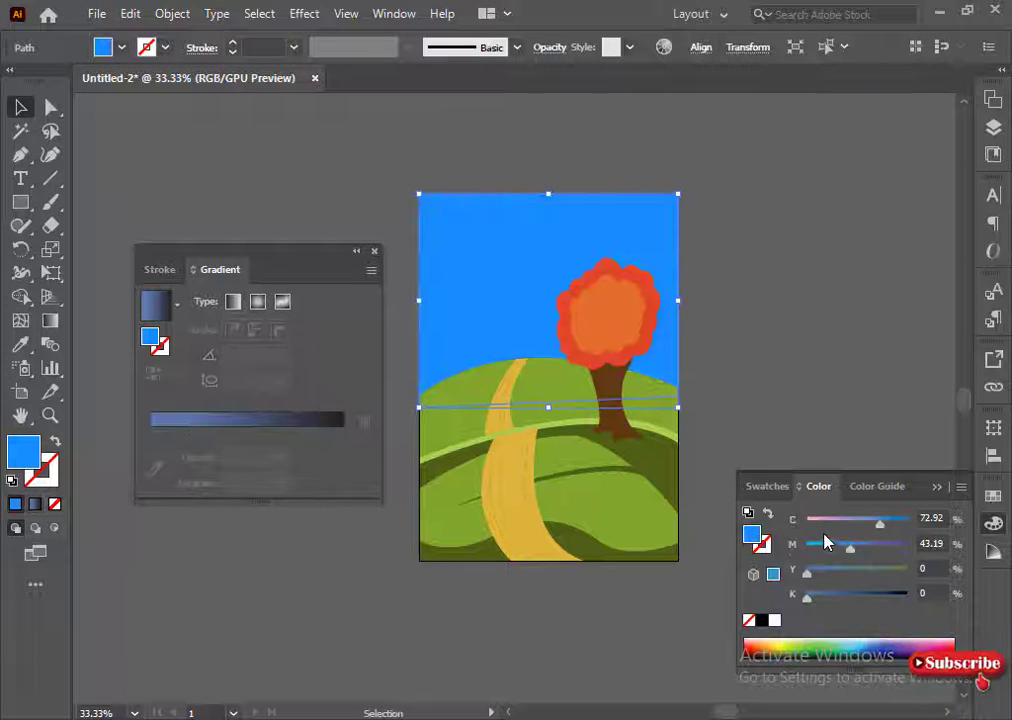
pyautogui.click(865, 524)
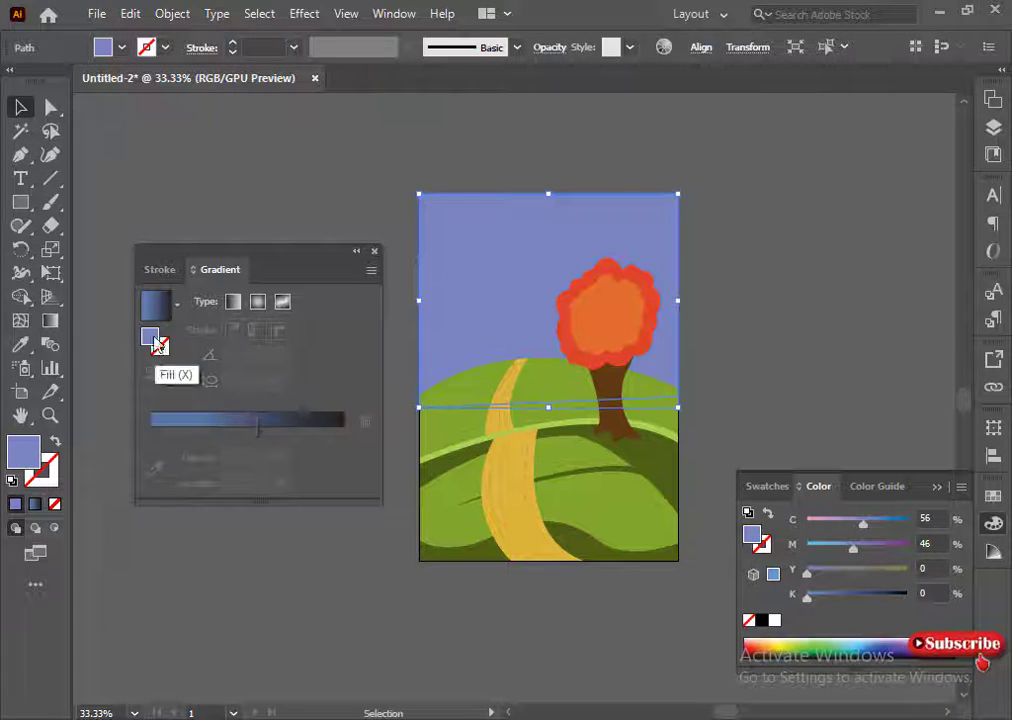
pyautogui.click(233, 301)
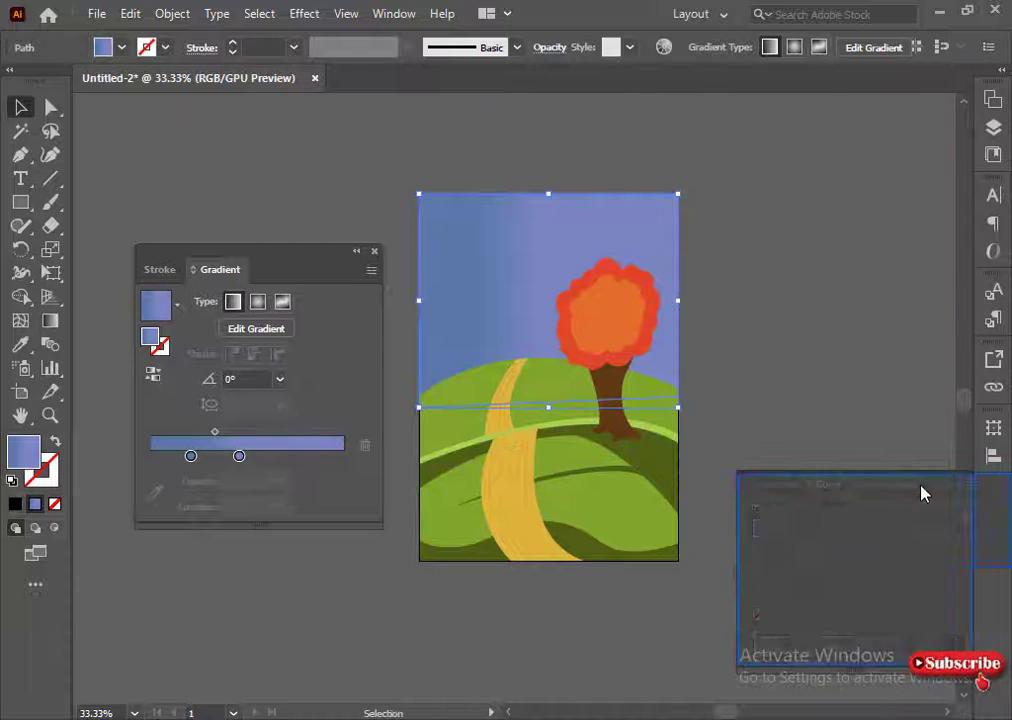
pyautogui.click(961, 487)
pyautogui.click(825, 528)
pyautogui.moveTo(818, 486); pyautogui.dragTo(766, 523)
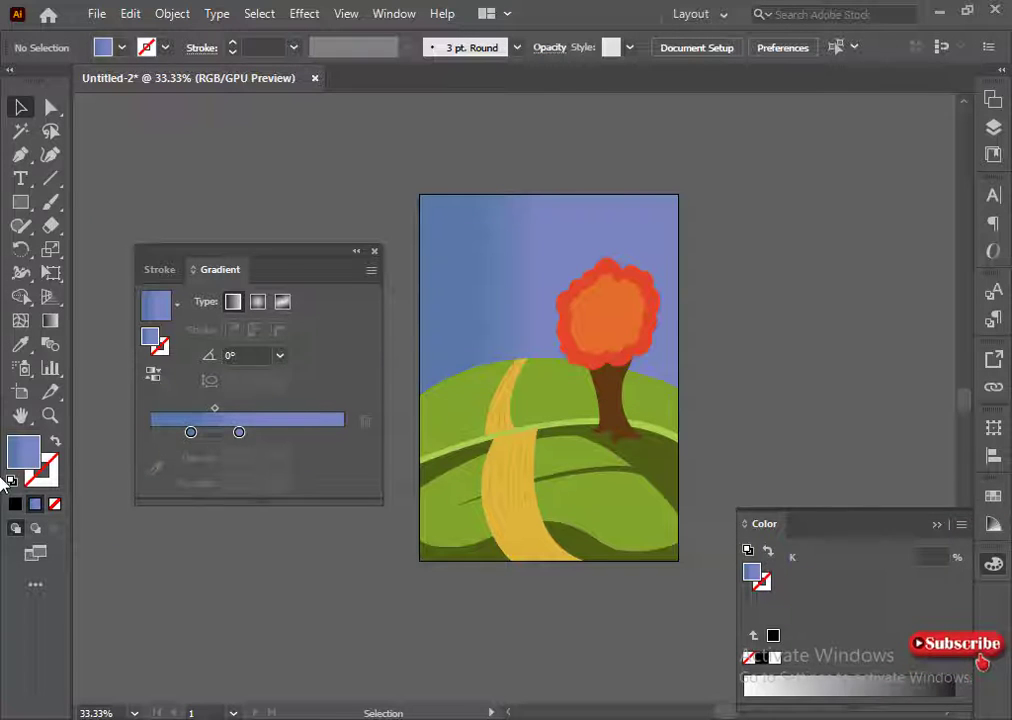
pyautogui.click(15, 503)
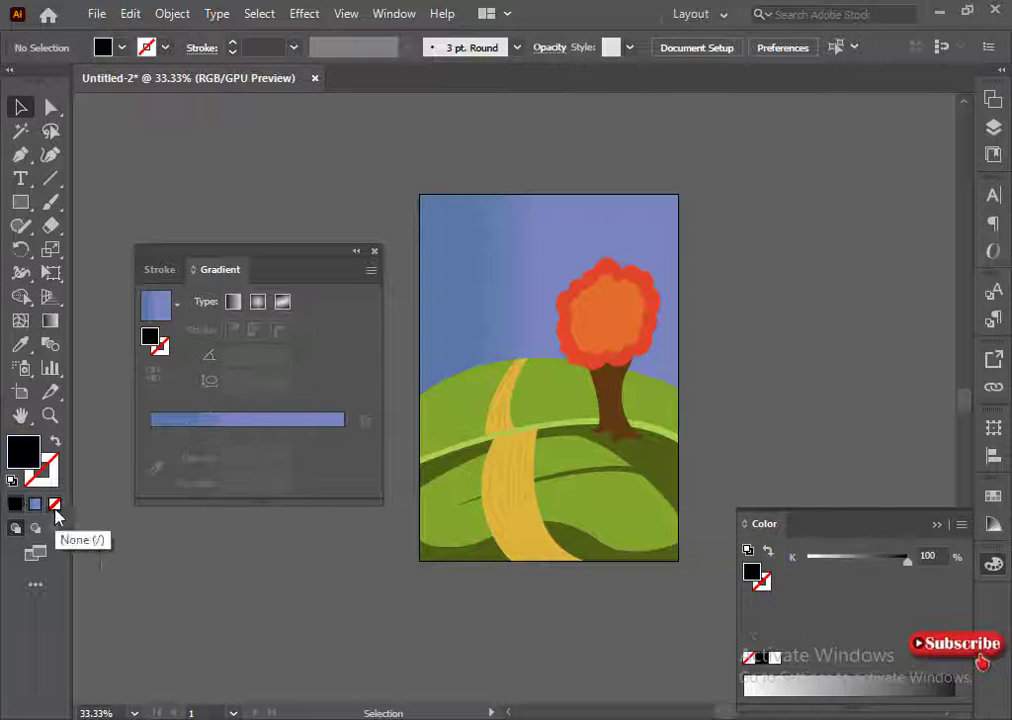
pyautogui.click(54, 503)
# - Turn the sky gradient to run from top to bottom and shift its blue stops toward the start of the ramp
pyautogui.click(436, 286)
pyautogui.click(961, 524)
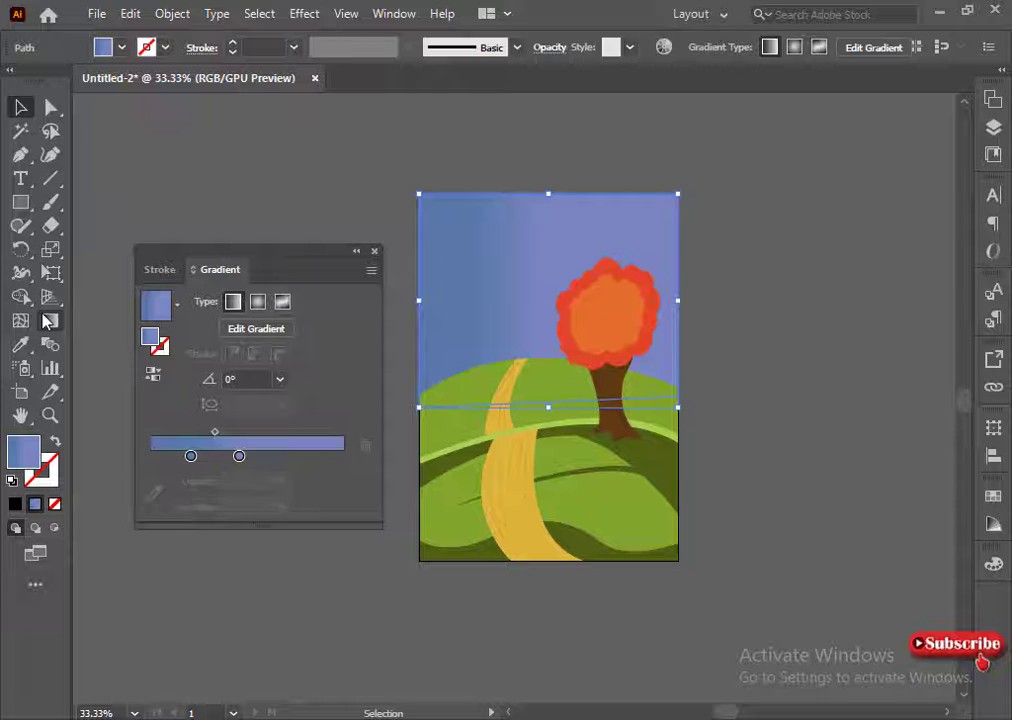
pyautogui.click(262, 322)
pyautogui.moveTo(547, 197); pyautogui.dragTo(545, 386)
pyautogui.moveTo(190, 432); pyautogui.dragTo(163, 432)
pyautogui.moveTo(239, 432); pyautogui.dragTo(208, 432)
# - Try to tint the gradient's third stop by raising its yellow value to about 75%
pyautogui.click(993, 564)
pyautogui.press('v')
pyautogui.hotkey('ctrl', 'shift', 'a')
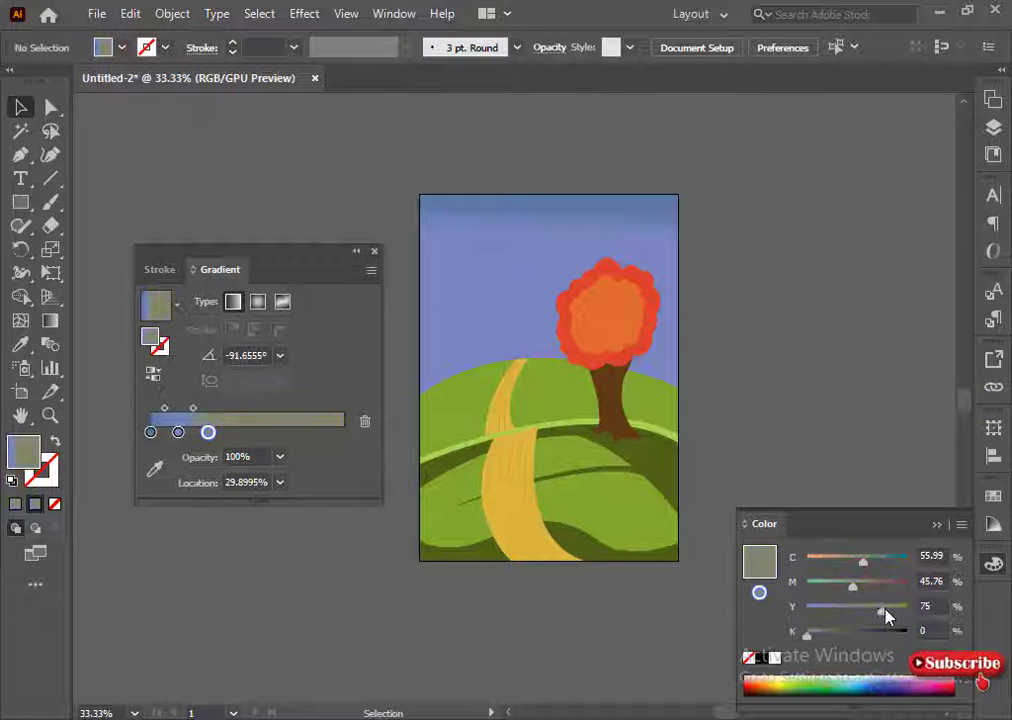
pyautogui.moveTo(885, 611); pyautogui.dragTo(887, 611)
# - Reselect the sky and set a third gradient stop at 30.402%, tinting it a greyish yellow
pyautogui.click(492, 339)
pyautogui.click(209, 456)
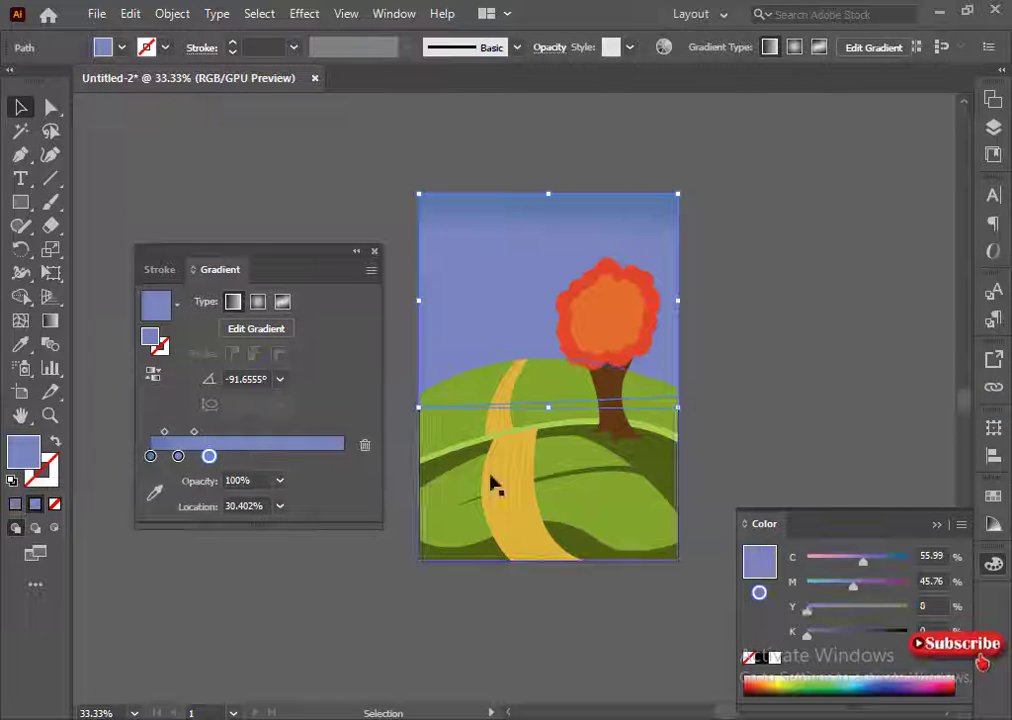
pyautogui.moveTo(807, 610)
pyautogui.mouseDown()
pyautogui.moveTo(894, 610)
pyautogui.moveTo(875, 622)
pyautogui.moveTo(891, 622)
pyautogui.moveTo(826, 602)
pyautogui.mouseUp()
pyautogui.click(961, 524)
pyautogui.click(852, 377)
pyautogui.moveTo(892, 625); pyautogui.dragTo(875, 629)
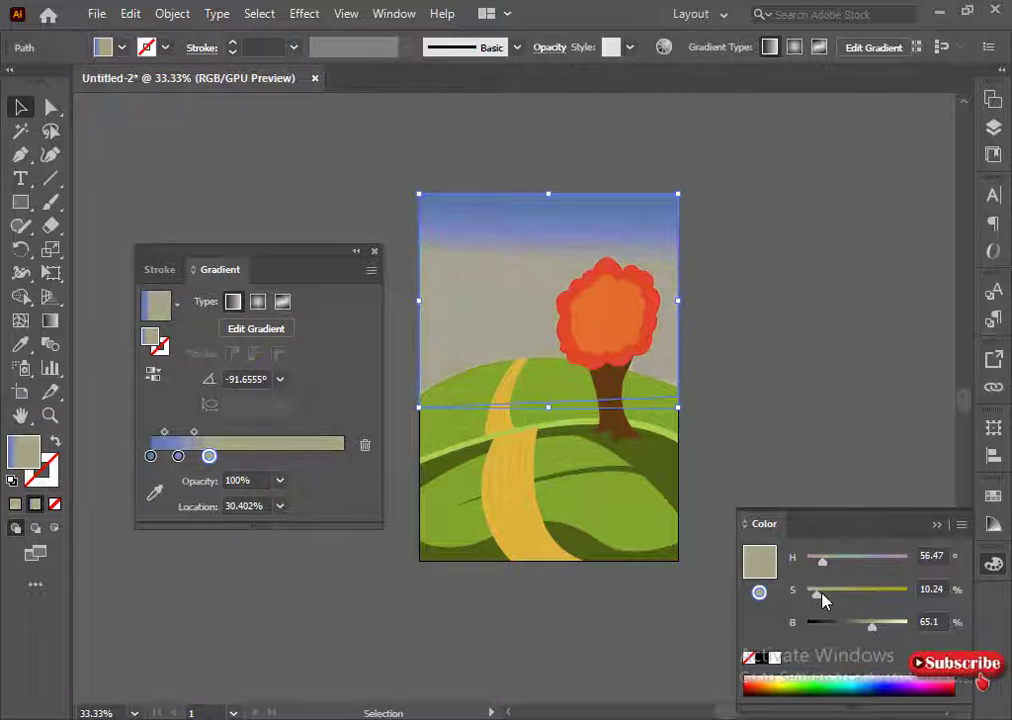
# - Recolour the third gradient stop to a warm beige of H 30, S 20.11, B 74.12
pyautogui.moveTo(822, 595); pyautogui.dragTo(802, 596)
pyautogui.moveTo(877, 625); pyautogui.dragTo(853, 609)
pyautogui.click(961, 524)
pyautogui.click(855, 402)
pyautogui.moveTo(807, 632); pyautogui.dragTo(826, 634)
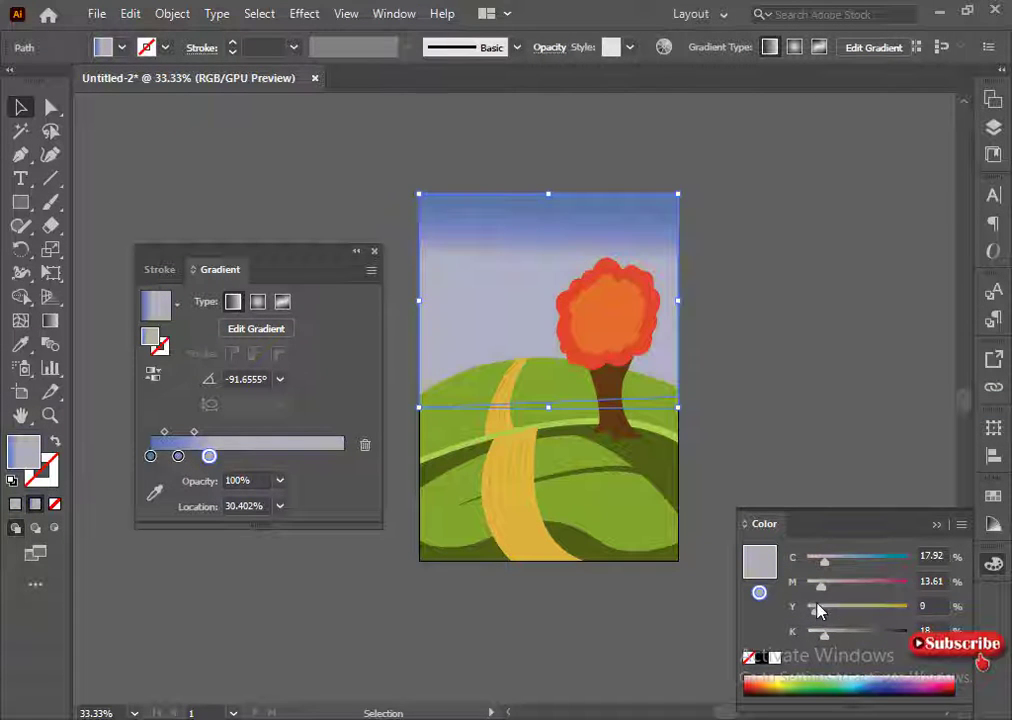
pyautogui.moveTo(825, 592); pyautogui.dragTo(878, 626)
pyautogui.click(961, 524)
pyautogui.click(899, 386)
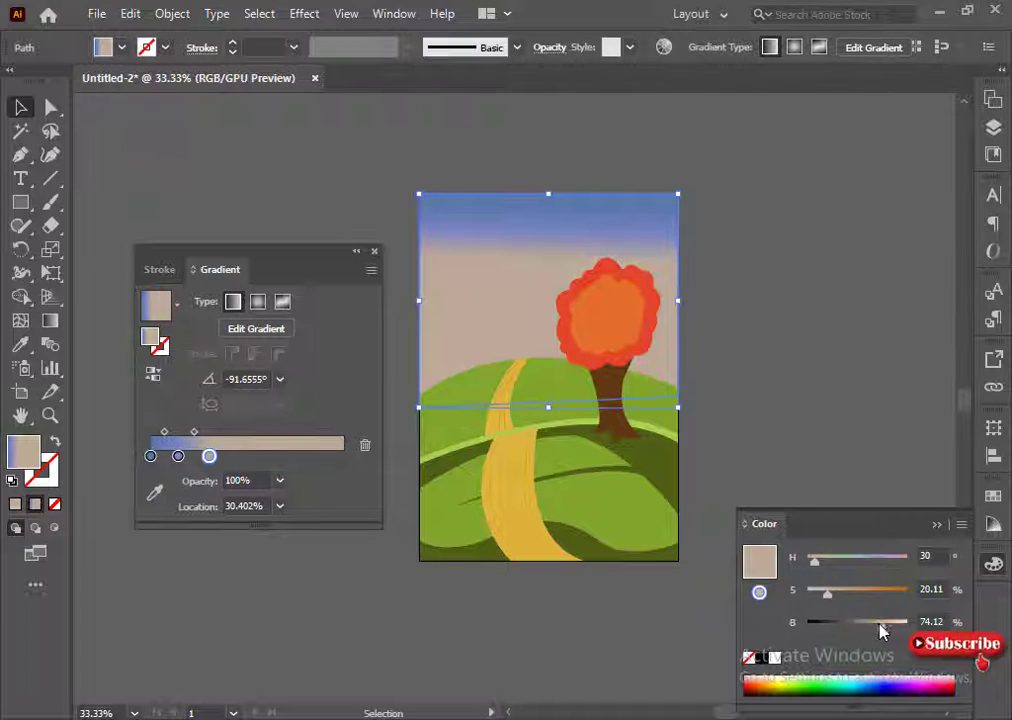
# - Move the beige stop toward the gradient's end and add a mauve stop of C 39, M 44, Y 27, K 0 at 34.4221%
pyautogui.moveTo(209, 456); pyautogui.dragTo(312, 460)
pyautogui.click(218, 458)
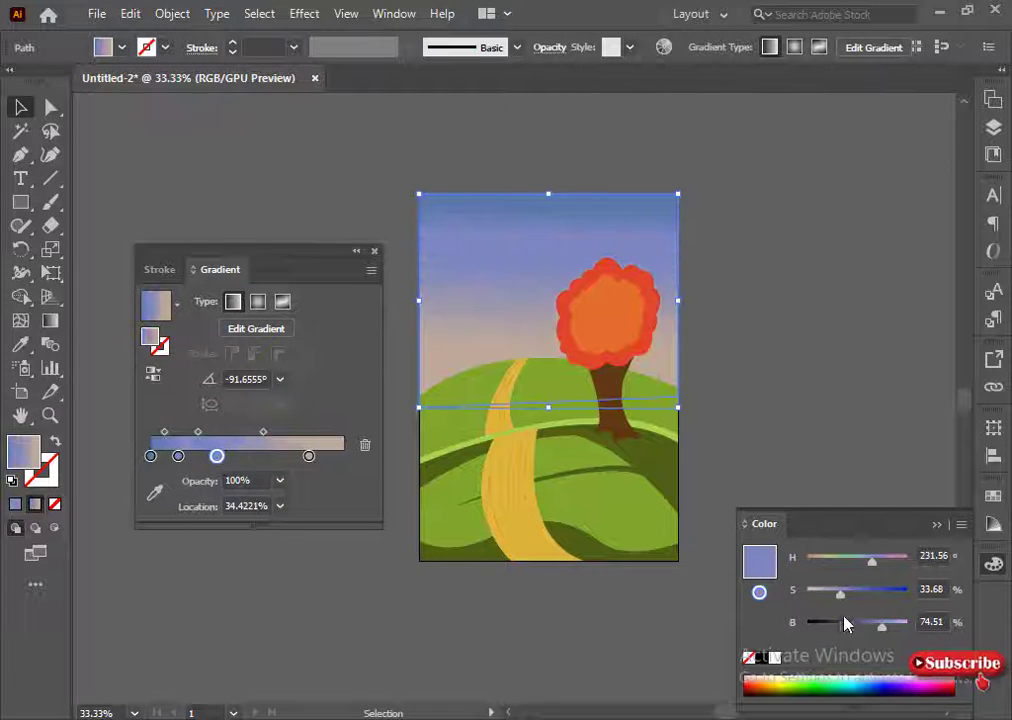
pyautogui.click(961, 524)
pyautogui.click(863, 404)
pyautogui.moveTo(830, 557); pyautogui.dragTo(846, 557)
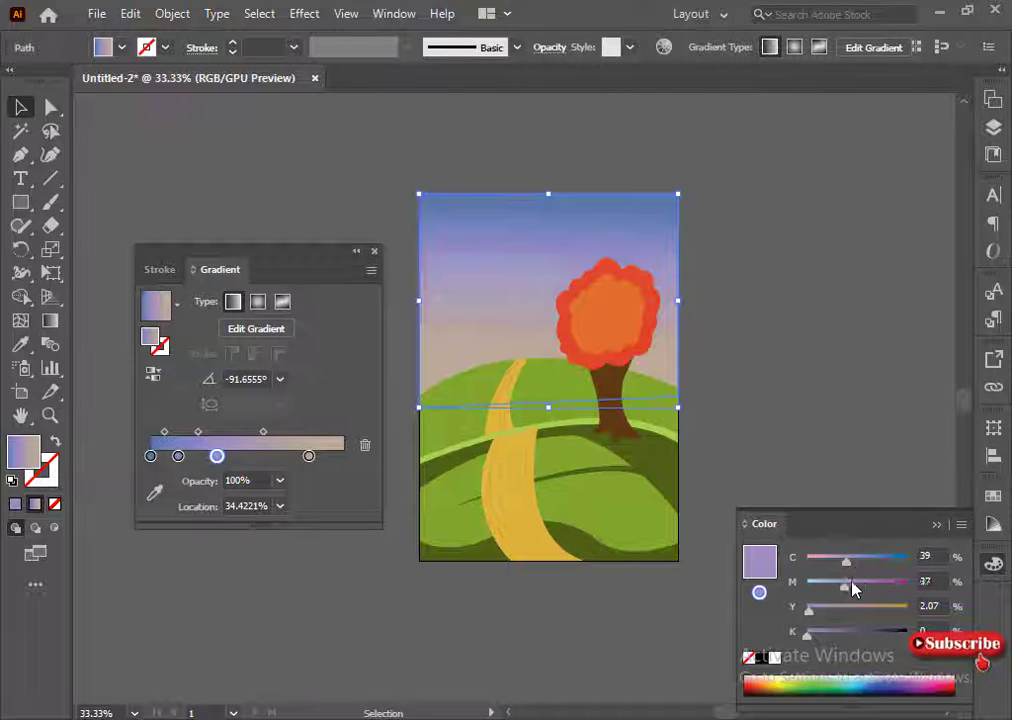
pyautogui.moveTo(843, 610); pyautogui.dragTo(835, 610)
pyautogui.click(380, 638)
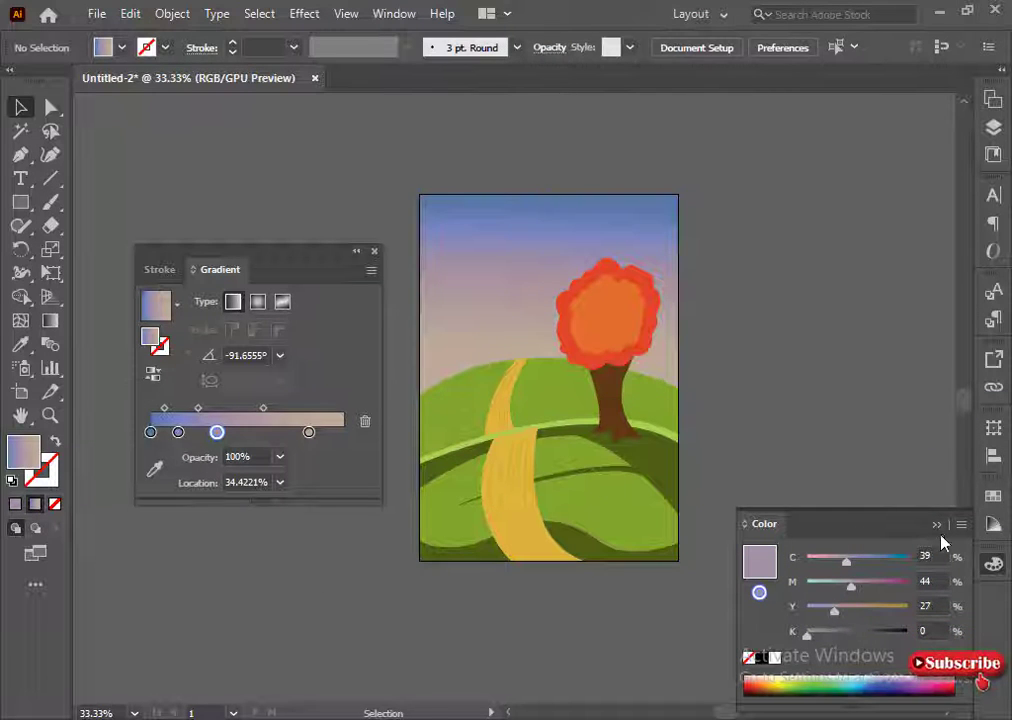
# - Flatten the hills and path downward from the top, and extend the sky shape down to meet them
pyautogui.hotkey('ctrl', 'a')
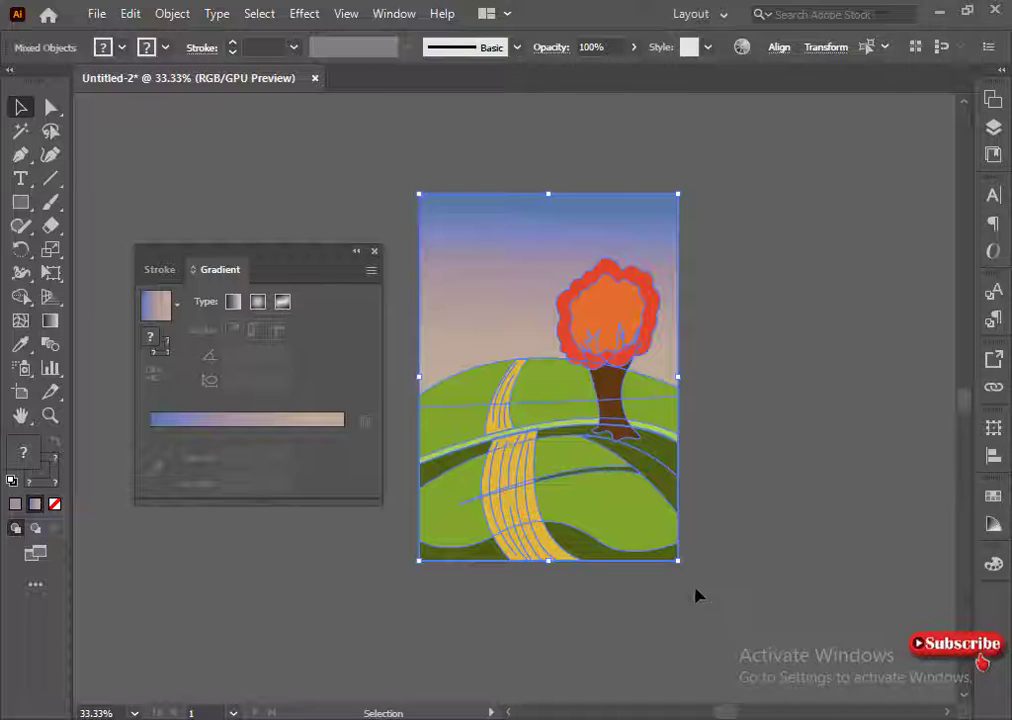
pyautogui.keyDown('shift'); pyautogui.click(454, 275); pyautogui.keyUp('shift')
pyautogui.keyDown('shift'); pyautogui.click(575, 341); pyautogui.keyUp('shift')
pyautogui.moveTo(548, 358); pyautogui.dragTo(549, 427)
pyautogui.click(662, 384)
pyautogui.click(735, 415)
# - Scale the tree down and place it nearer the artboard's right edge with its roots on the light green ridge
pyautogui.moveTo(580, 335); pyautogui.dragTo(584, 332)
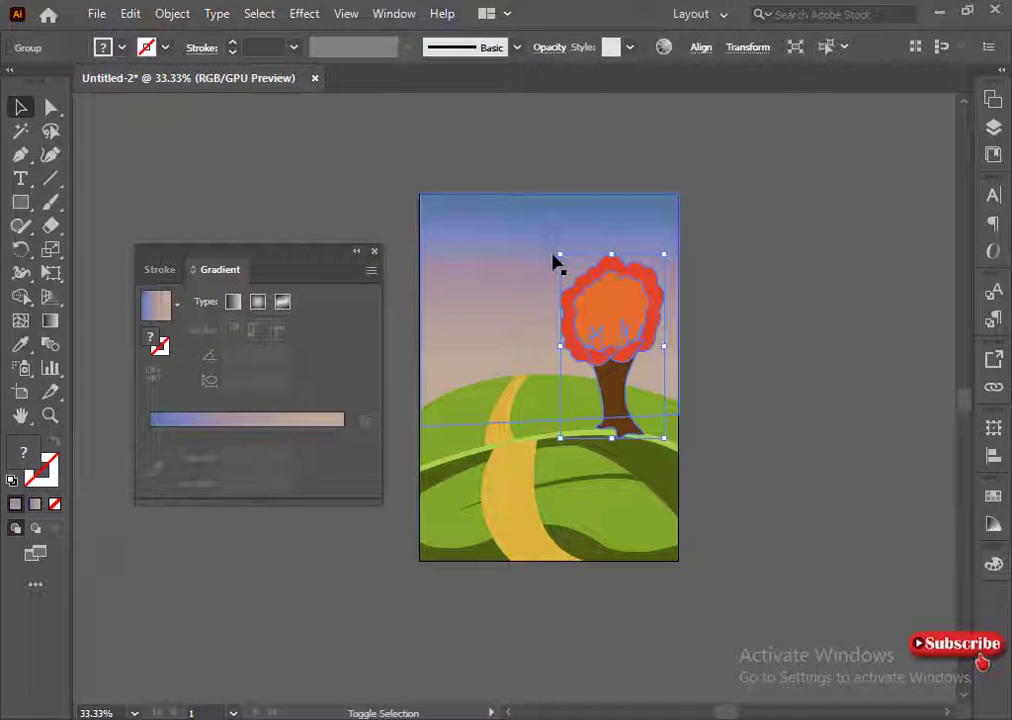
pyautogui.moveTo(560, 255); pyautogui.dragTo(577, 284)
pyautogui.moveTo(619, 376); pyautogui.dragTo(621, 380)
pyautogui.click(716, 415)
pyautogui.click(618, 399)
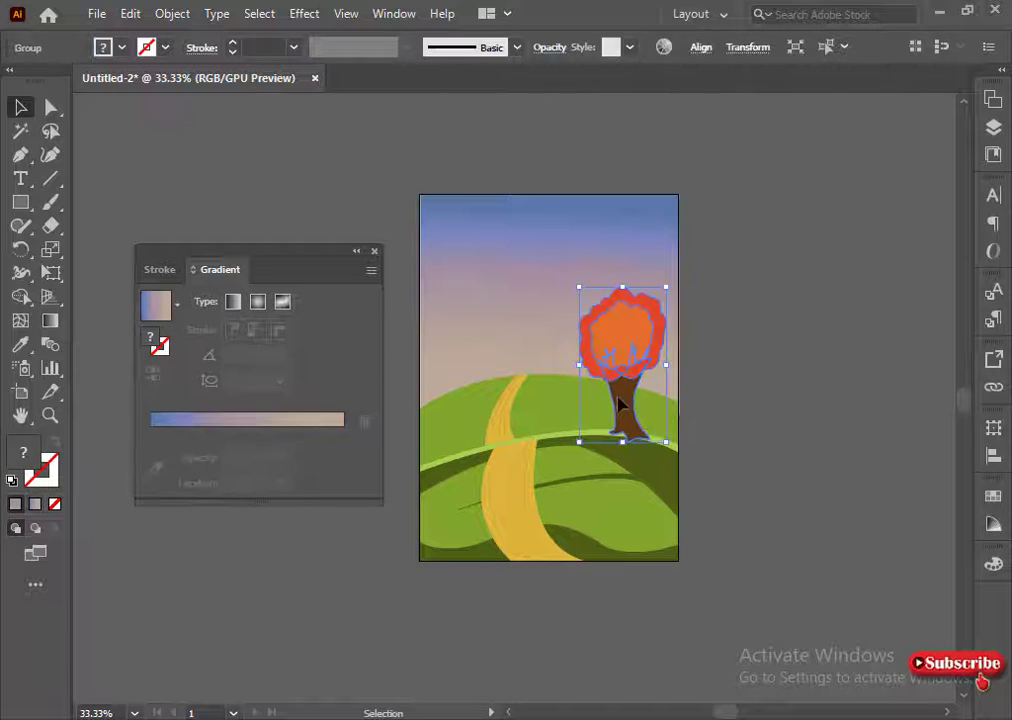
# - Draw a thin closed horizontal strip with the Pen tool across the full width of the sky, just above the treetop
pyautogui.click(199, 230)
pyautogui.click(375, 252)
pyautogui.press('/')
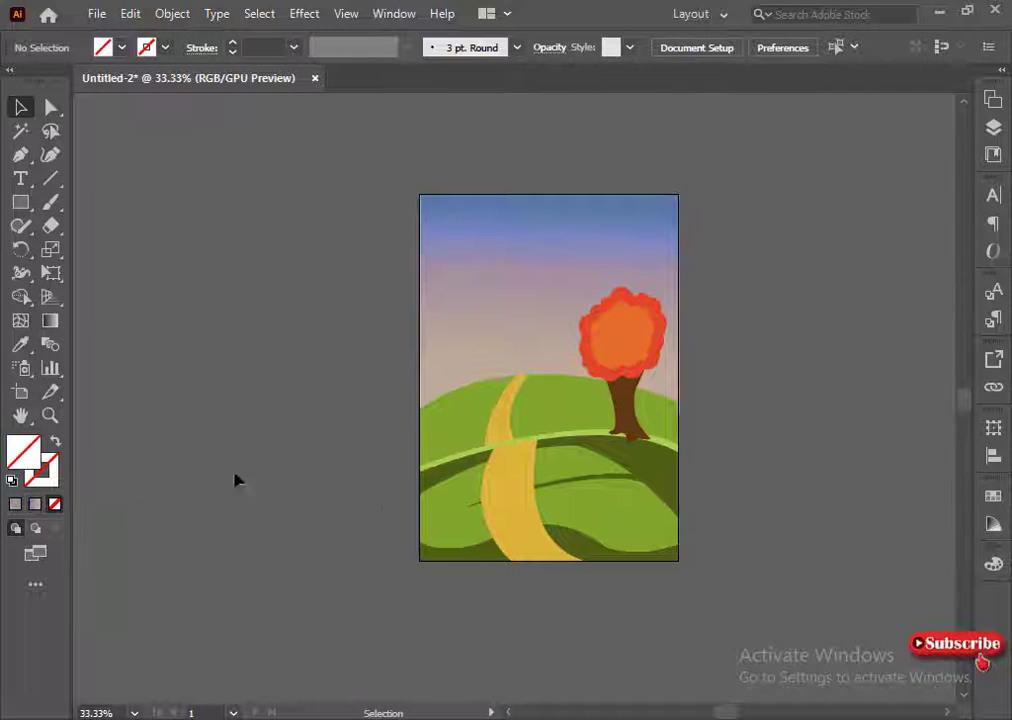
pyautogui.click(419, 317)
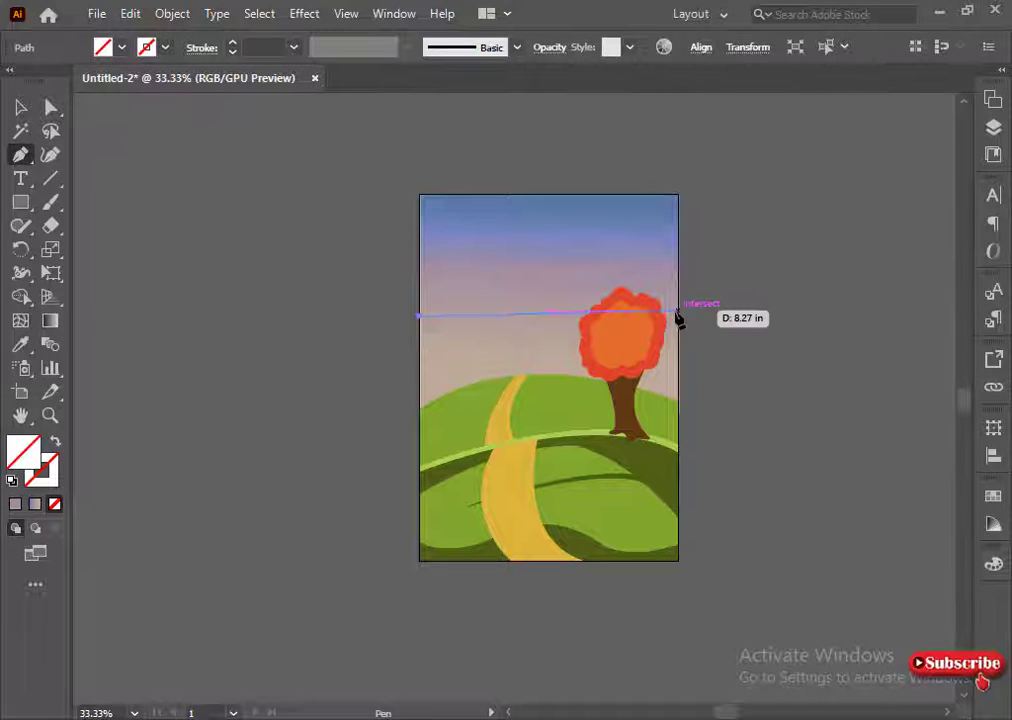
pyautogui.hotkey('ctrl', 'z')
pyautogui.click(419, 253)
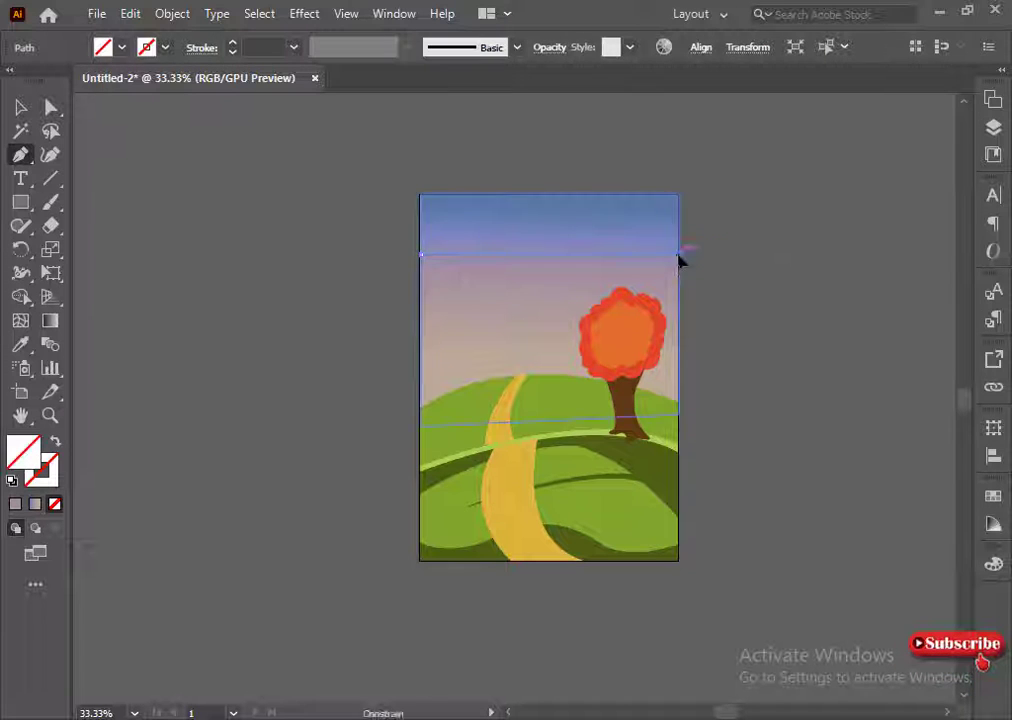
pyautogui.click(679, 256)
# - Fill the strip with a near-white of C 1.18, M 3.53, Y 0, K 0
pyautogui.press('i')
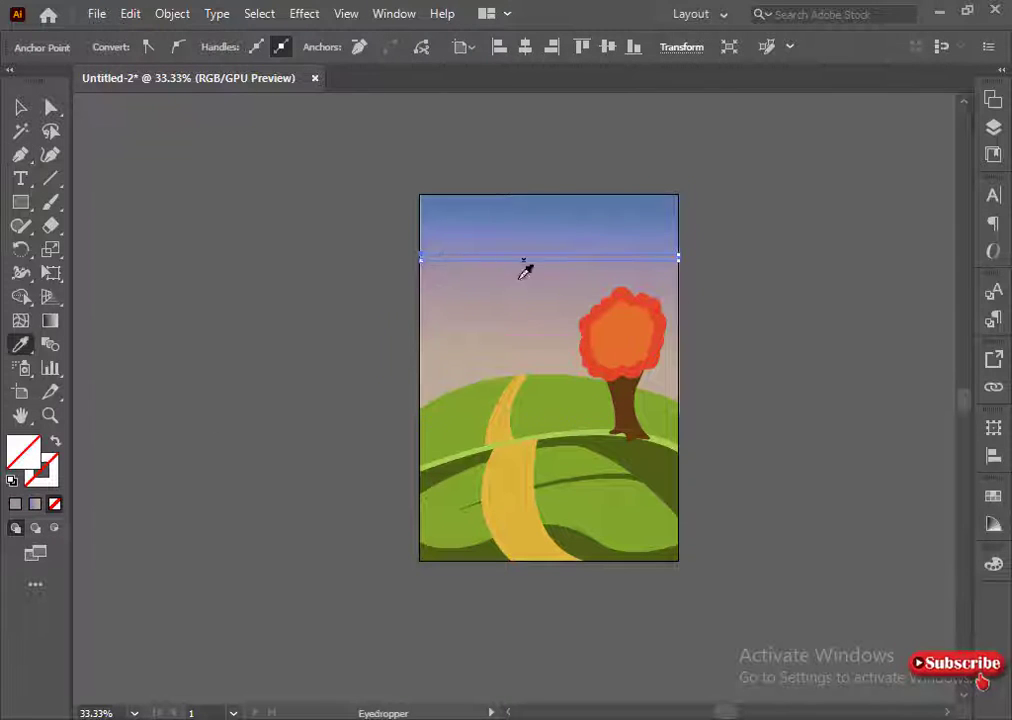
pyautogui.click(993, 565)
pyautogui.click(774, 676)
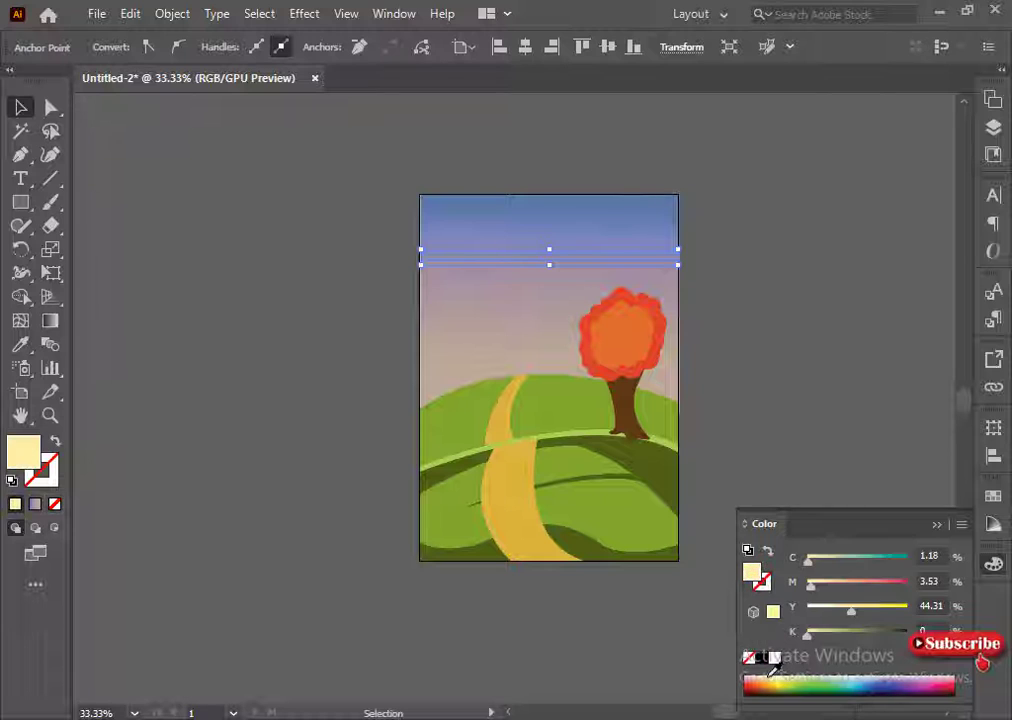
pyautogui.press('a')
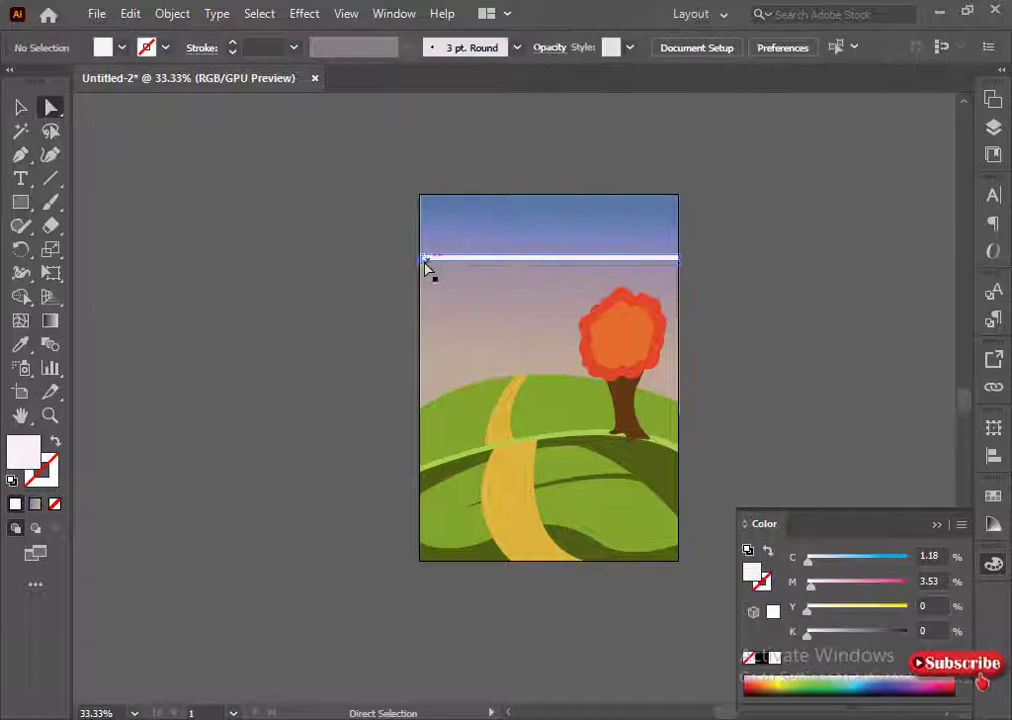
# - Thin the near-white strip by moving its corner anchors at the artboard's left edge closer together
pyautogui.click(424, 258)
pyautogui.click(386, 371)
pyautogui.moveTo(393, 250); pyautogui.dragTo(422, 268)
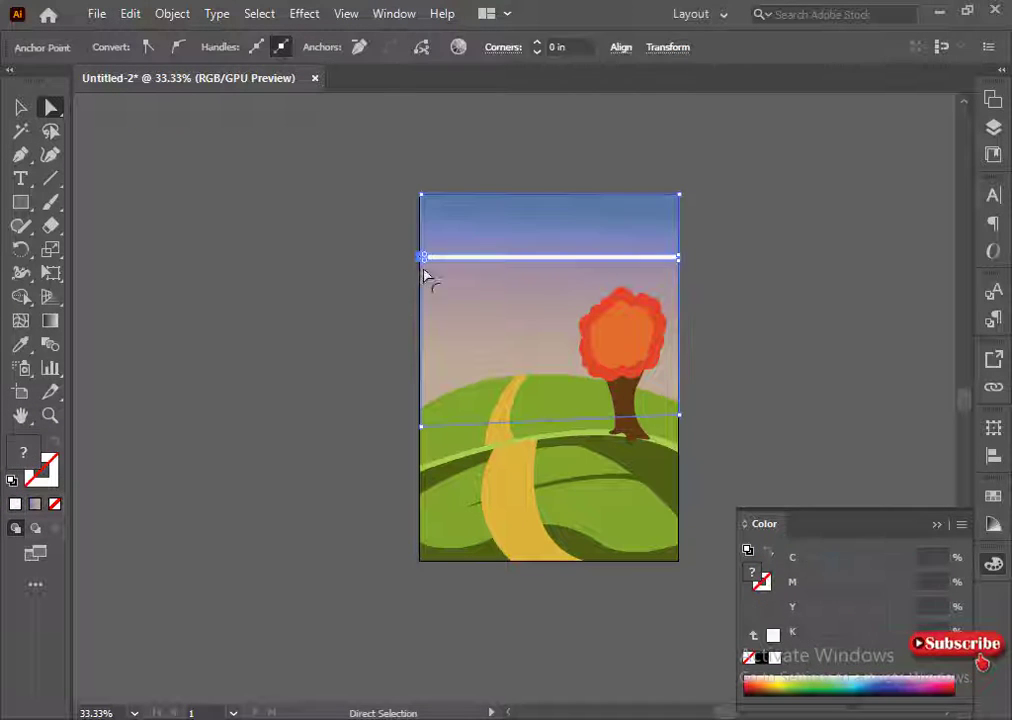
pyautogui.keyDown('shift'); pyautogui.click(421, 287); pyautogui.keyUp('shift')
pyautogui.click(362, 402)
pyautogui.click(422, 259)
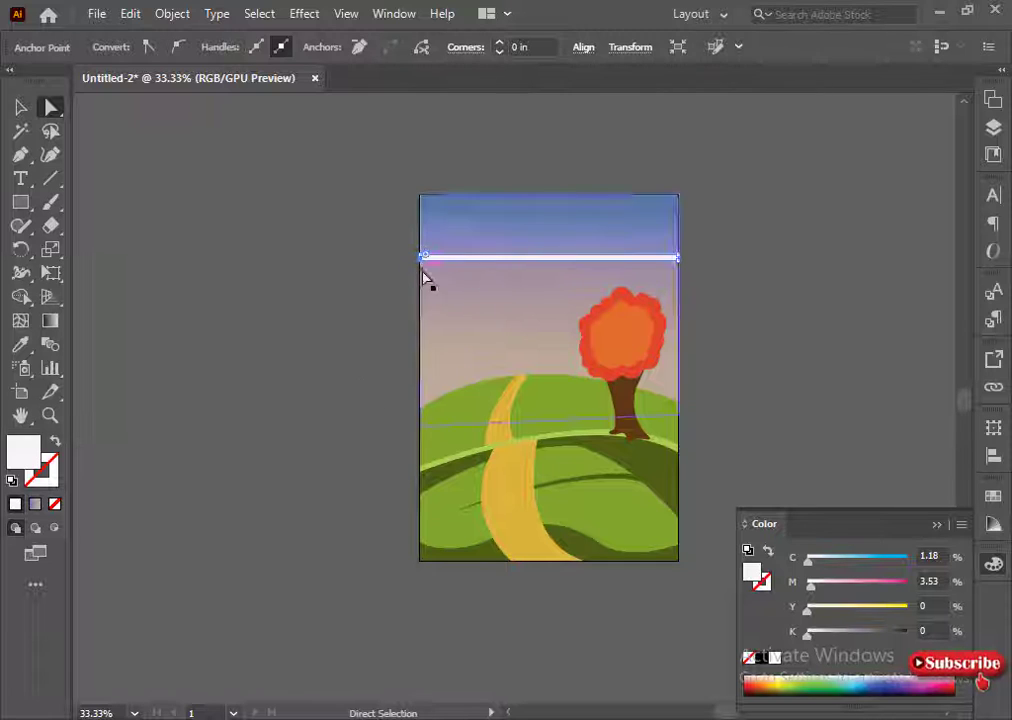
pyautogui.click(303, 429)
pyautogui.click(421, 257)
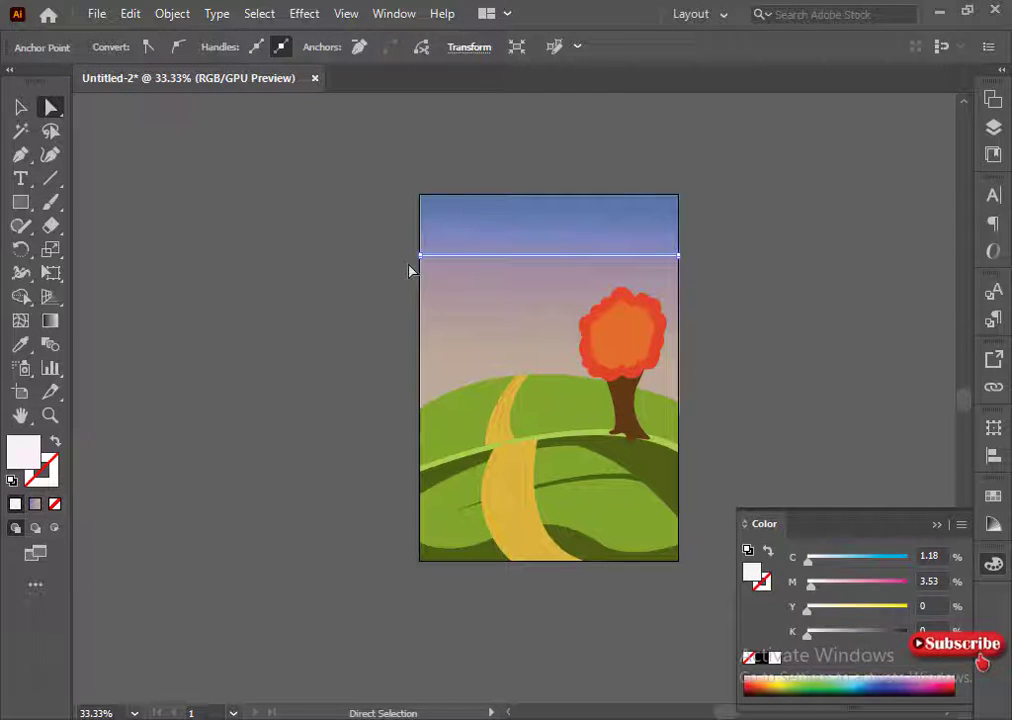
pyautogui.keyDown('shift'); pyautogui.click(678, 257); pyautogui.keyUp('shift')
pyautogui.click(397, 385)
pyautogui.moveTo(421, 257); pyautogui.dragTo(318, 393)
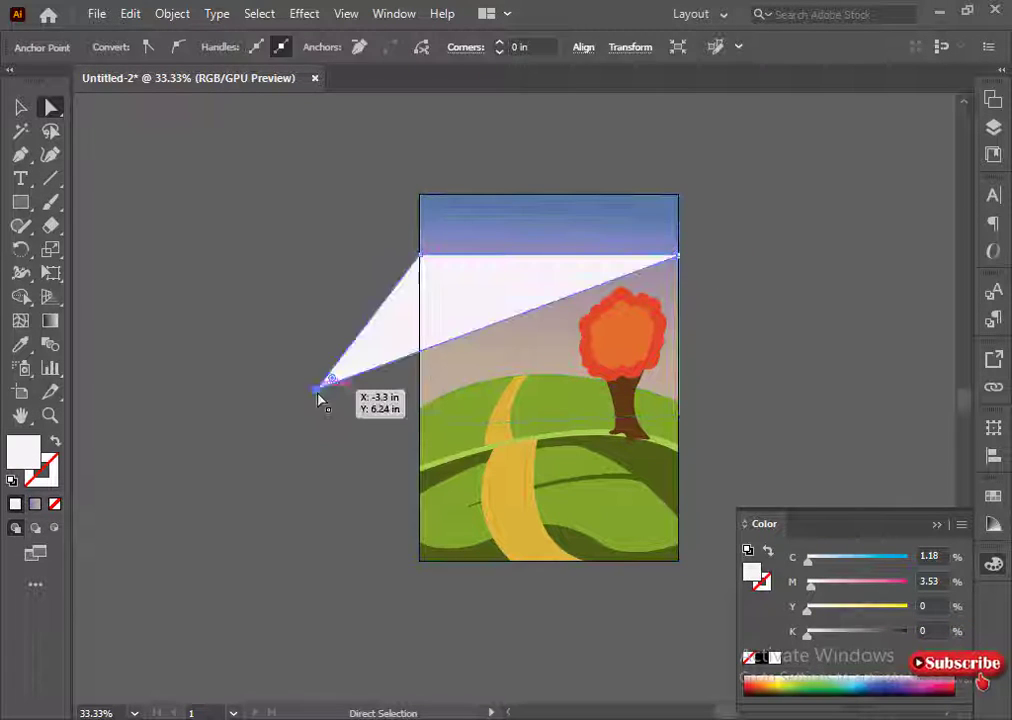
pyautogui.hotkey('ctrl', 'z')
# - Adjust the strip's end anchors at the artboard's side edges so the strip becomes narrower and nearly even across the sky
pyautogui.hotkey('ctrl', '+')
pyautogui.click(475, 388)
pyautogui.hotkey('ctrl', '+')
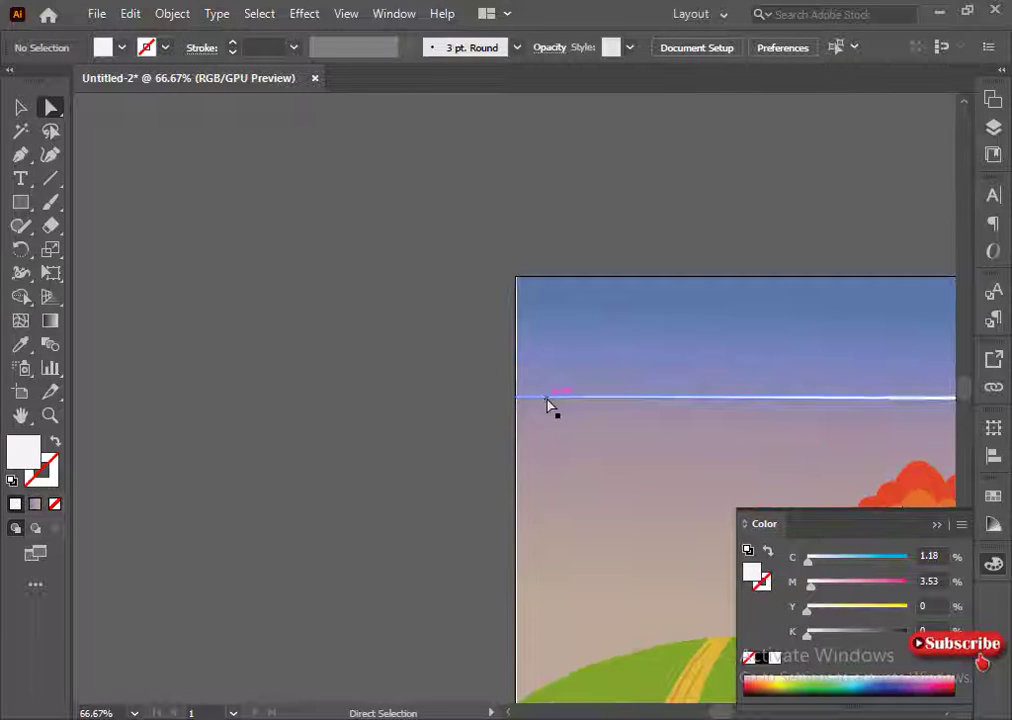
pyautogui.moveTo(880, 410); pyautogui.dragTo(426, 337)
pyautogui.click(576, 323)
pyautogui.hotkey('ctrl', 'shift', 'a')
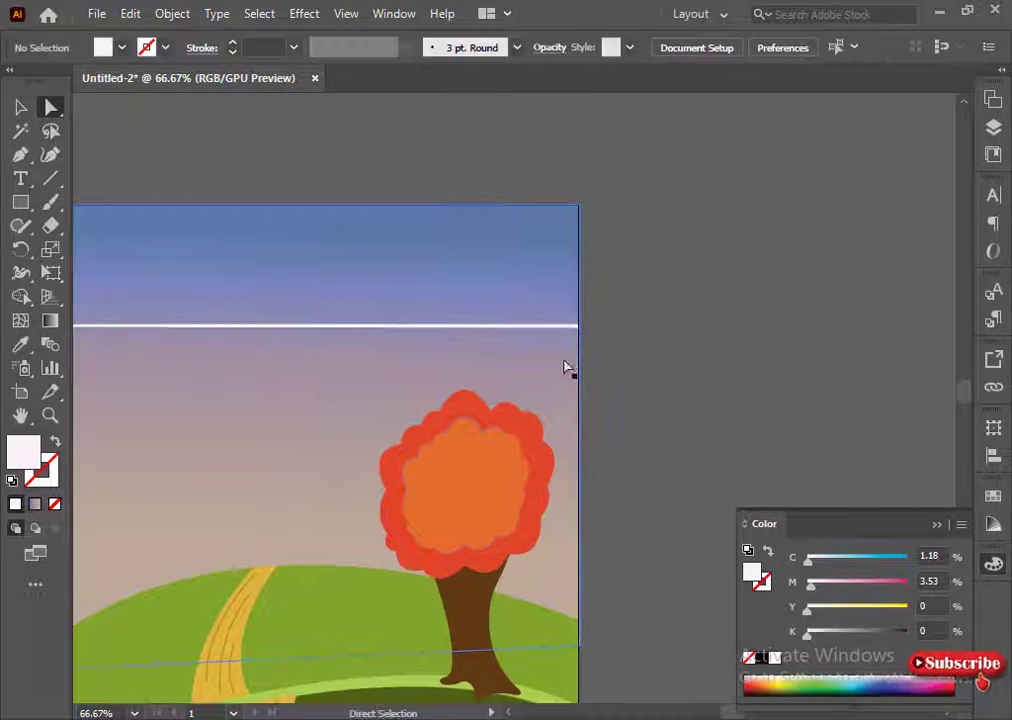
pyautogui.click(576, 323)
pyautogui.hotkey('ctrl', 'shift', 'a')
pyautogui.press('space')
pyautogui.moveTo(294, 454); pyautogui.dragTo(504, 454)
pyautogui.click(271, 326)
pyautogui.click(255, 372)
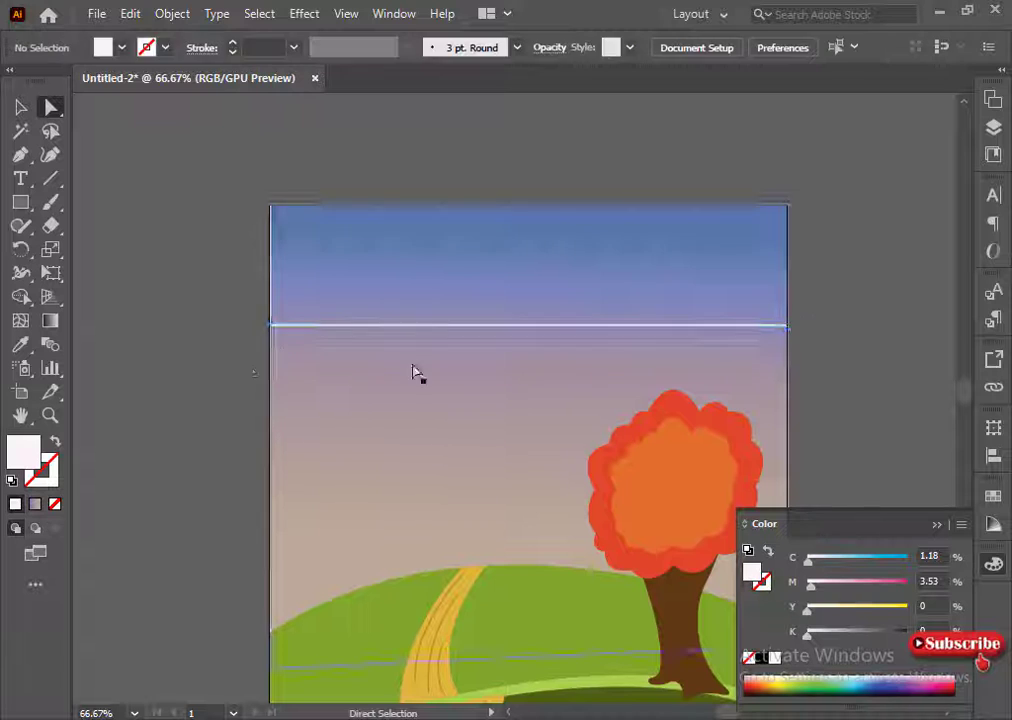
pyautogui.click(787, 325)
pyautogui.click(101, 463)
pyautogui.click(270, 205)
pyautogui.click(254, 358)
pyautogui.scroll(-1, 287, 621)
pyautogui.click(270, 645)
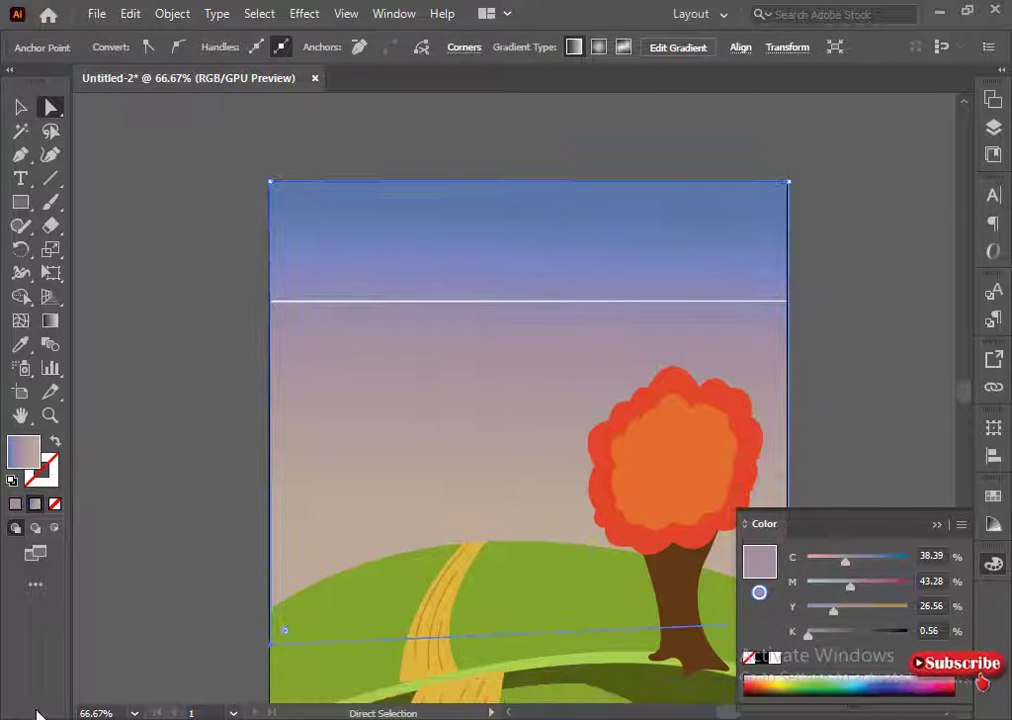
pyautogui.moveTo(248, 283); pyautogui.dragTo(275, 318)
pyautogui.keyDown('shift'); pyautogui.click(346, 432); pyautogui.keyUp('shift')
pyautogui.click(194, 439)
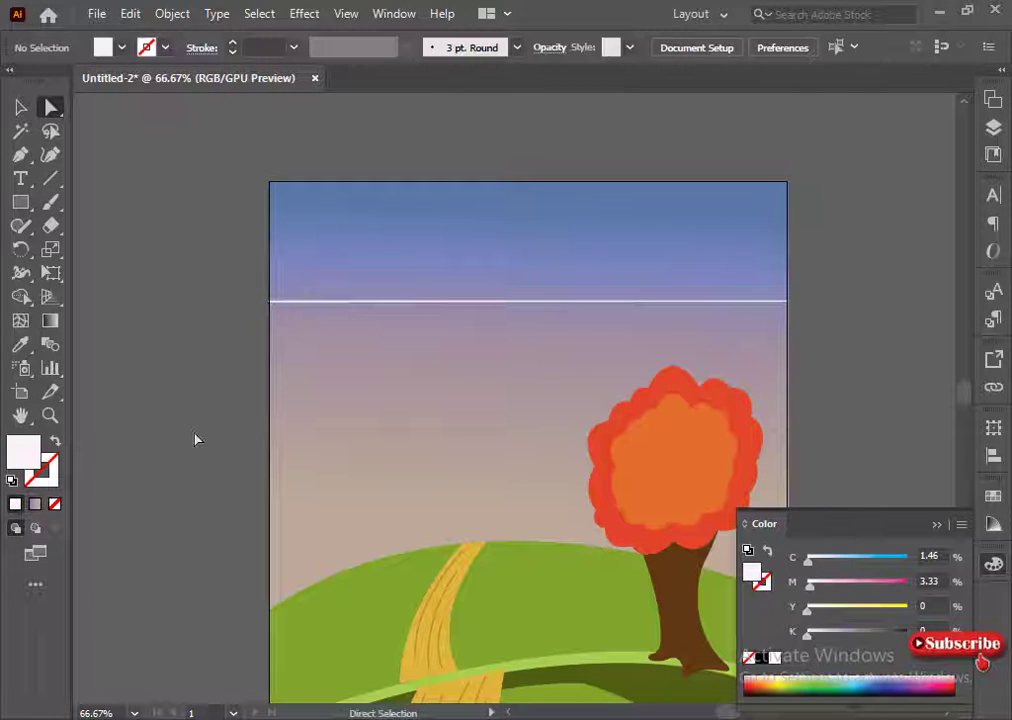
pyautogui.hotkey('ctrl', 'z')
pyautogui.click(225, 299)
pyautogui.hotkey('ctrl', '-')
pyautogui.hotkey('ctrl', '-')
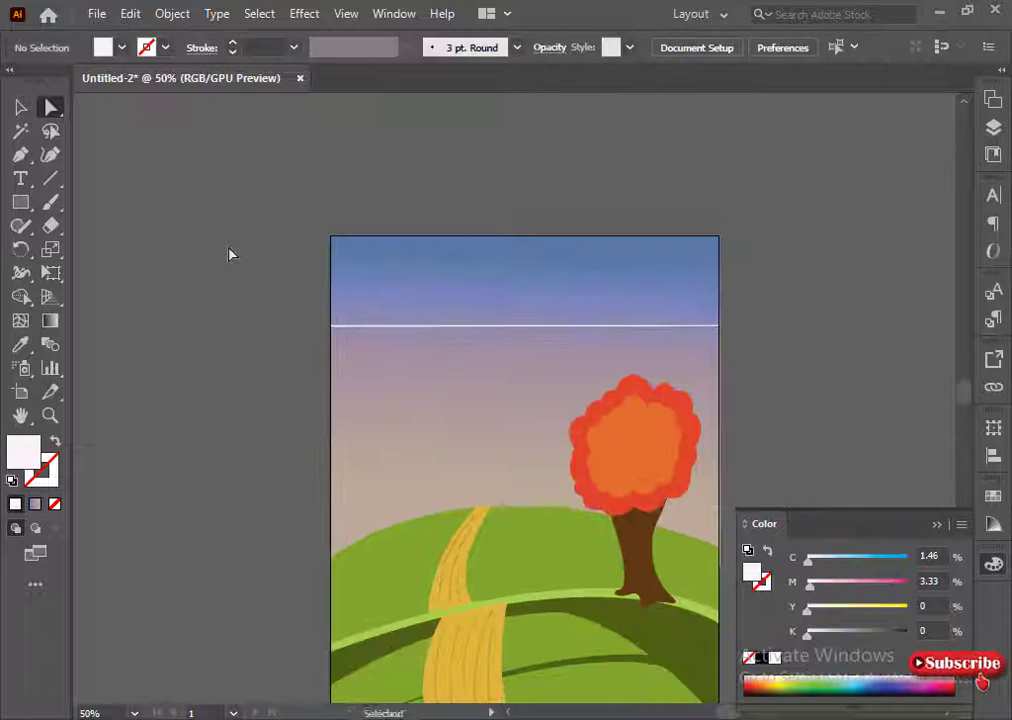
# - Narrow the strip to a hairline across the sky by bringing its end anchors together at both artboard edges
pyautogui.hotkey('ctrl', '+')
pyautogui.moveTo(284, 272); pyautogui.dragTo(362, 325)
pyautogui.keyDown('shift'); pyautogui.click(378, 338); pyautogui.keyUp('shift')
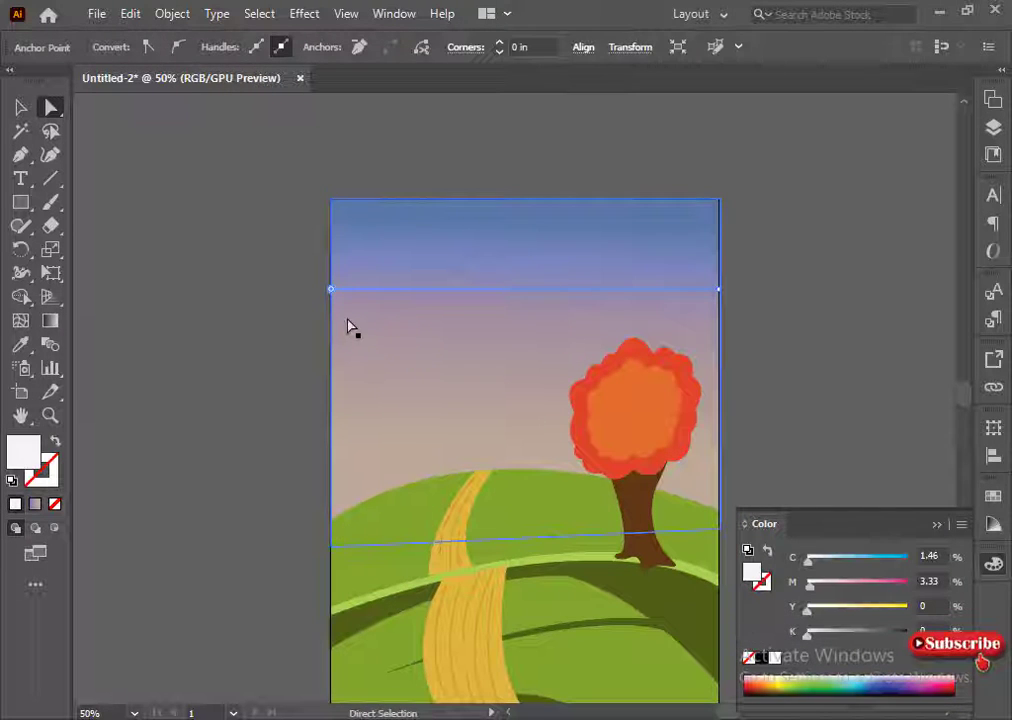
pyautogui.press('Delete')
pyautogui.click(332, 290)
pyautogui.click(235, 397)
pyautogui.click(719, 289)
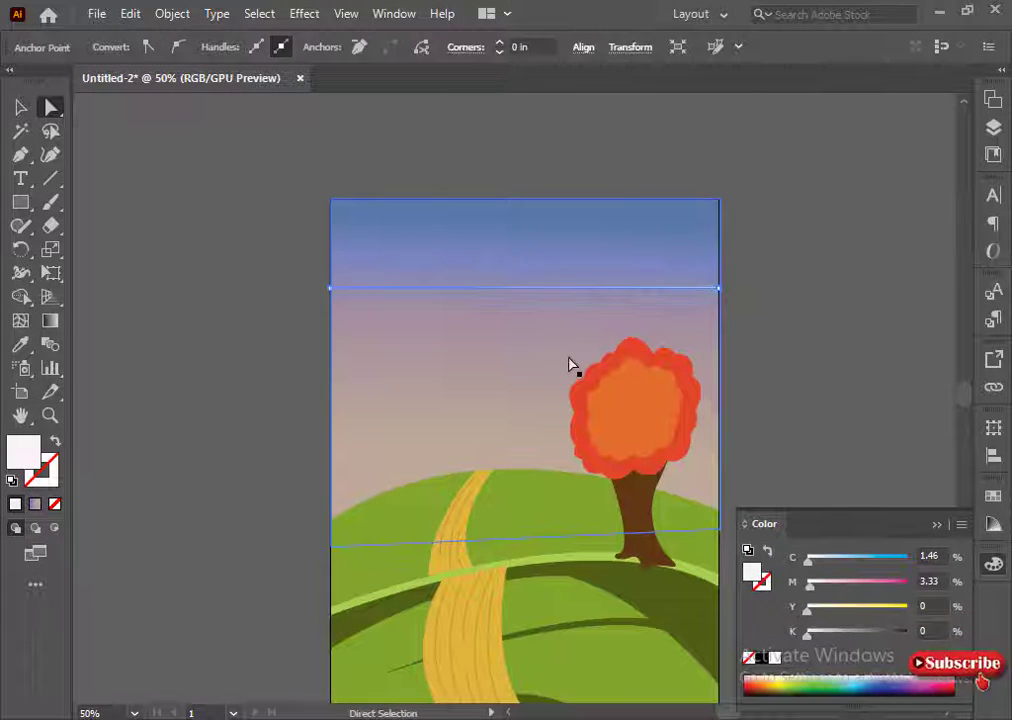
pyautogui.click(262, 439)
pyautogui.click(331, 289)
pyautogui.click(290, 334)
pyautogui.moveTo(608, 289); pyautogui.dragTo(408, 360)
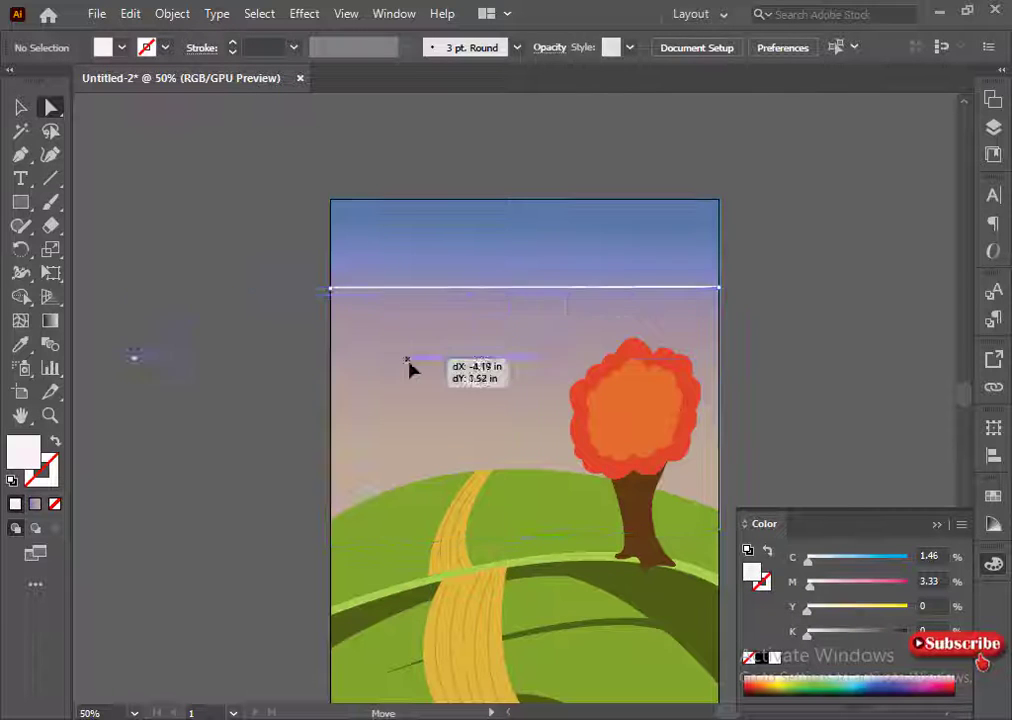
pyautogui.hotkey('ctrl', 'z')
# - Lower the opacity of the thin sky strip to 77%
pyautogui.click(112, 343)
pyautogui.click(384, 289)
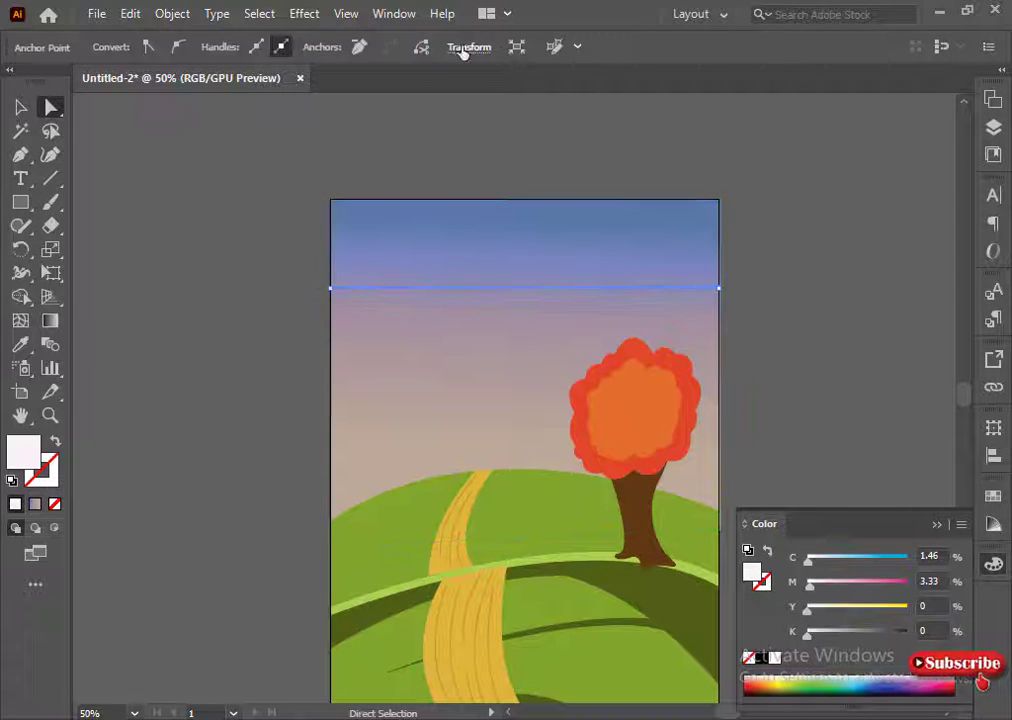
pyautogui.click(288, 125)
pyautogui.moveTo(240, 308); pyautogui.dragTo(352, 264)
pyautogui.keyDown('shift'); pyautogui.click(371, 416); pyautogui.keyUp('shift')
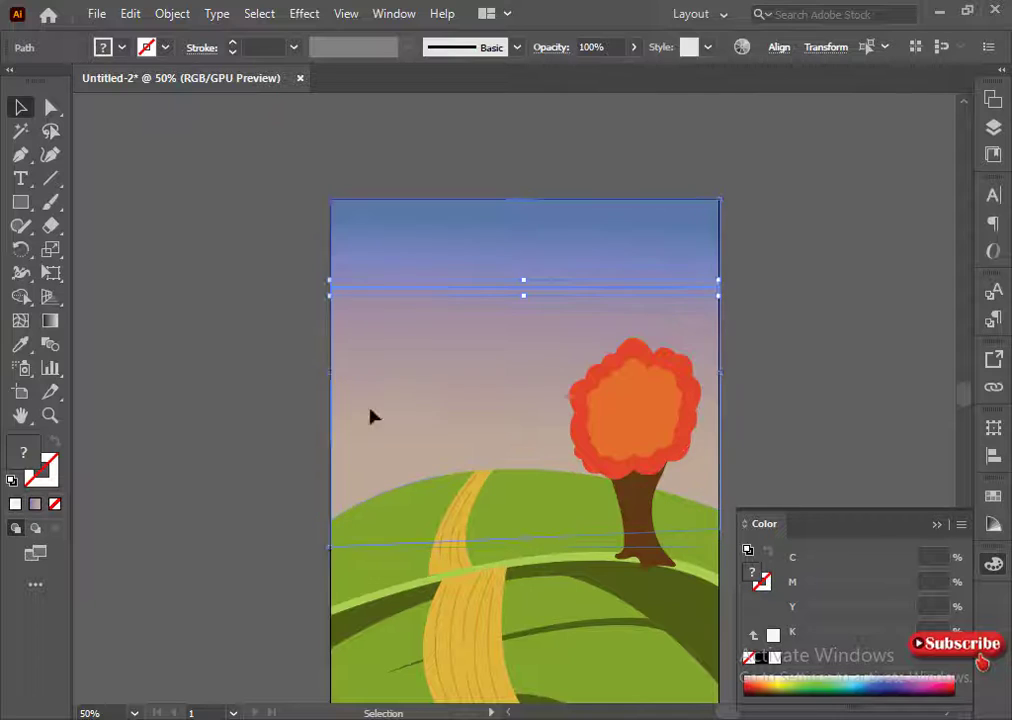
pyautogui.click(561, 48)
pyautogui.click(629, 47)
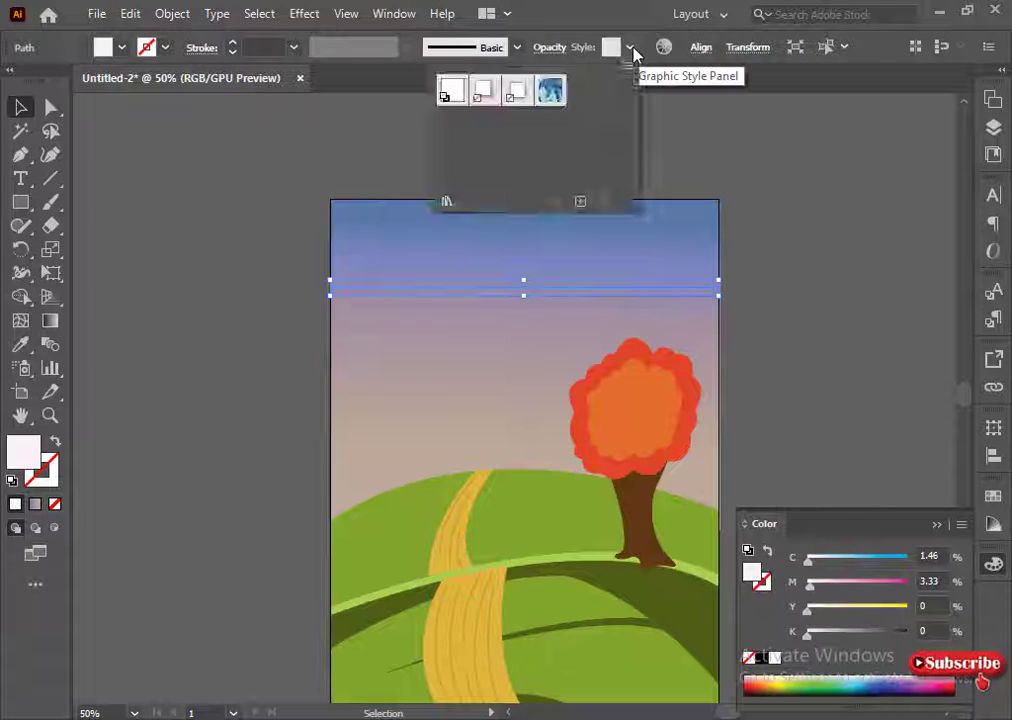
pyautogui.click(549, 47)
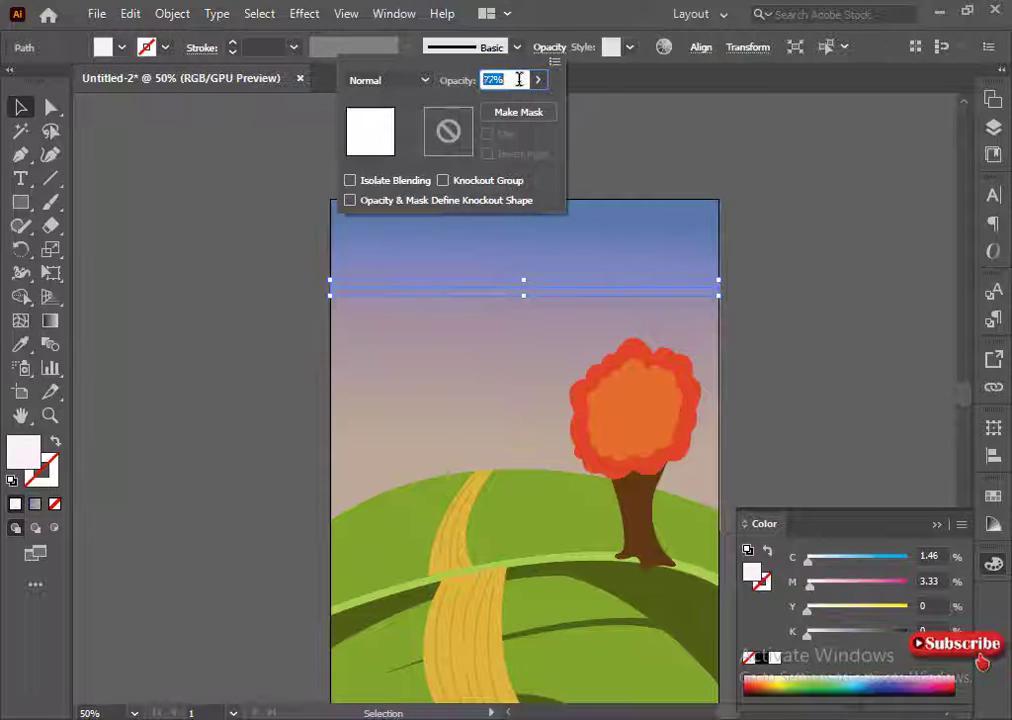
pyautogui.click(318, 275)
# - Draw a closed near-white band with the Pen tool across the lower sky, with a straight upper edge and an arched lower edge
pyautogui.press('p')
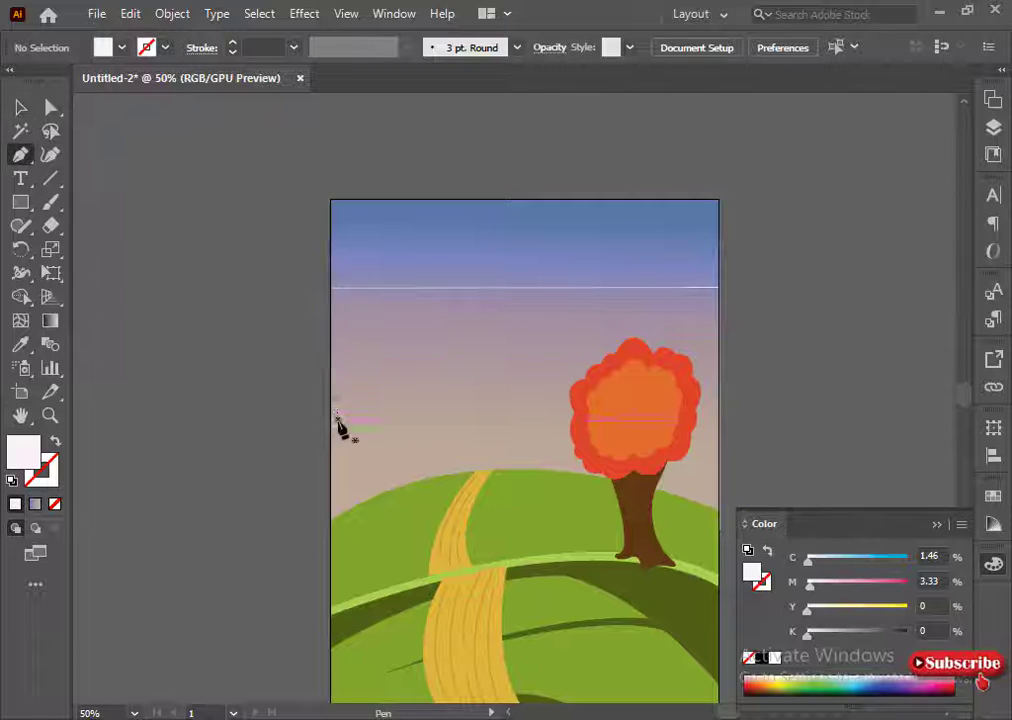
pyautogui.click(334, 424)
pyautogui.click(718, 411)
pyautogui.click(718, 450)
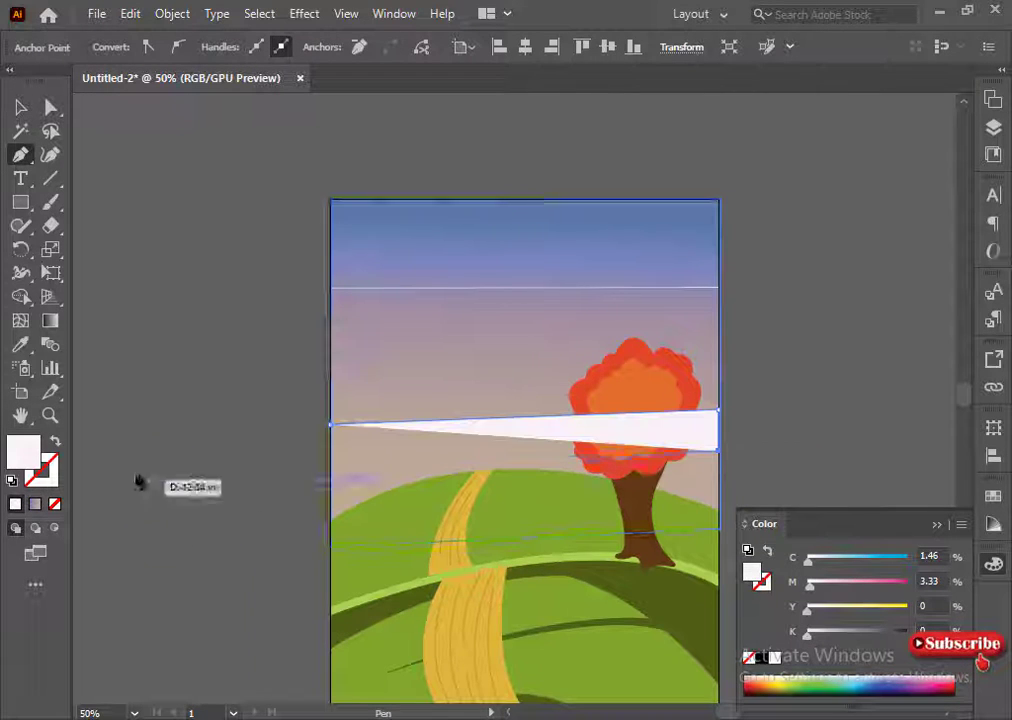
pyautogui.moveTo(331, 460); pyautogui.dragTo(154, 528)
pyautogui.click(331, 460)
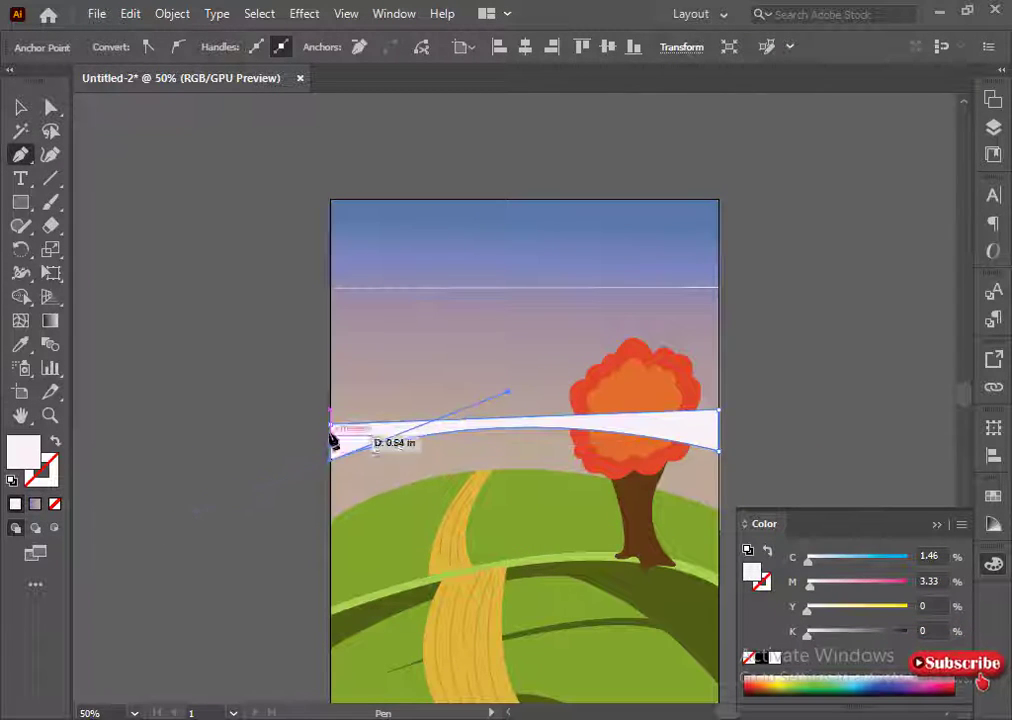
pyautogui.click(331, 424)
pyautogui.click(248, 323)
pyautogui.press('Delete')
pyautogui.press('v')
# - Reduce the opacity of the arched band in the lower sky to 46%
pyautogui.click(362, 433)
pyautogui.click(546, 48)
pyautogui.scroll(-12, 511, 79)
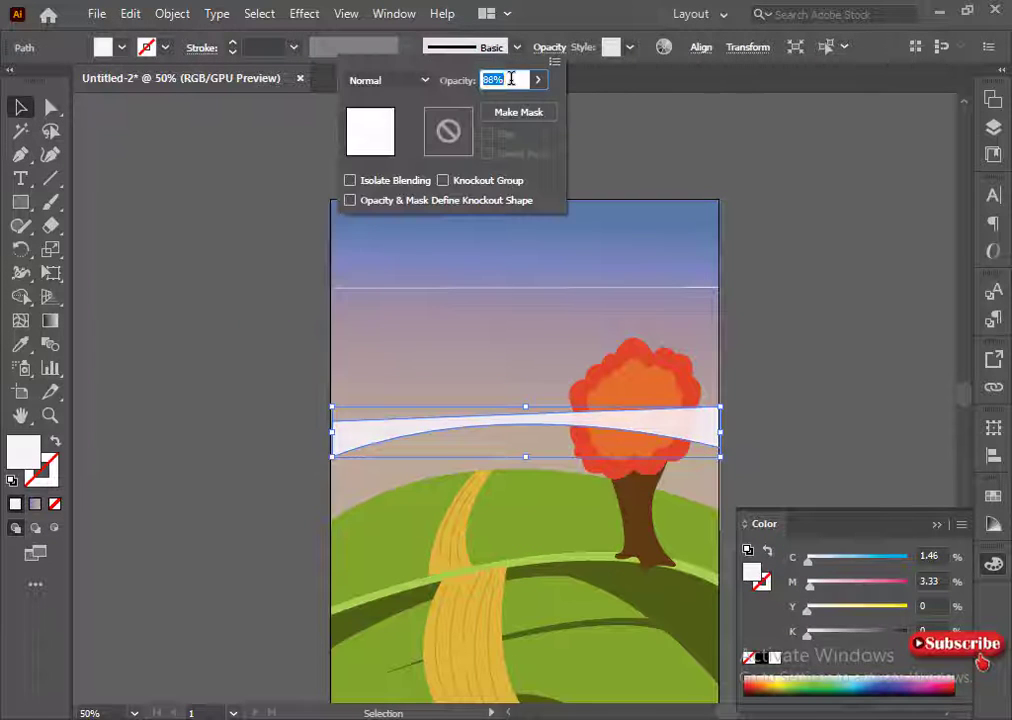
pyautogui.scroll(-17, 511, 79)
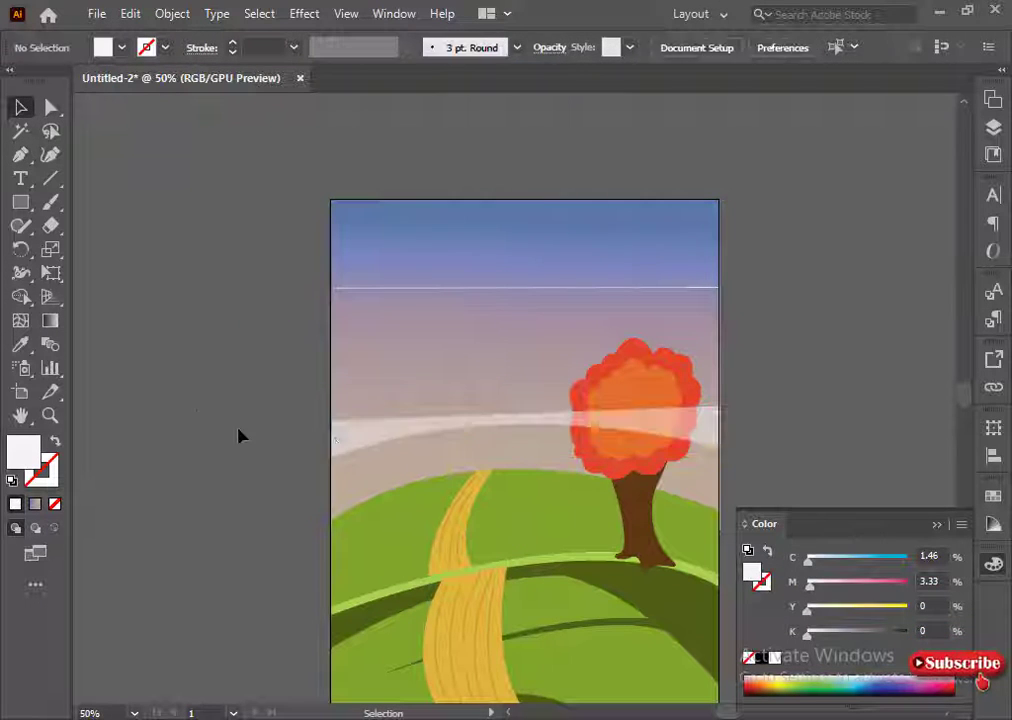
pyautogui.scroll(-2, 513, 78)
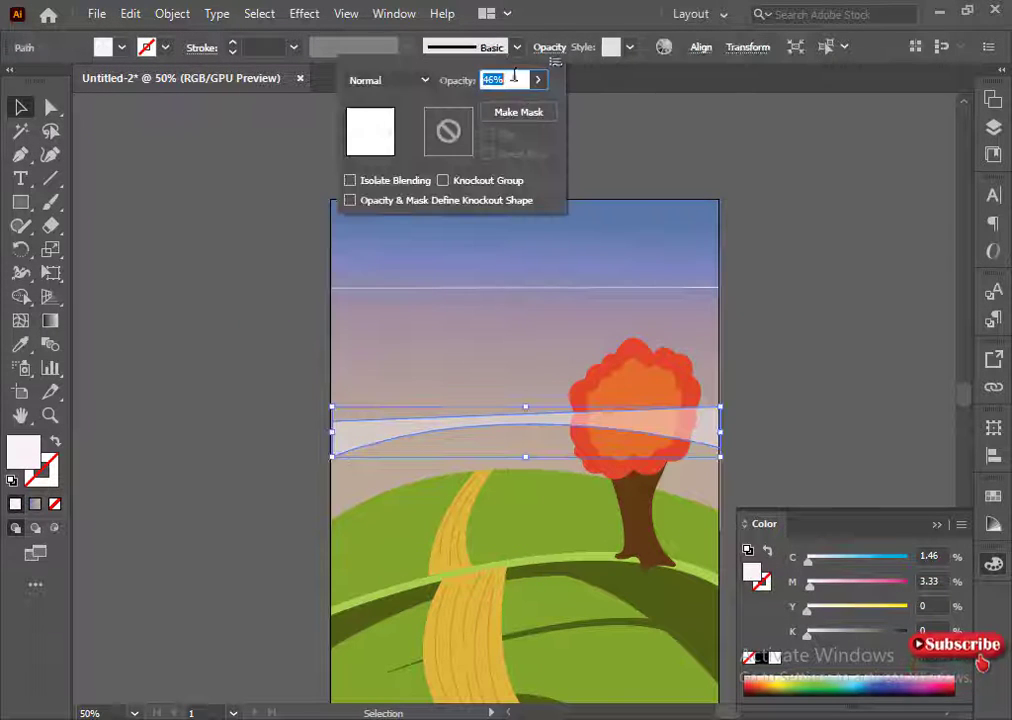
pyautogui.click(313, 435)
# - Bring the tree group to the front so it covers the arched band
pyautogui.rightClick(350, 432)
pyautogui.rightClick(341, 431)
pyautogui.click(619, 389)
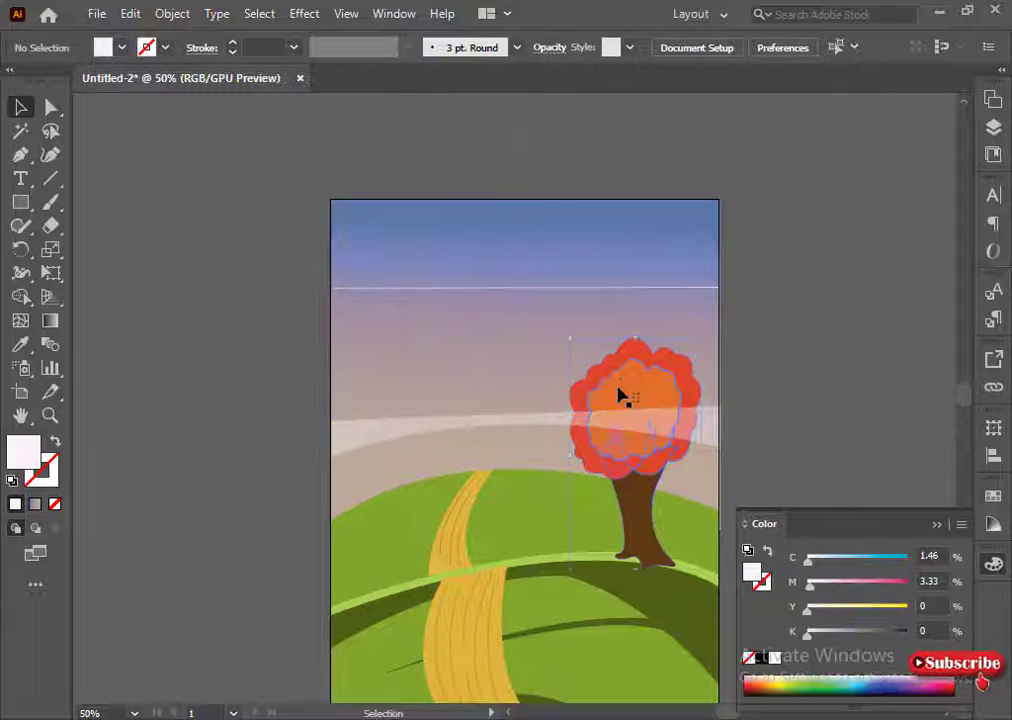
pyautogui.rightClick(619, 393)
pyautogui.moveTo(677, 276)
pyautogui.click(432, 276)
pyautogui.click(107, 110)
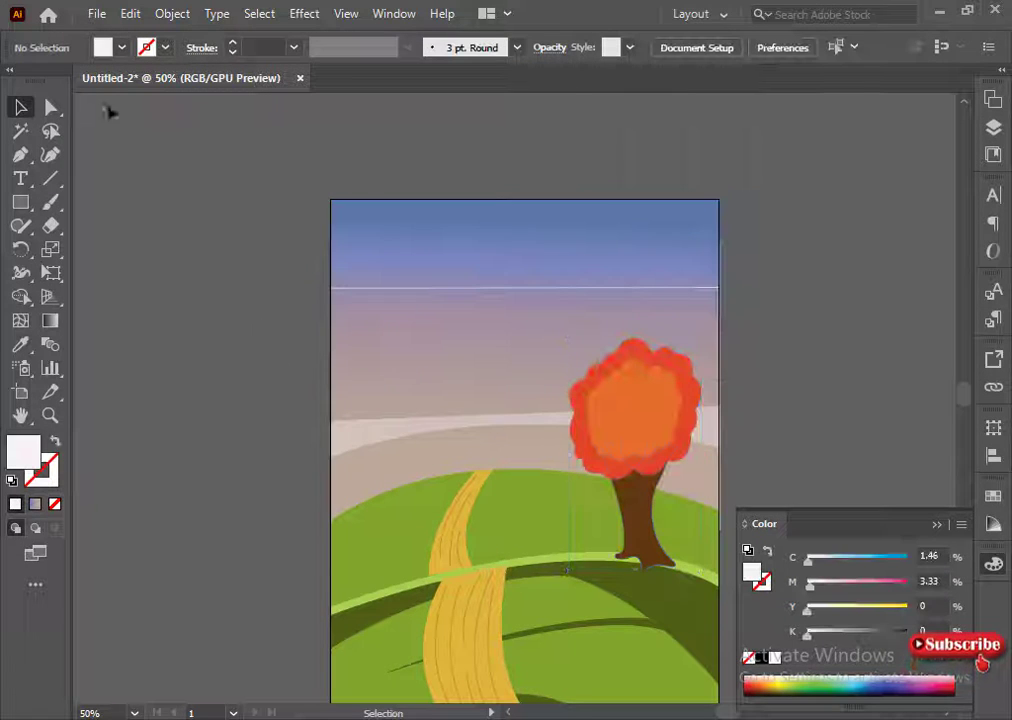
# - Draw a narrow closed near-white strip with the Pen tool across the full artboard width at the crest of the back hill
pyautogui.click(330, 470)
pyautogui.click(719, 463)
pyautogui.click(719, 469)
pyautogui.click(330, 480)
pyautogui.click(330, 470)
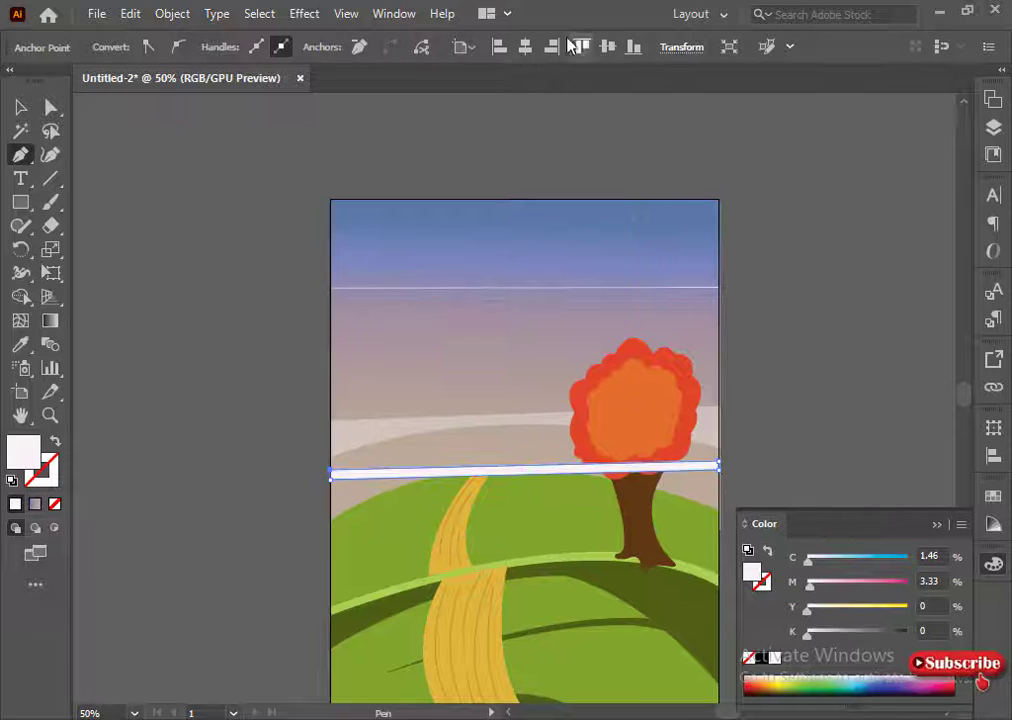
# - Reduce the opacity of the new strip at the hill crest so it becomes translucent
pyautogui.press('v')
pyautogui.click(375, 477)
pyautogui.click(549, 47)
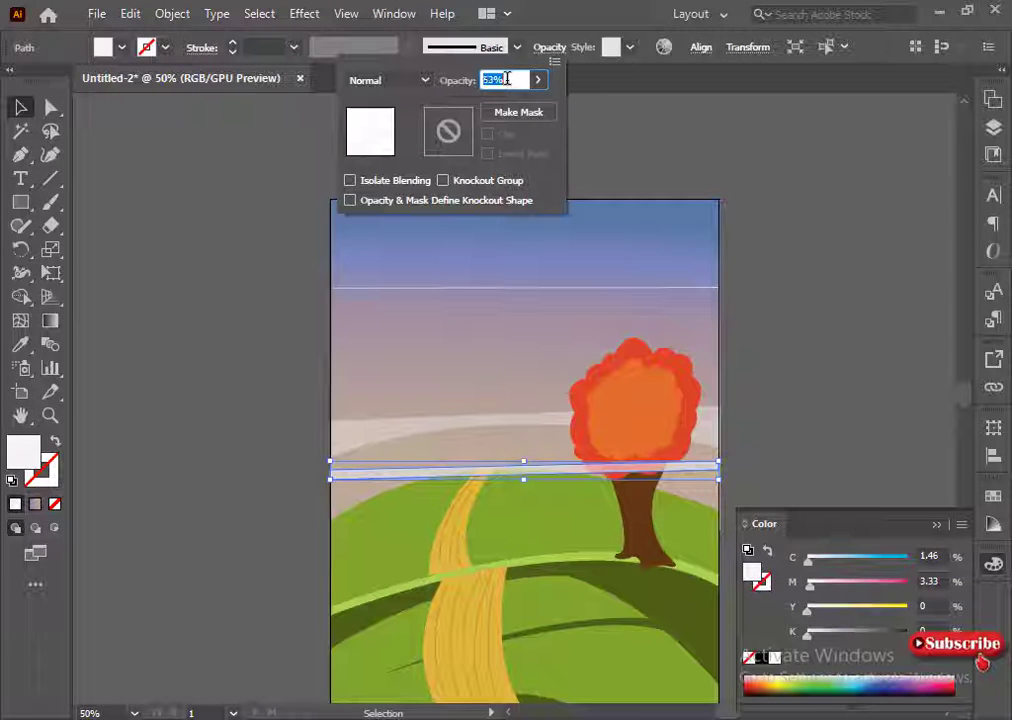
pyautogui.click(268, 305)
# - Lower the arched band's opacity further and move both translucent bands slightly higher in the sky
pyautogui.click(384, 440)
pyautogui.click(549, 47)
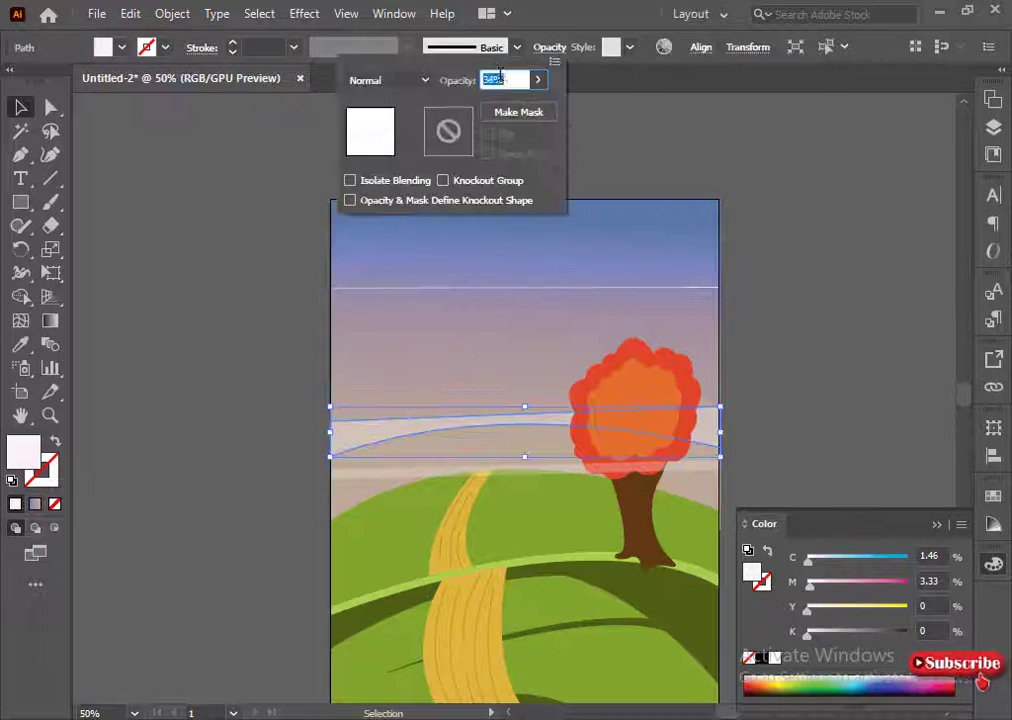
pyautogui.click(366, 442)
# - Enlarge the tree slightly from its upper left corner, keeping its roots on the light green ridge
pyautogui.click(620, 420)
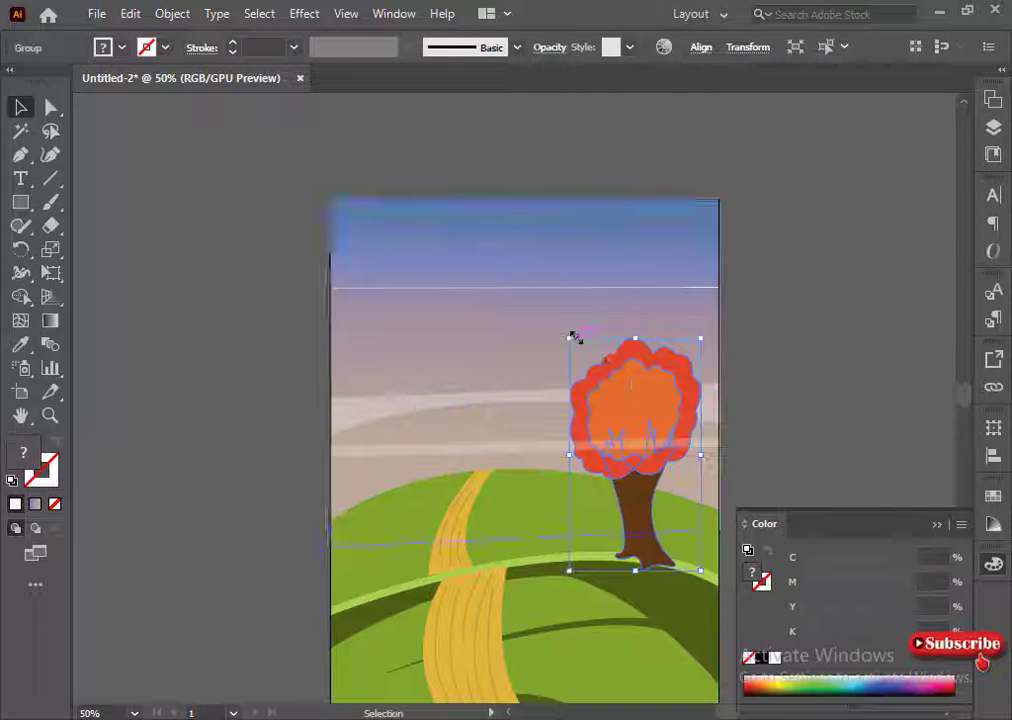
pyautogui.moveTo(574, 337); pyautogui.dragTo(556, 323)
pyautogui.click(260, 416)
pyautogui.scroll(-3, 260, 416)
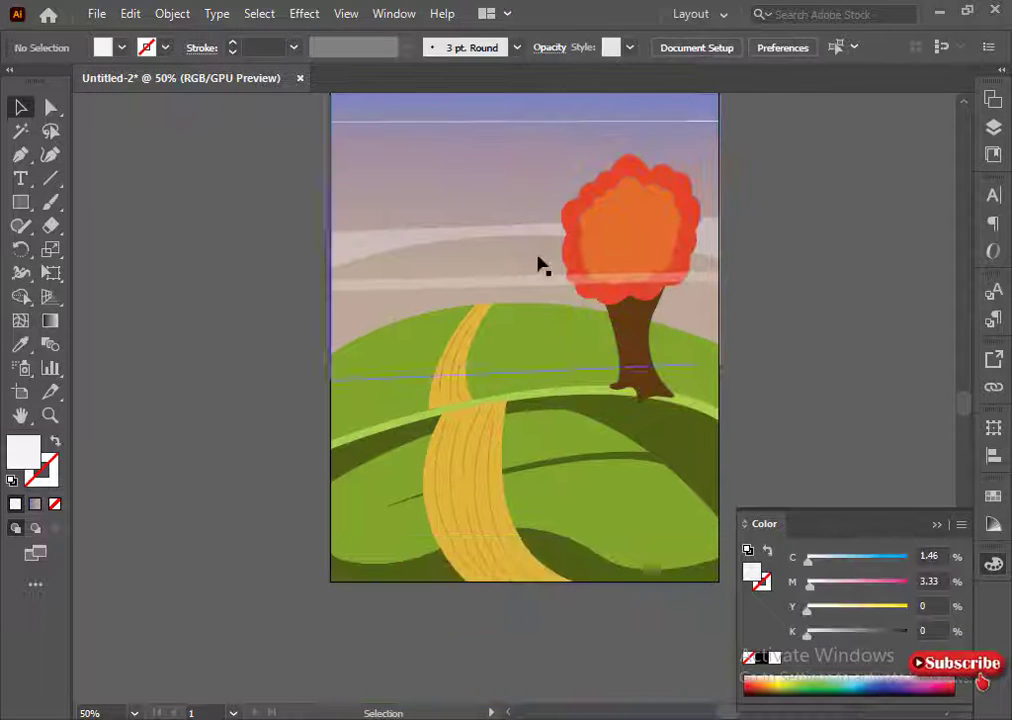
# - Send the lower translucent strip to the back, and bring it forward so it lies above the sky but behind the tree
pyautogui.rightClick(521, 283)
pyautogui.moveTo(576, 612)
pyautogui.click(753, 678)
pyautogui.rightClick(392, 288)
pyautogui.moveTo(445, 618)
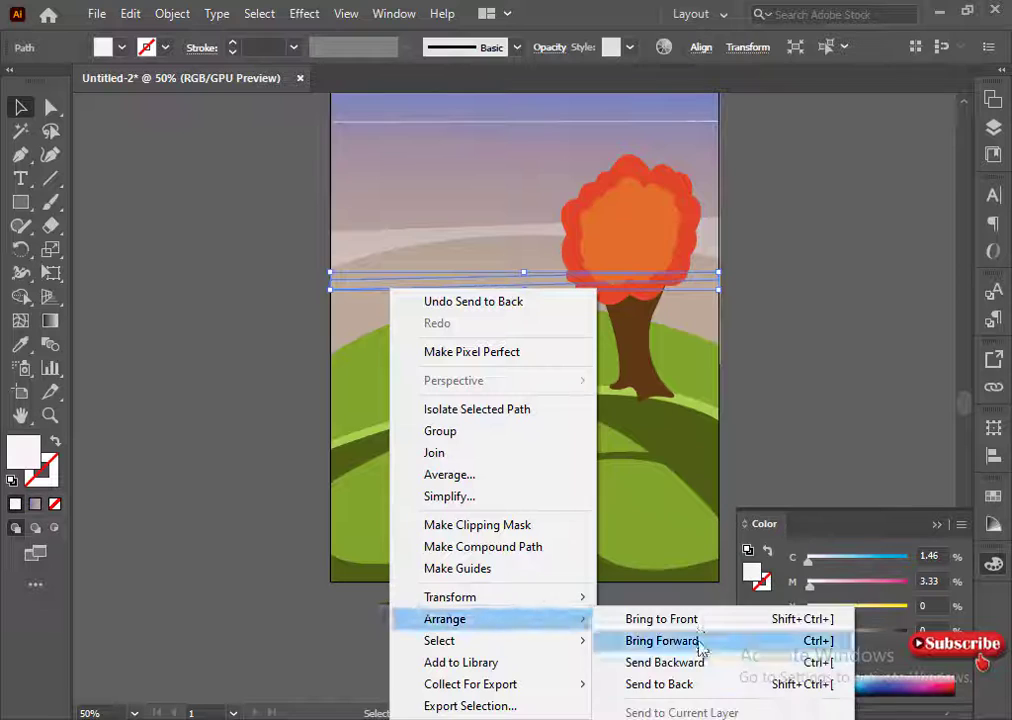
pyautogui.click(699, 643)
pyautogui.click(262, 452)
# - Set the drawing colours to no fill and a black stroke of K 100
pyautogui.click(940, 524)
pyautogui.scroll(-3, 700, 530)
pyautogui.click(55, 505)
pyautogui.click(45, 474)
pyautogui.click(762, 657)
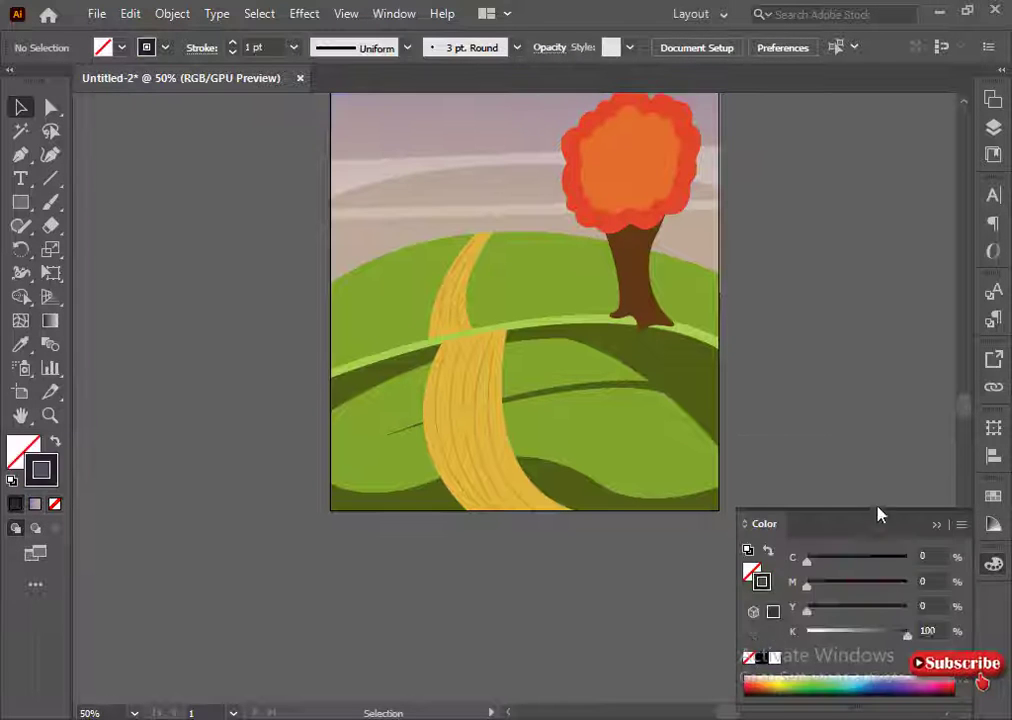
pyautogui.click(940, 524)
# - Draw a closed cloud outline with a scalloped top and flat base below the artboard using the Pen tool
pyautogui.click(20, 155)
pyautogui.scroll(-1, 587, 558)
pyautogui.scroll(-2, 575, 620)
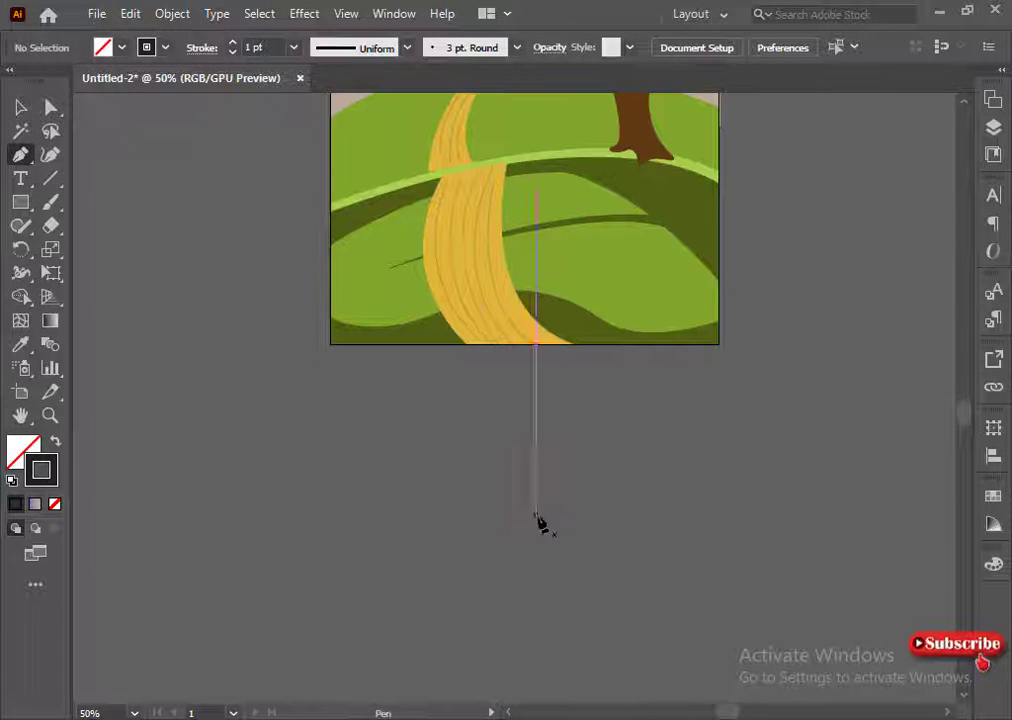
pyautogui.moveTo(513, 498); pyautogui.dragTo(545, 493)
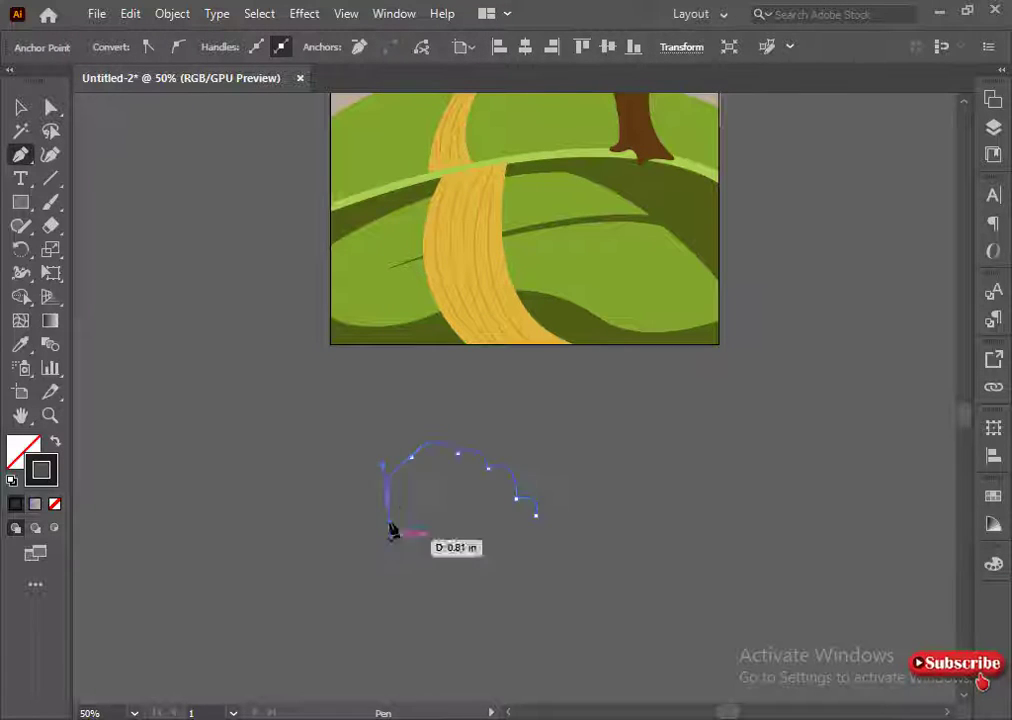
pyautogui.moveTo(350, 538); pyautogui.dragTo(334, 550)
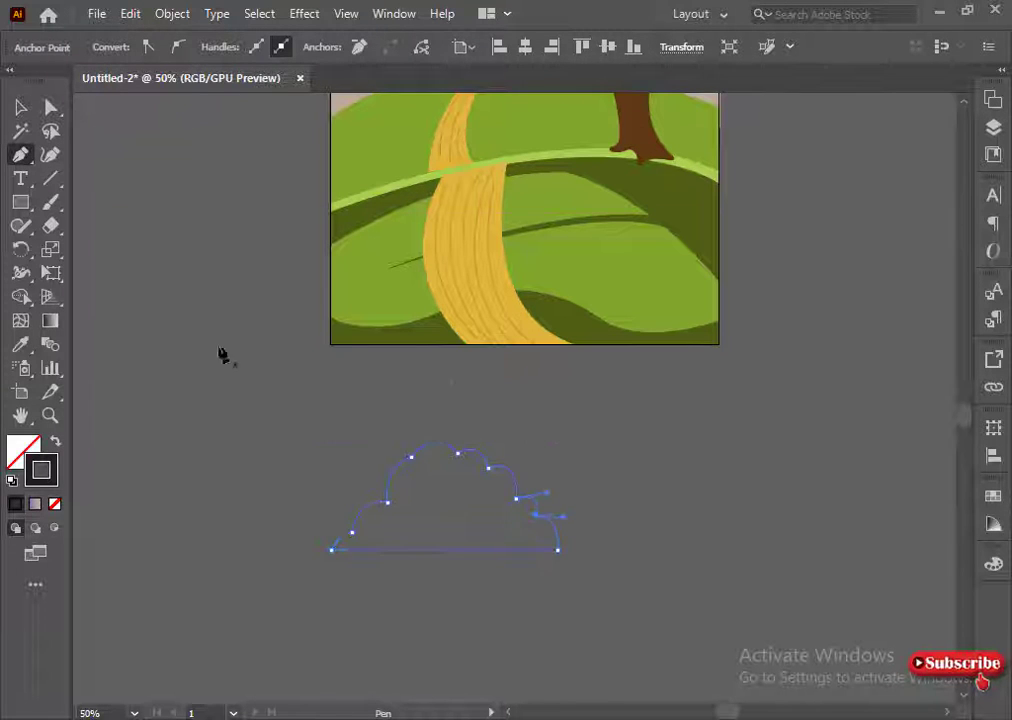
# - Reshape the top scallop of the cloud-shaped outline by adjusting its curve handle with the Direct Selection tool
pyautogui.click(51, 108)
pyautogui.click(410, 458)
pyautogui.moveTo(438, 428); pyautogui.dragTo(440, 419)
pyautogui.click(468, 512)
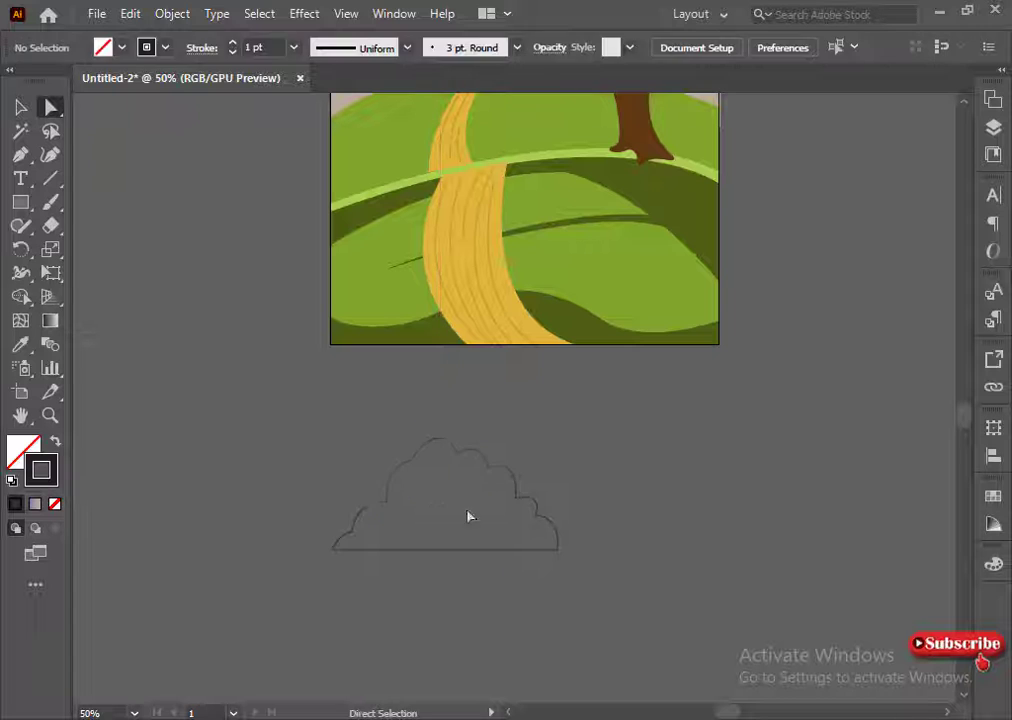
# - Scale the scalloped outline down and move it onto the artboard over the left part of the back hill's horizon
pyautogui.click(22, 111)
pyautogui.click(548, 549)
pyautogui.moveTo(558, 549); pyautogui.dragTo(494, 519)
pyautogui.scroll(3, 494, 521)
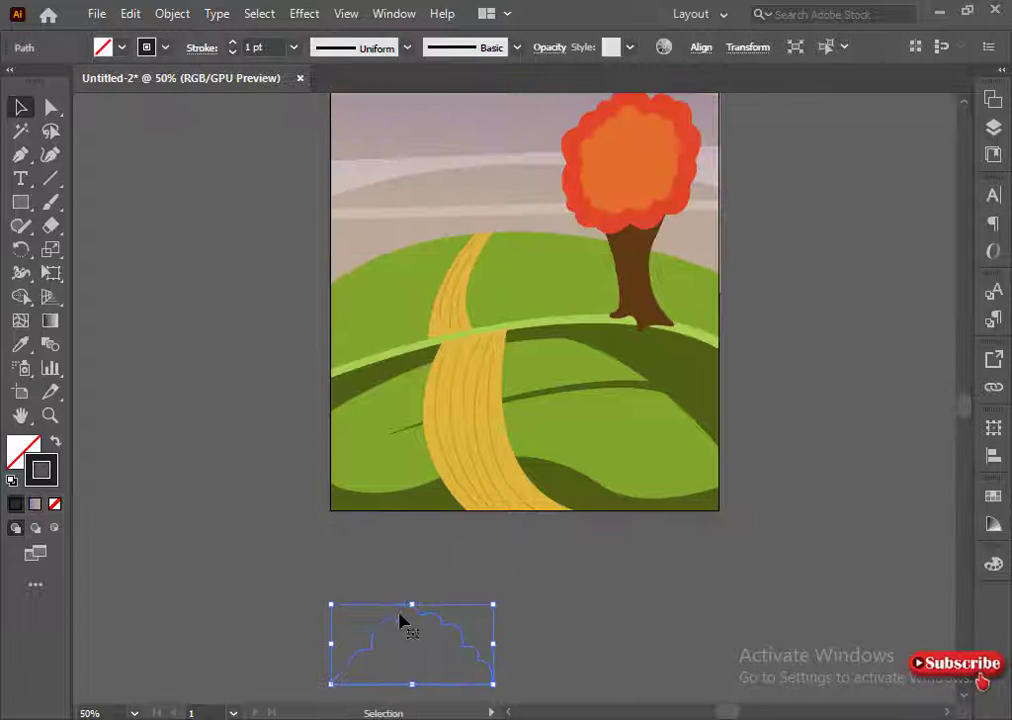
pyautogui.moveTo(384, 645); pyautogui.dragTo(380, 199)
pyautogui.scroll(3, 386, 380)
# - Reduce the outline to about half its width and place a duplicate outside the artboard's left edge
pyautogui.moveTo(495, 366); pyautogui.dragTo(225, 329)
pyautogui.click(380, 359)
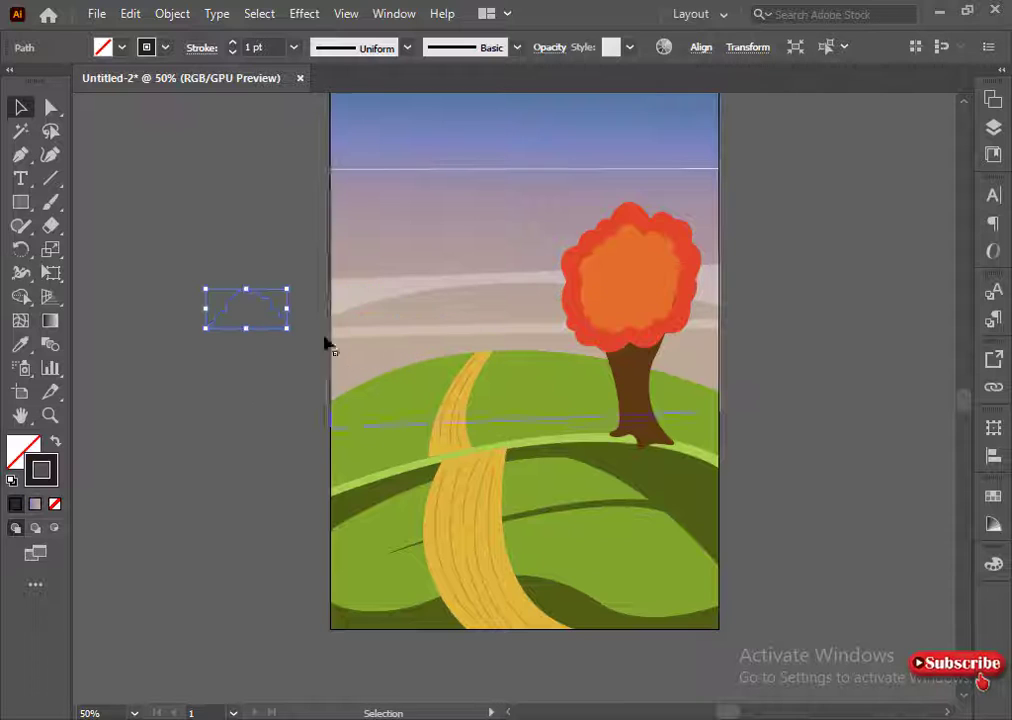
pyautogui.hotkey('ctrl', 'z')
pyautogui.moveTo(392, 330); pyautogui.dragTo(179, 290)
pyautogui.click(50, 106)
pyautogui.click(361, 358)
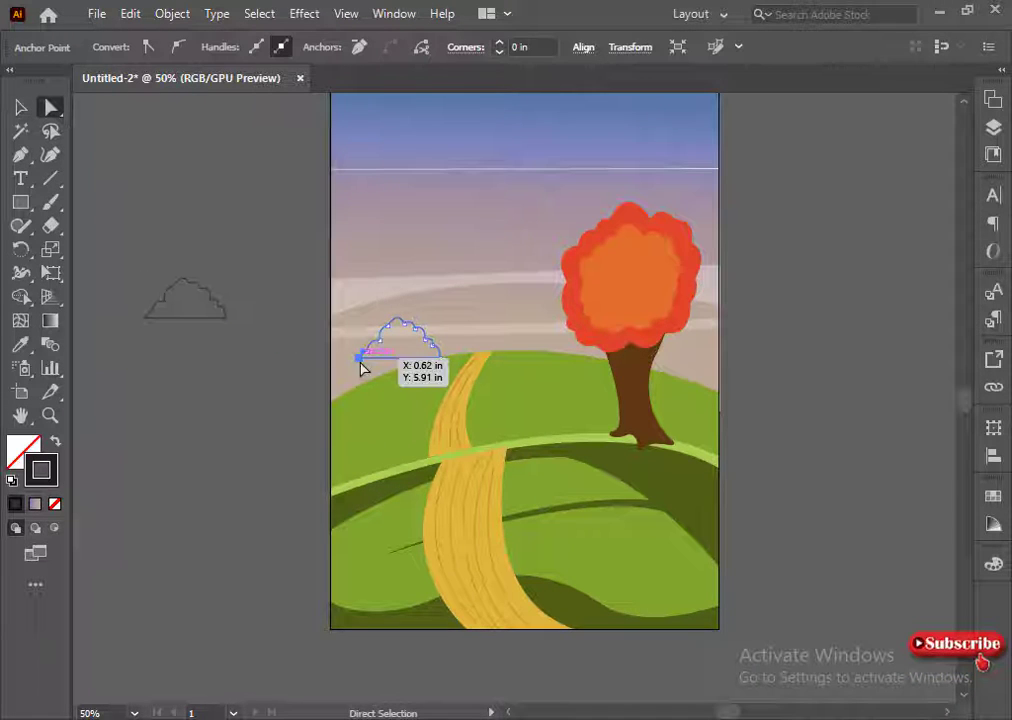
pyautogui.moveTo(360, 358); pyautogui.dragTo(328, 453)
pyautogui.hotkey('ctrl', 'z')
pyautogui.click(267, 412)
# - Rotate the outline on the artboard to follow the back hill's left slope and fit its base along the hill edge
pyautogui.click(21, 107)
pyautogui.click(367, 346)
pyautogui.click(288, 445)
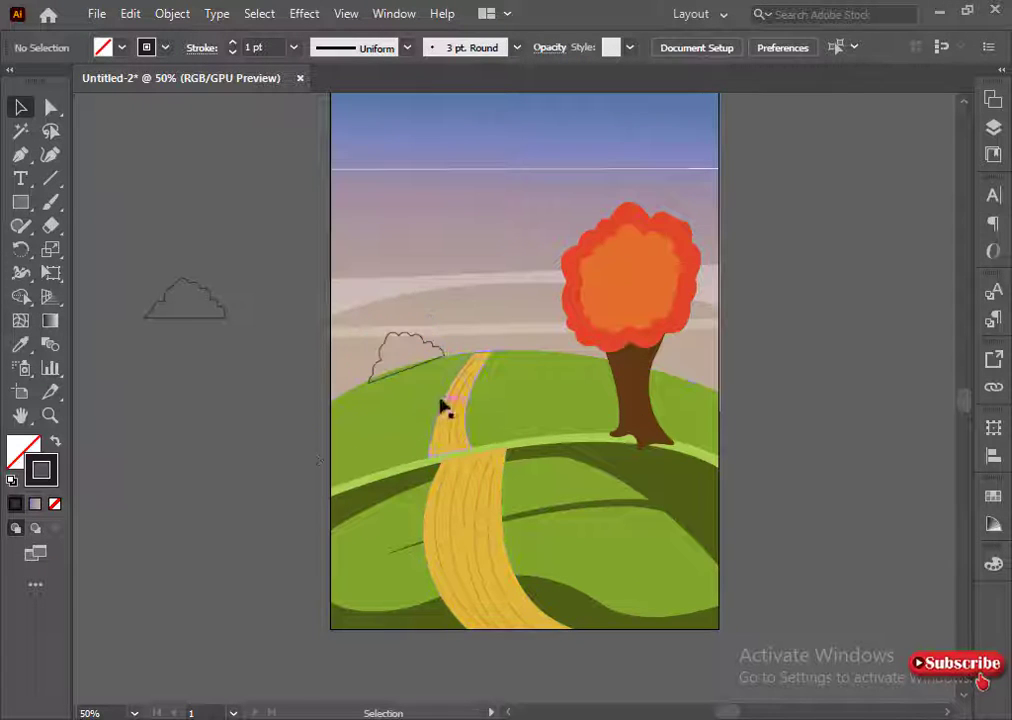
pyautogui.click(443, 355)
pyautogui.moveTo(448, 362); pyautogui.dragTo(445, 368)
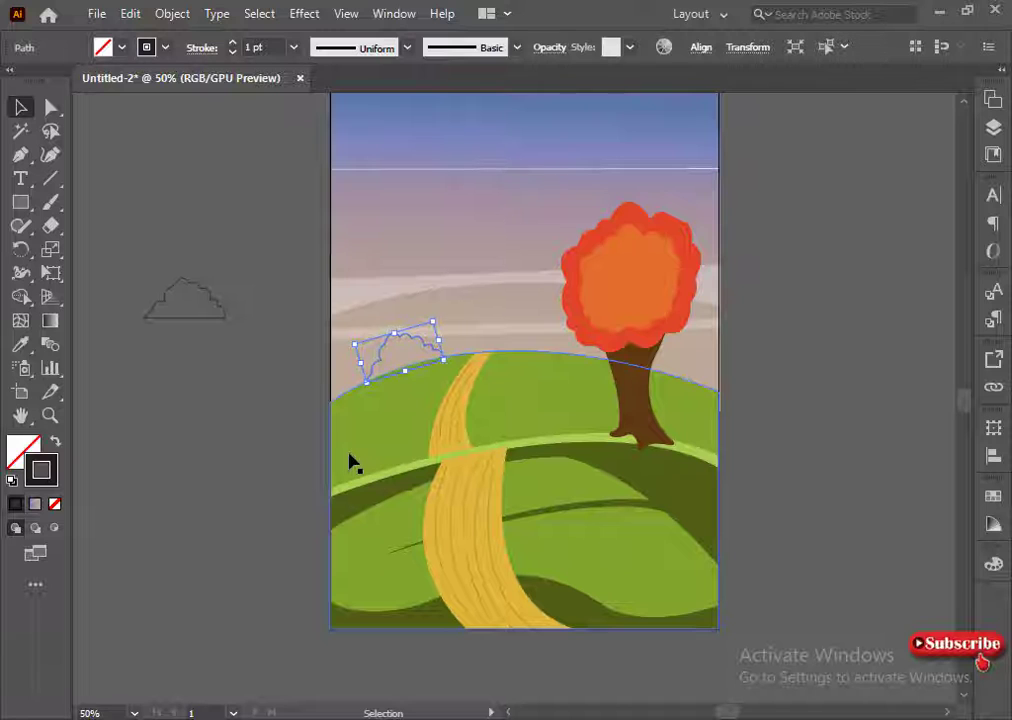
# - Fill the hillside bush outline with the tree crown's outer red using the Eyedropper, and switch its colour sliders to HSB
pyautogui.press('i')
pyautogui.click(605, 228)
pyautogui.press('v')
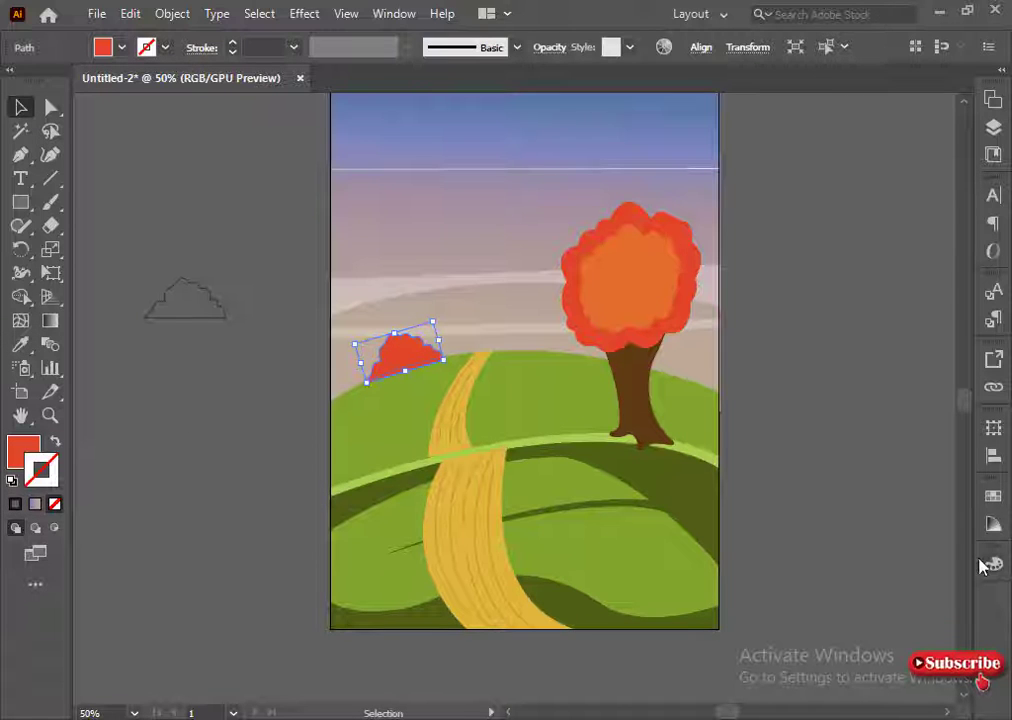
pyautogui.click(990, 565)
pyautogui.click(961, 524)
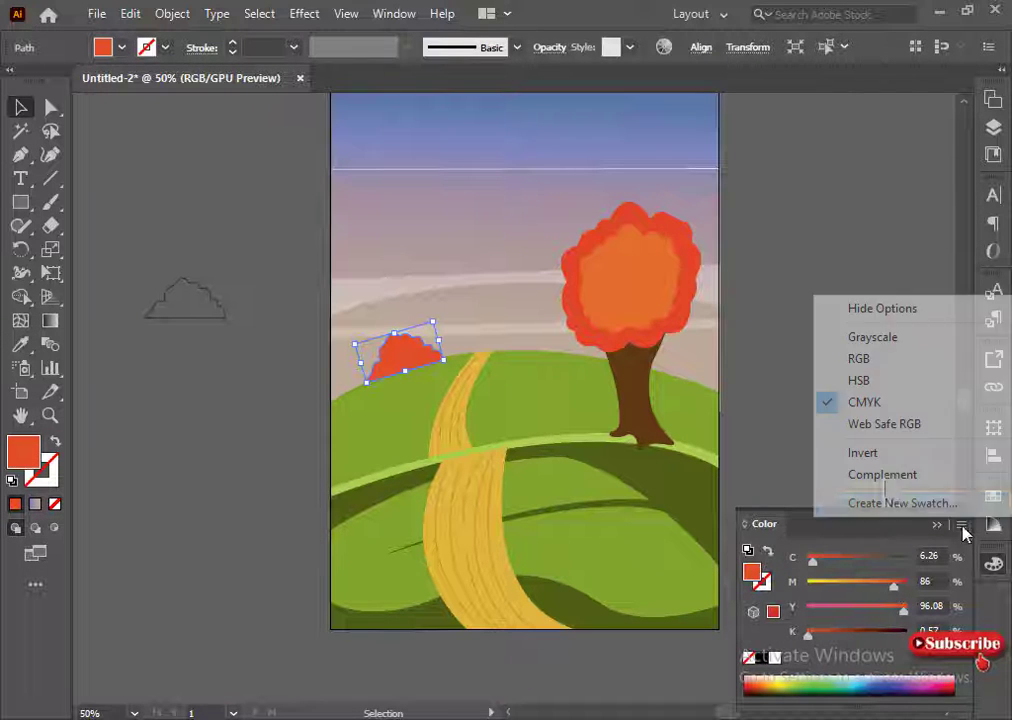
pyautogui.click(850, 390)
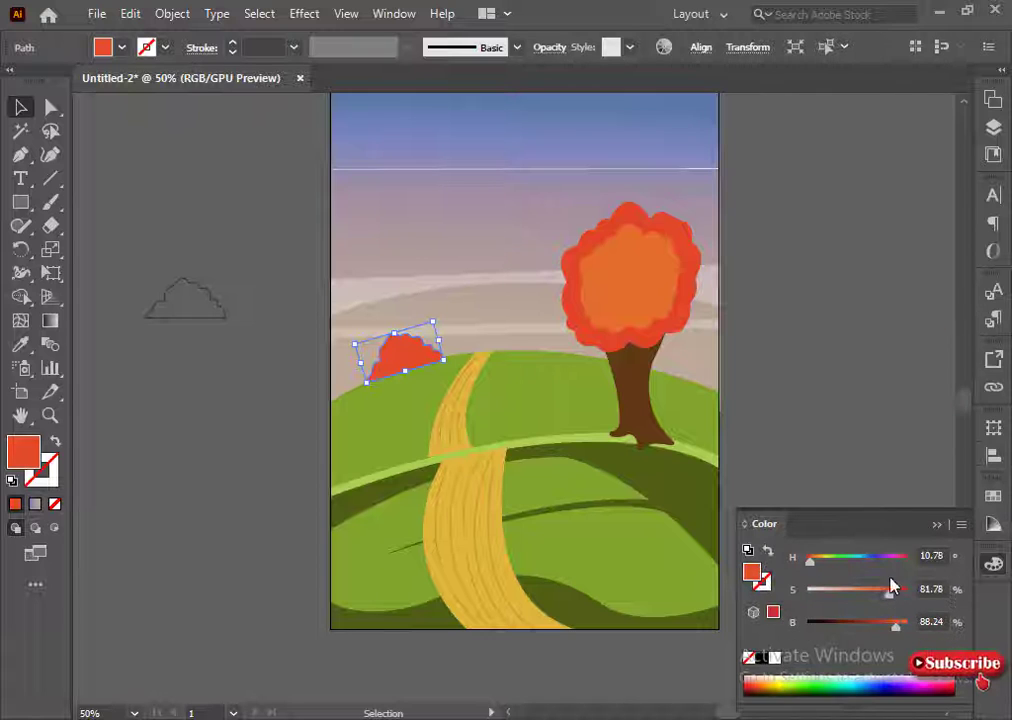
pyautogui.click(858, 423)
# - Place the spare outline, reduced in size, on the hill crest between path and tree, and fill it with the first bush's red
pyautogui.moveTo(192, 318)
pyautogui.mouseDown()
pyautogui.moveTo(662, 388)
pyautogui.moveTo(547, 358)
pyautogui.moveTo(566, 350)
pyautogui.mouseUp()
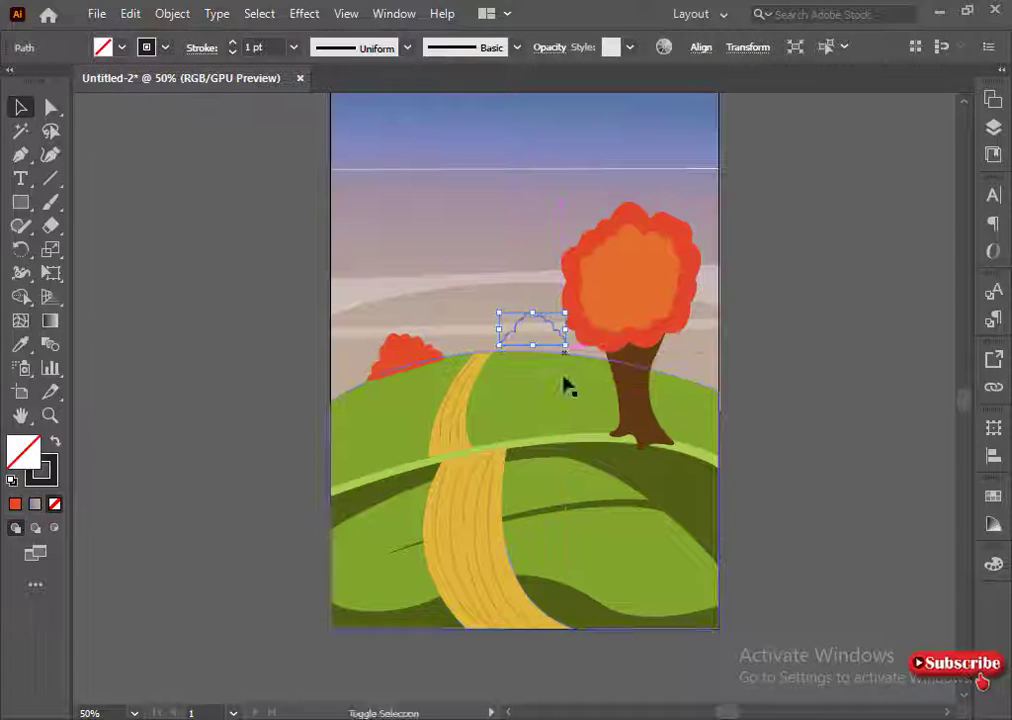
pyautogui.click(20, 343)
pyautogui.click(405, 343)
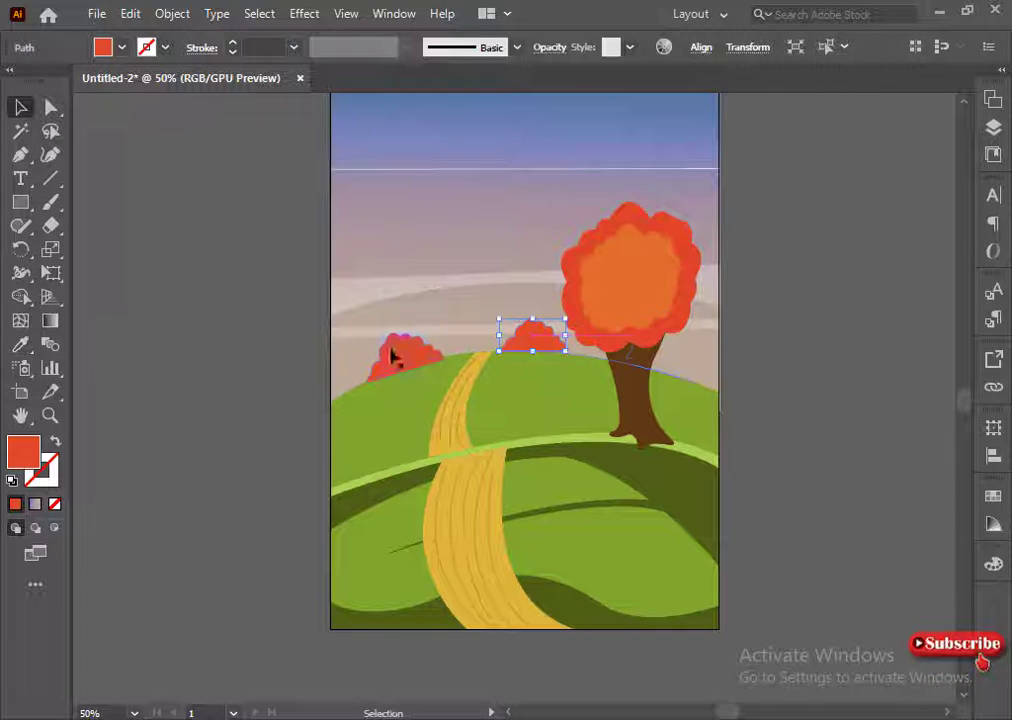
# - Duplicate the left bush to the right of the tree trunk, and rotate and size it to follow the hill's downward slope
pyautogui.moveTo(392, 357); pyautogui.dragTo(684, 373)
pyautogui.click(796, 373)
pyautogui.click(688, 371)
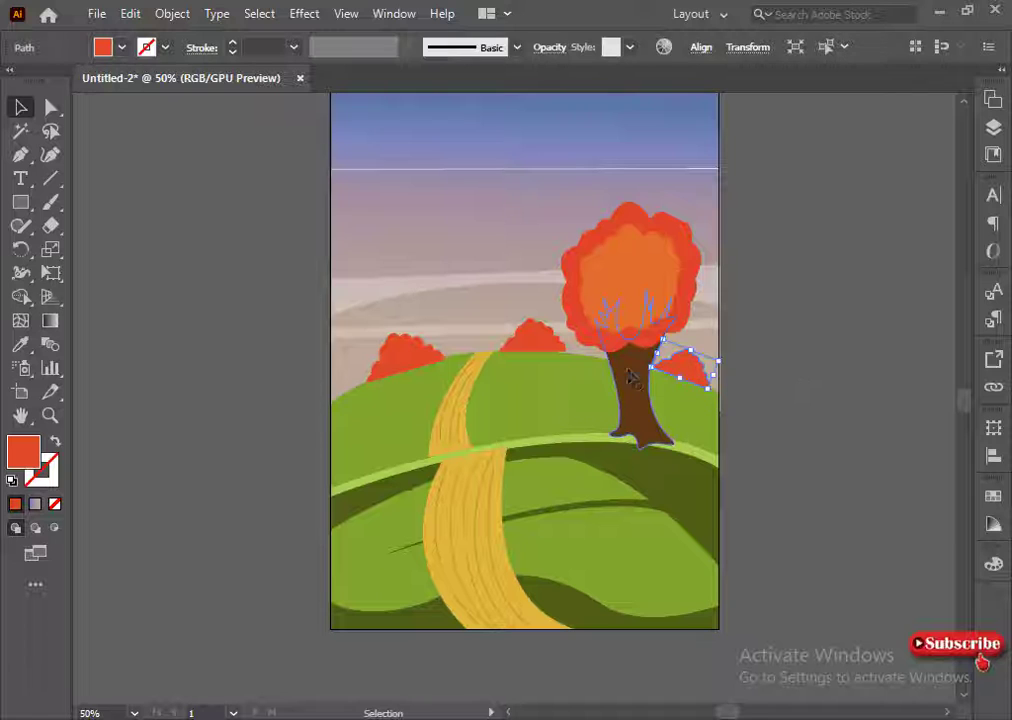
pyautogui.click(803, 414)
pyautogui.scroll(1, 781, 404)
pyautogui.scroll(-1, 781, 404)
pyautogui.scroll(1, 781, 404)
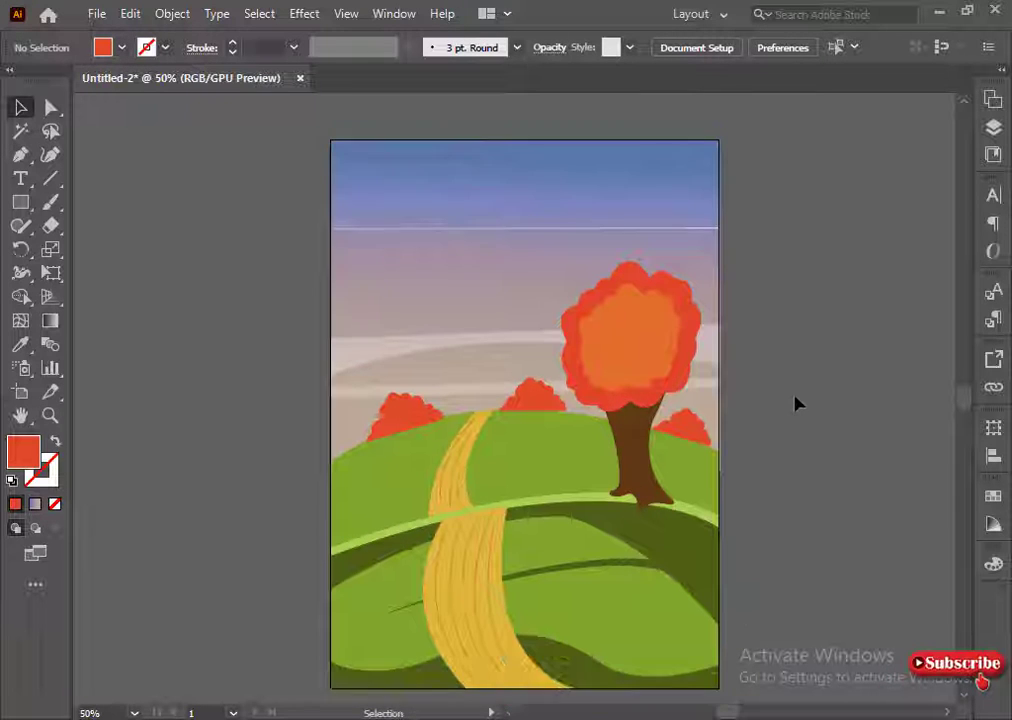
pyautogui.scroll(-1, 796, 403)
pyautogui.click(355, 280)
pyautogui.click(192, 377)
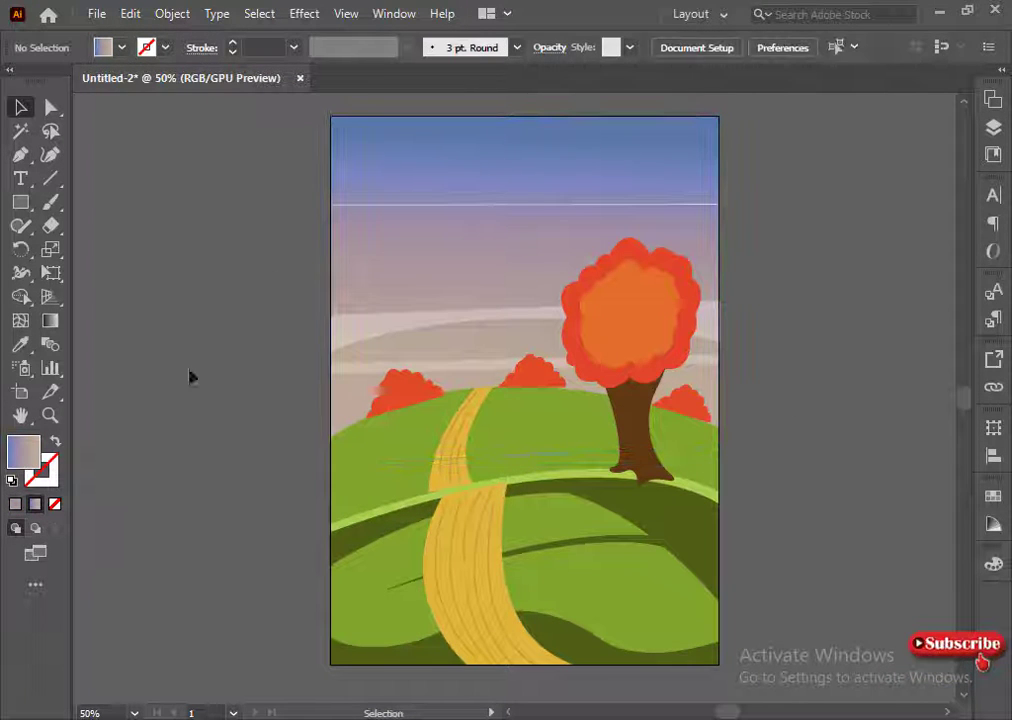